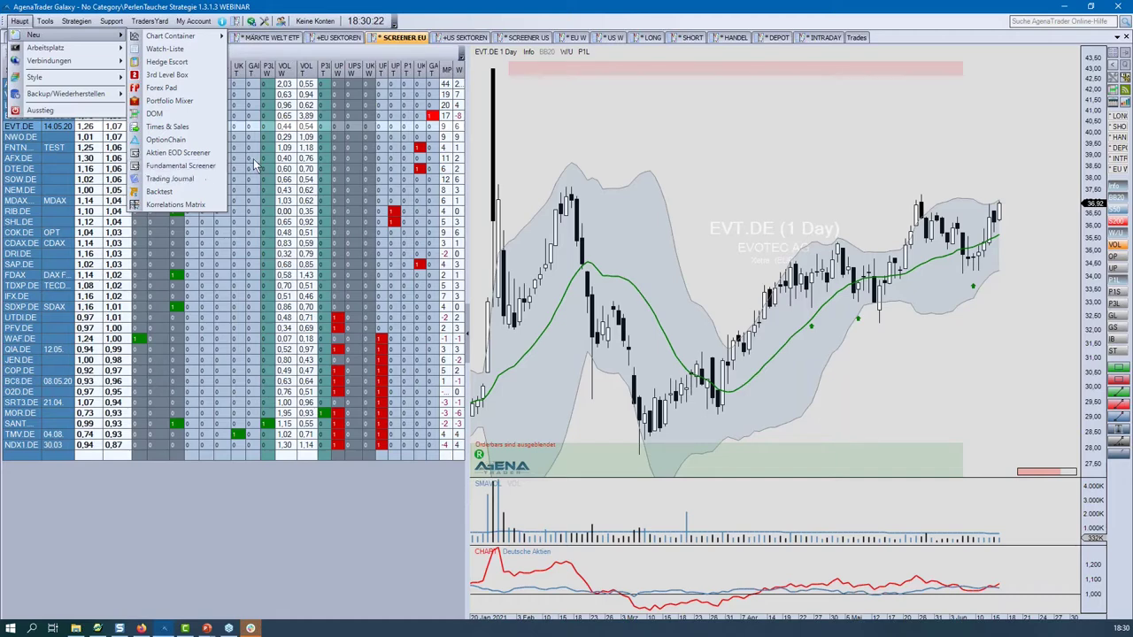
Close the open main menu and open the Fundamental Screener workspace.
left_click(625, 124)
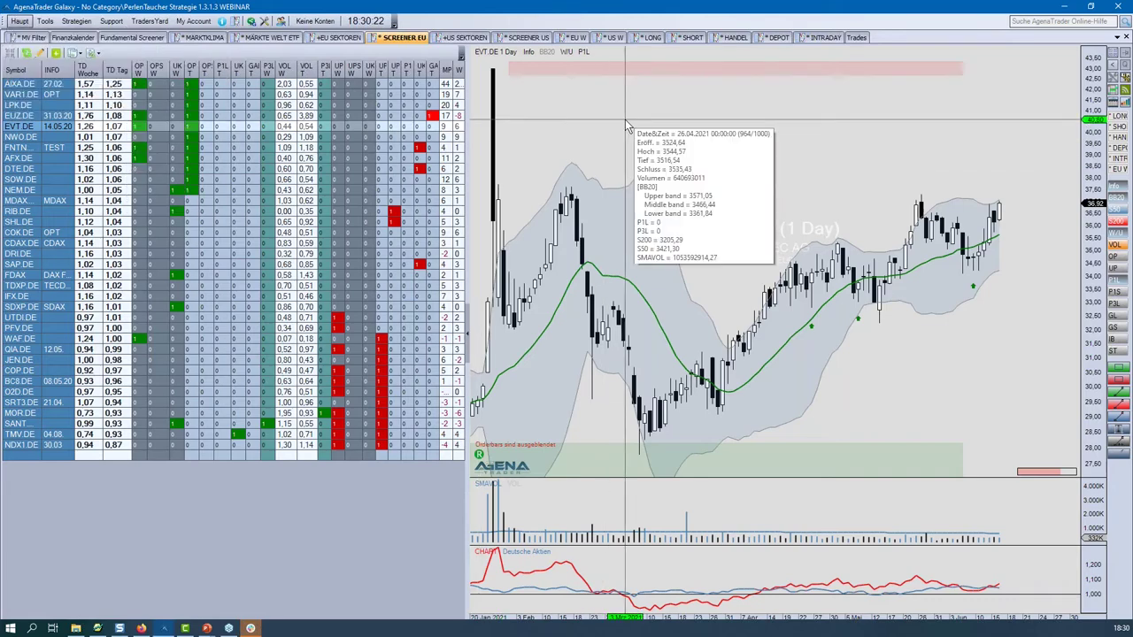
left_click(126, 38)
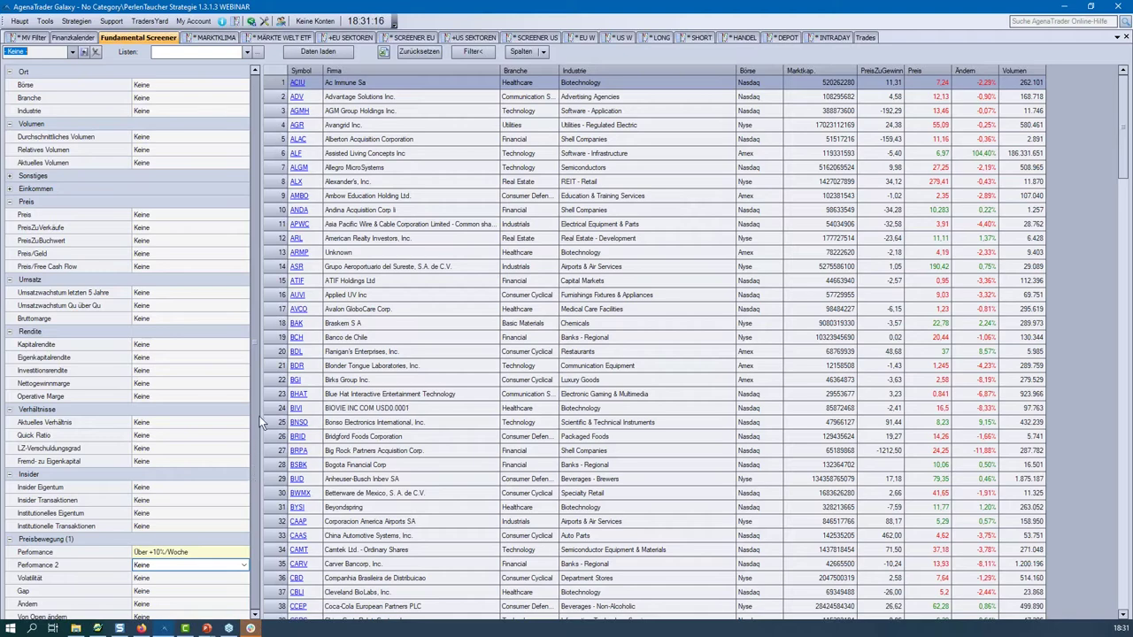
left_click_drag(259, 416, 261, 429)
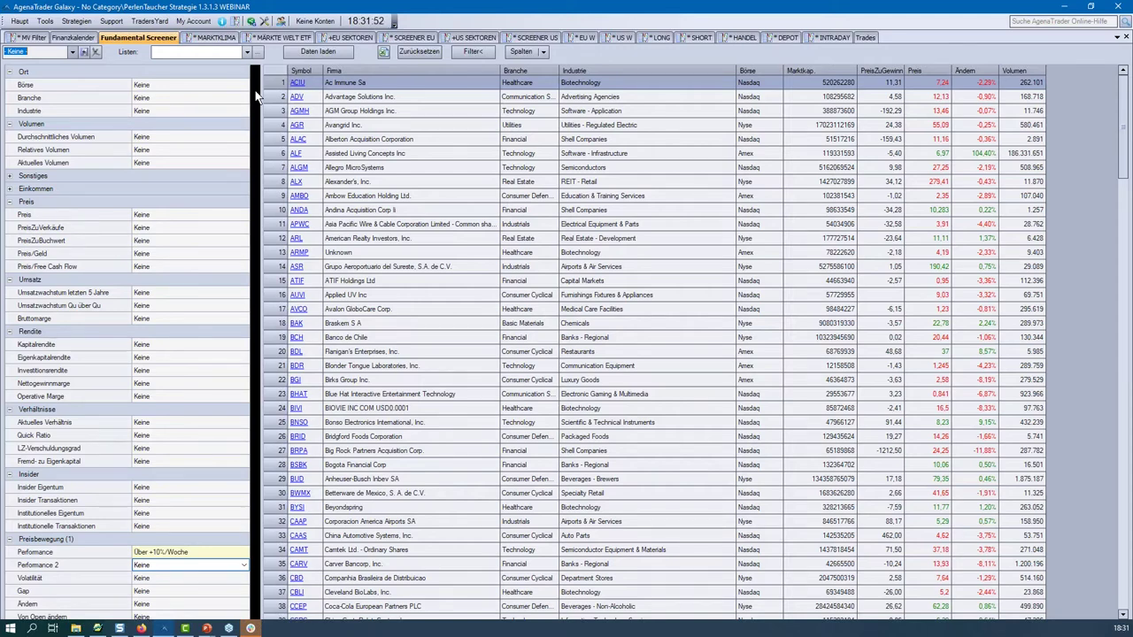
Examine the available options of the Börse, Branche, Industrie and Durchschnittliches Volumen filters without choosing any.
left_click(26, 85)
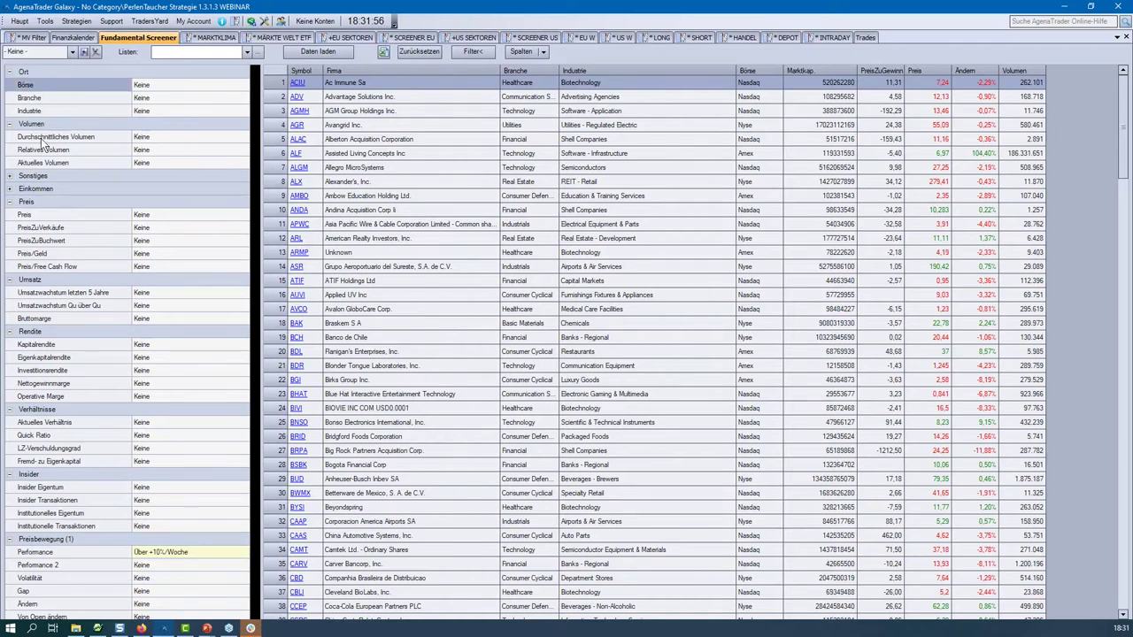
left_click(194, 86)
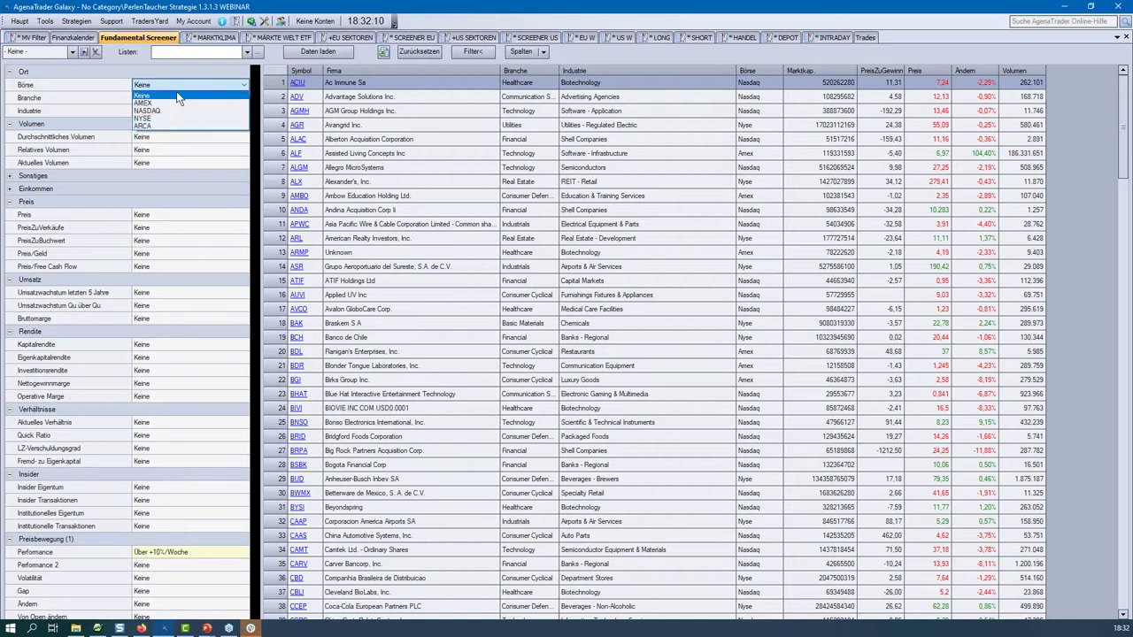
left_click(144, 87)
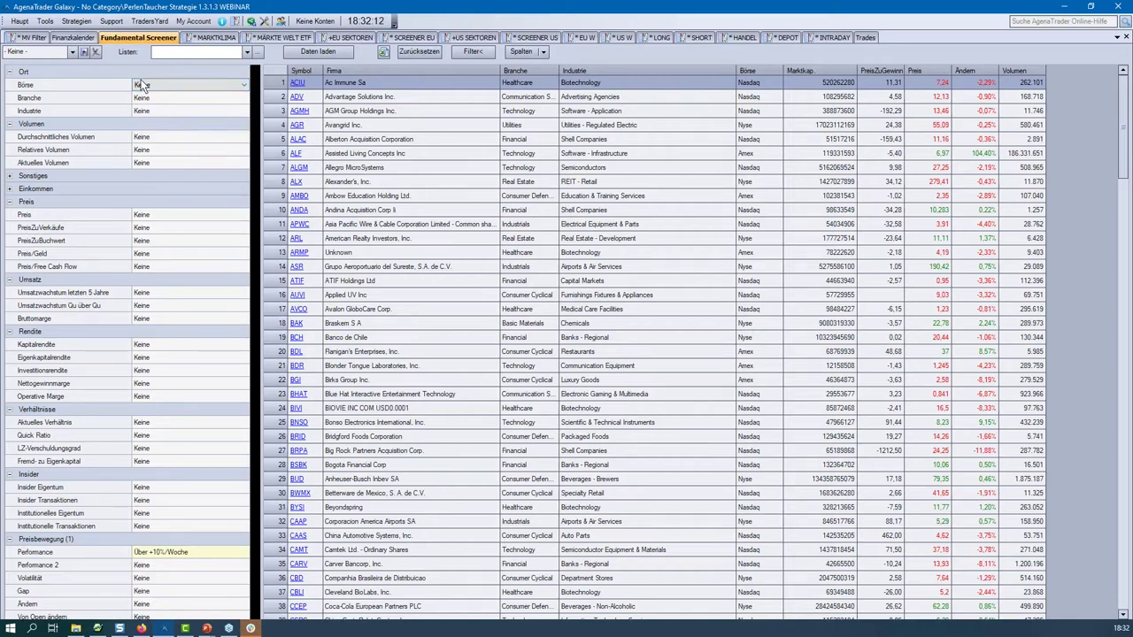
left_click(239, 98)
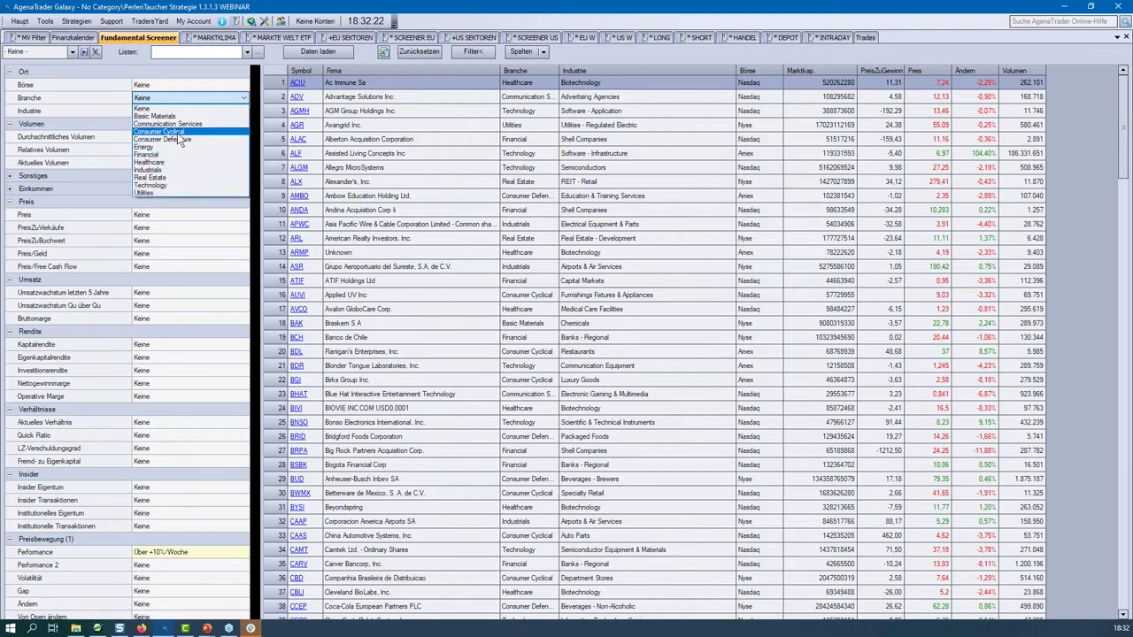
left_click(198, 100)
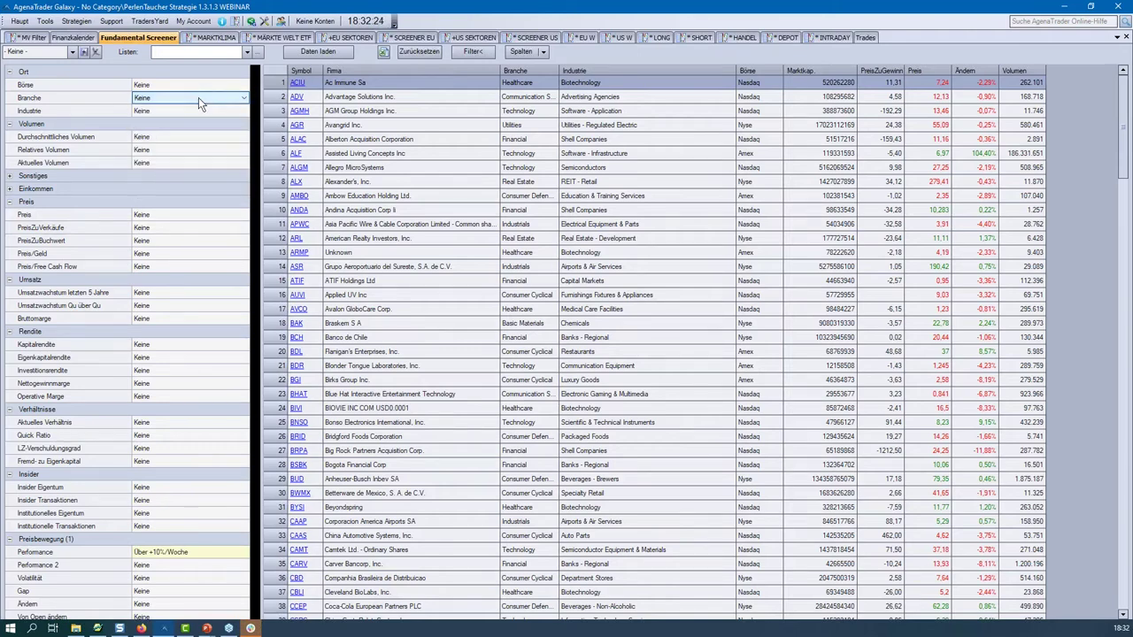
left_click(192, 111)
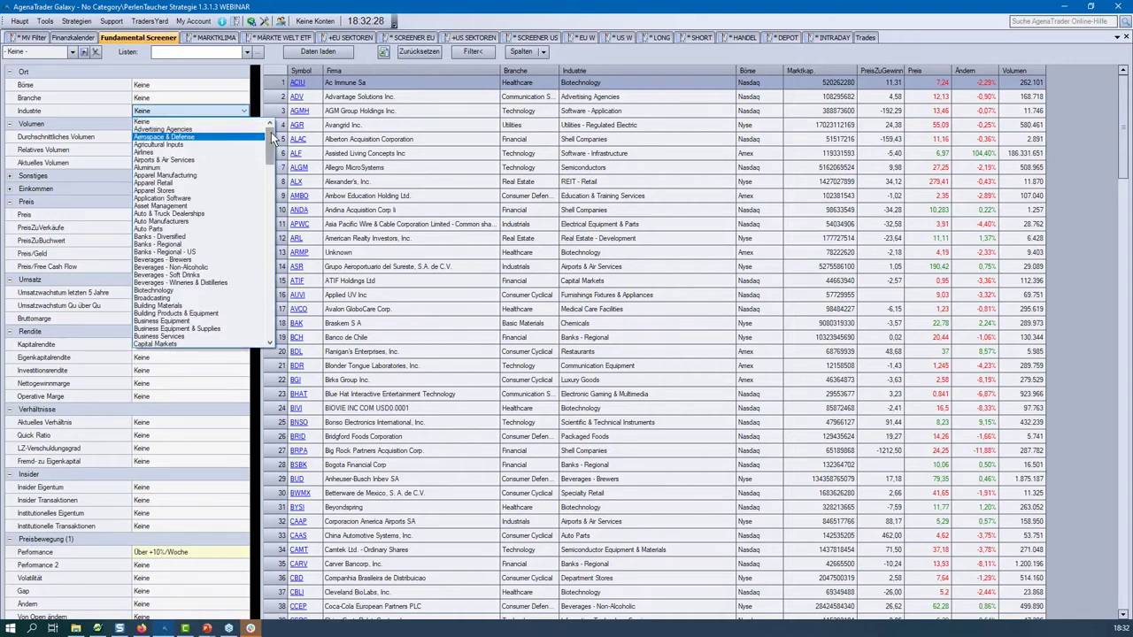
mouse_move(271, 132)
left_mouse_down()
mouse_move(268, 314)
mouse_move(266, 127)
left_mouse_up()
left_click(215, 105)
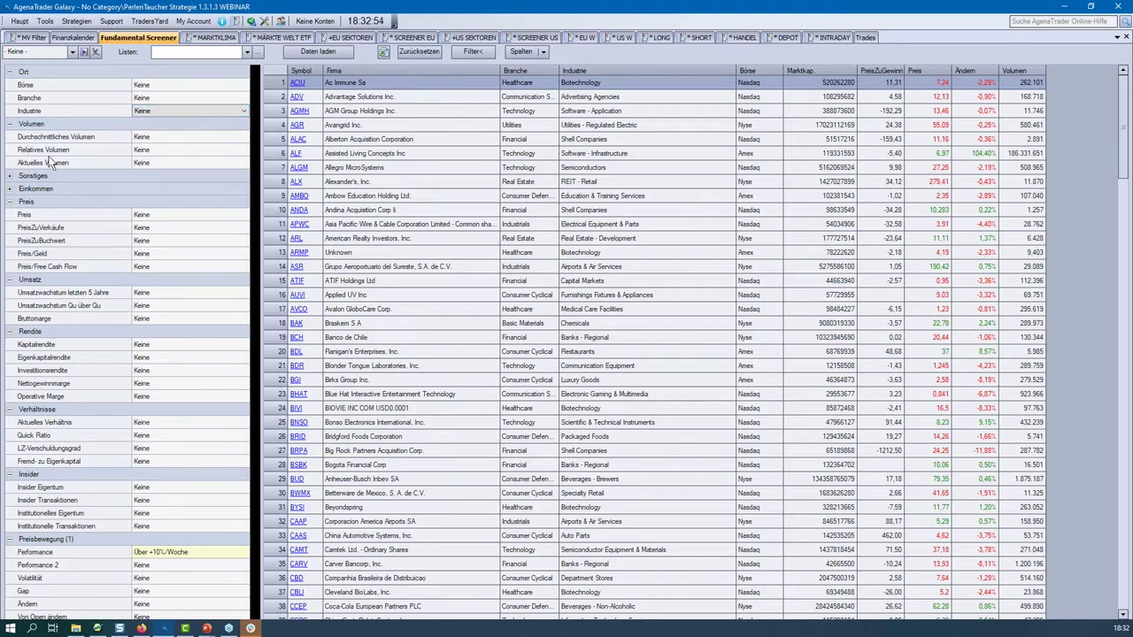
left_click(171, 137)
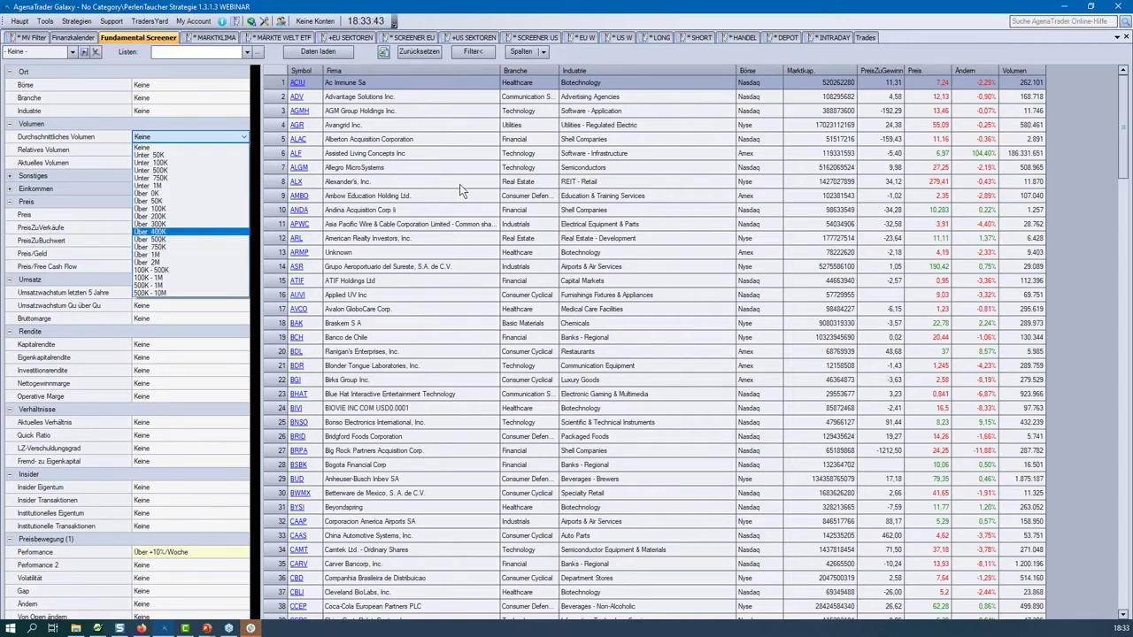
left_click(1035, 146)
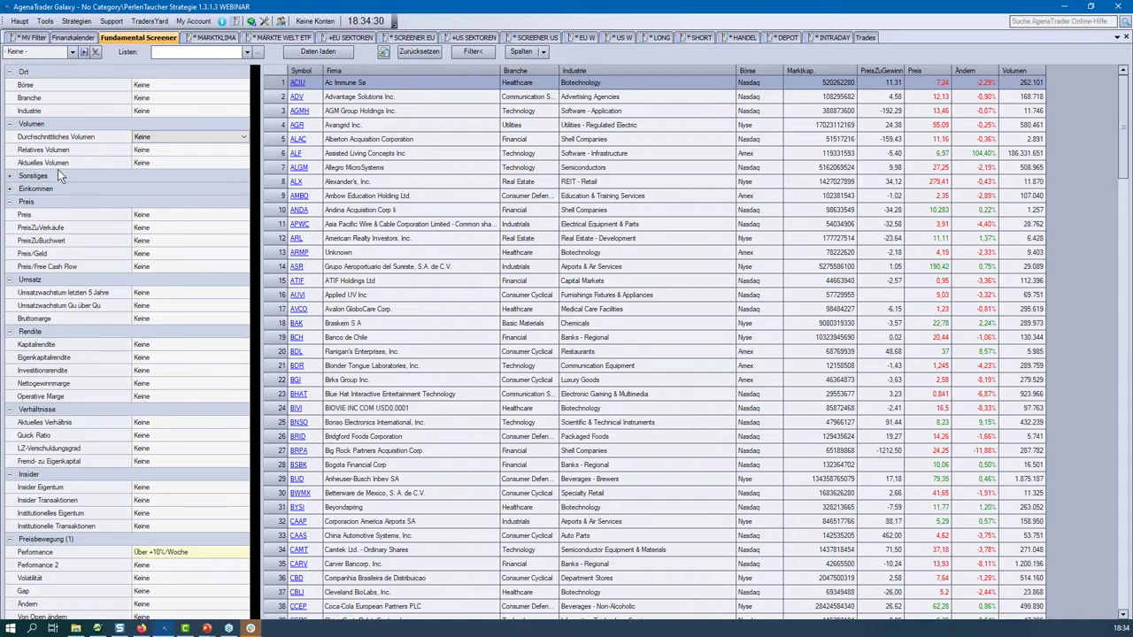
Expand the Sonstiges filter group, set Dividendenrendite to Über 4 and Durchschnittliches Volumen to Über 500K.
left_click(10, 177)
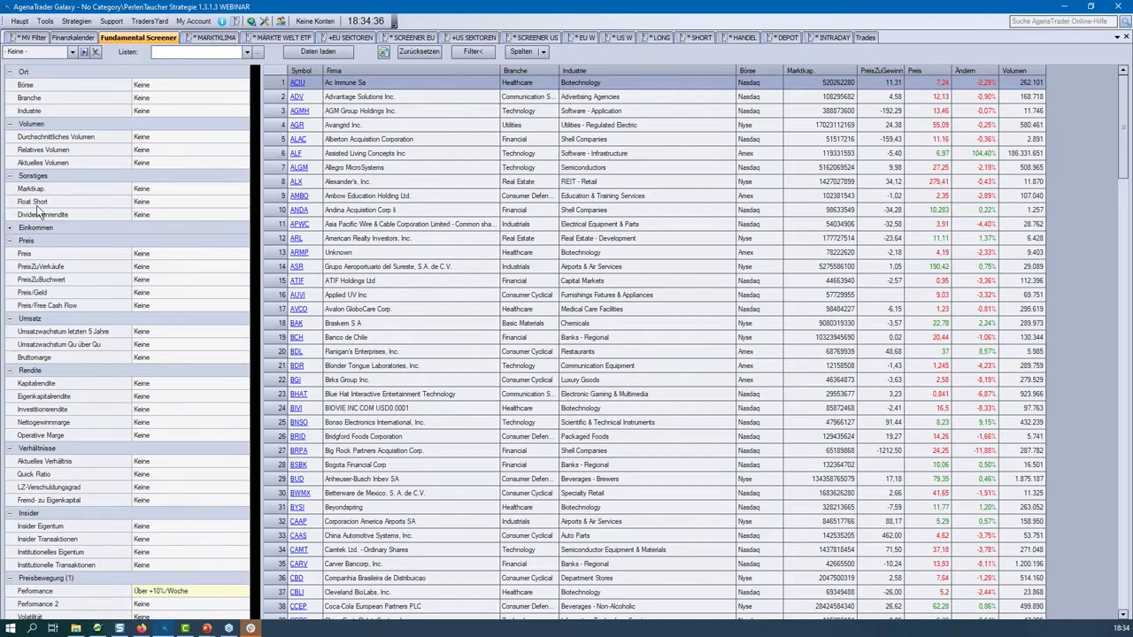
left_click(154, 217)
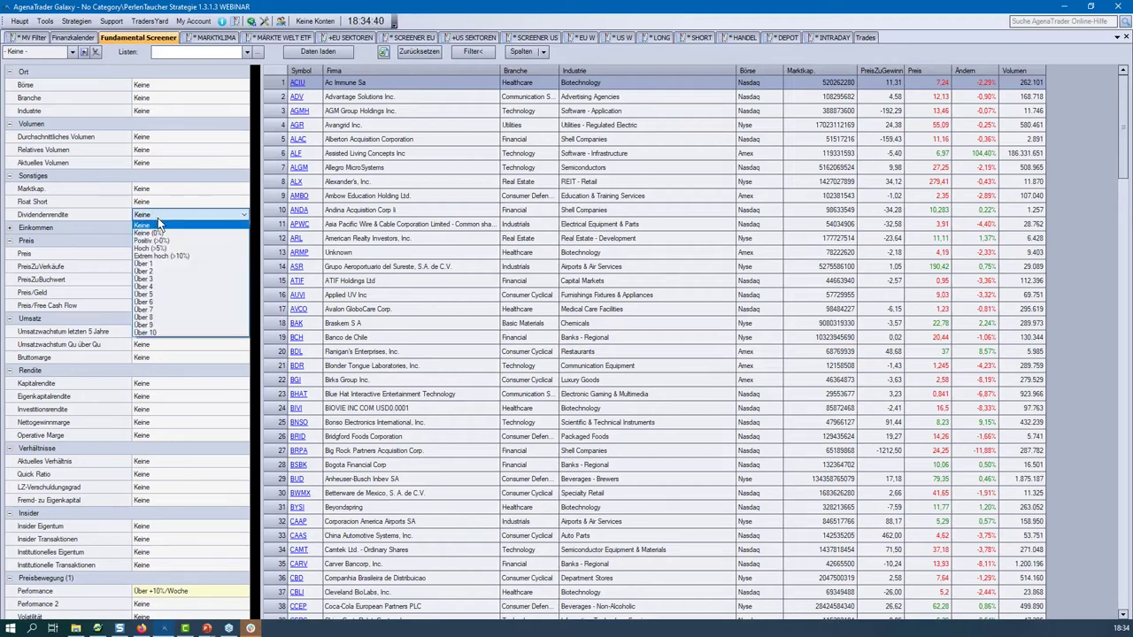
left_click(173, 288)
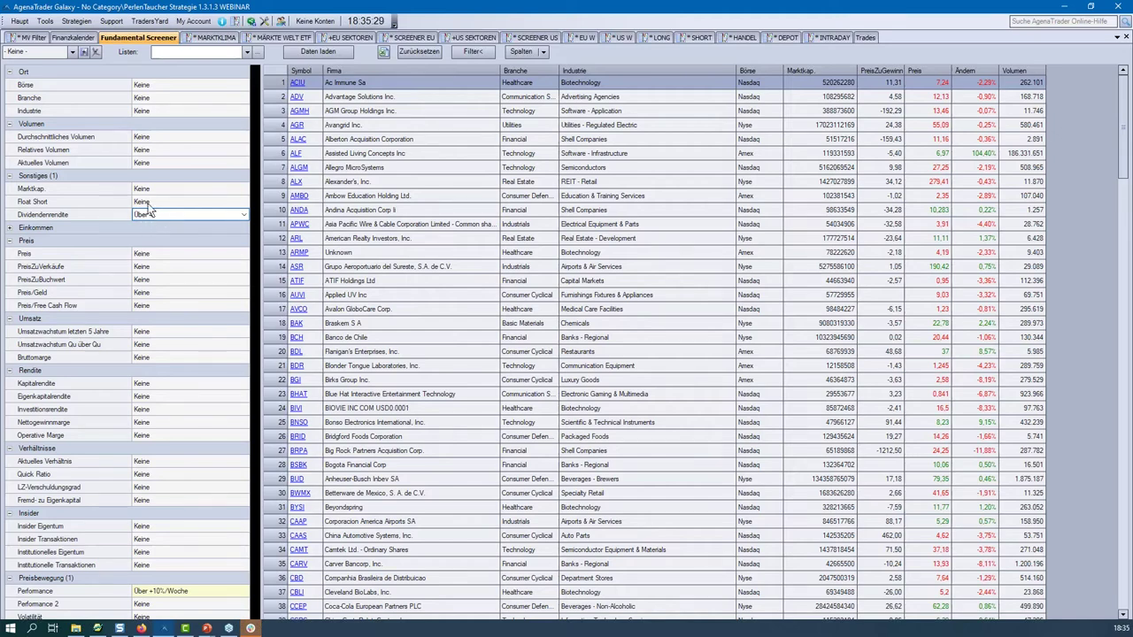
left_click(159, 138)
left_click(179, 238)
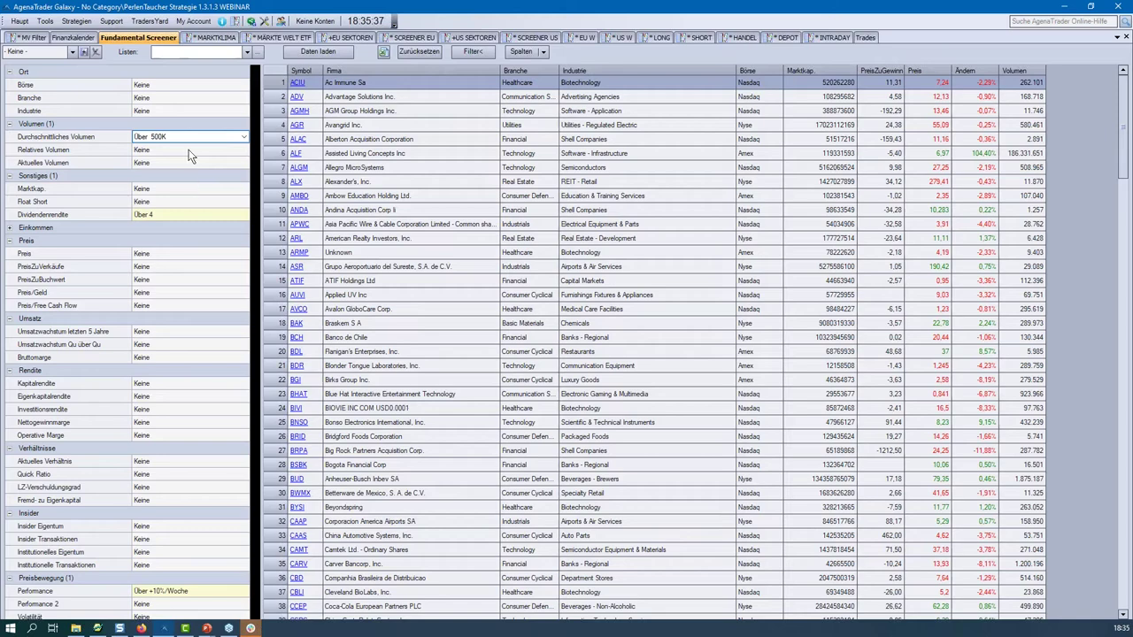
Set the Preis filter to Über $10 and load the stocks that match the filters.
left_click(161, 255)
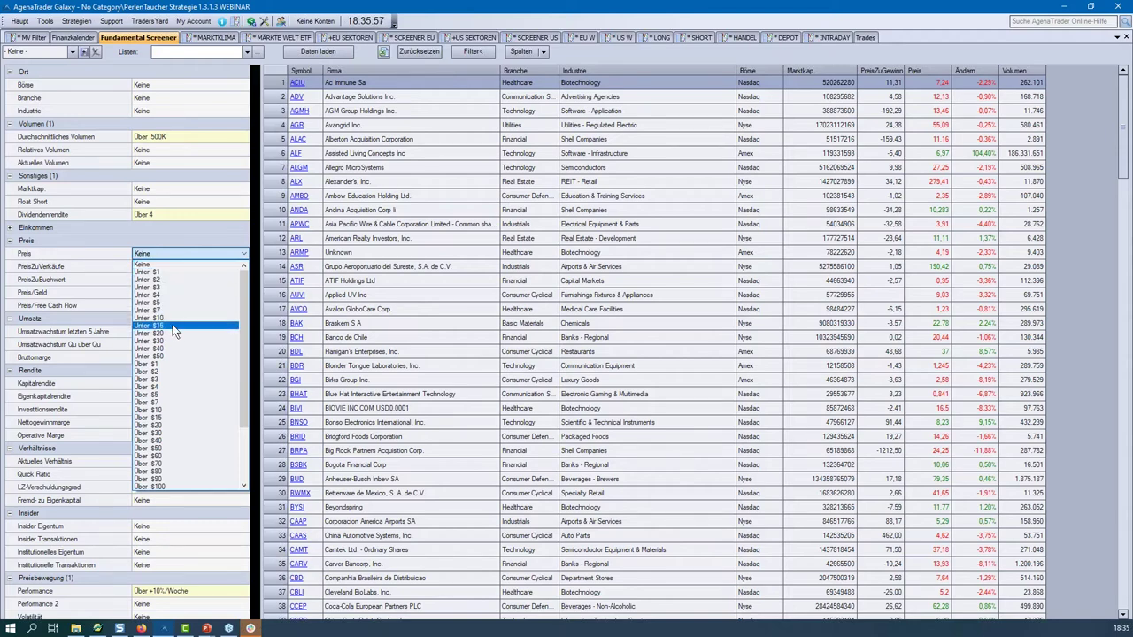
left_click(184, 411)
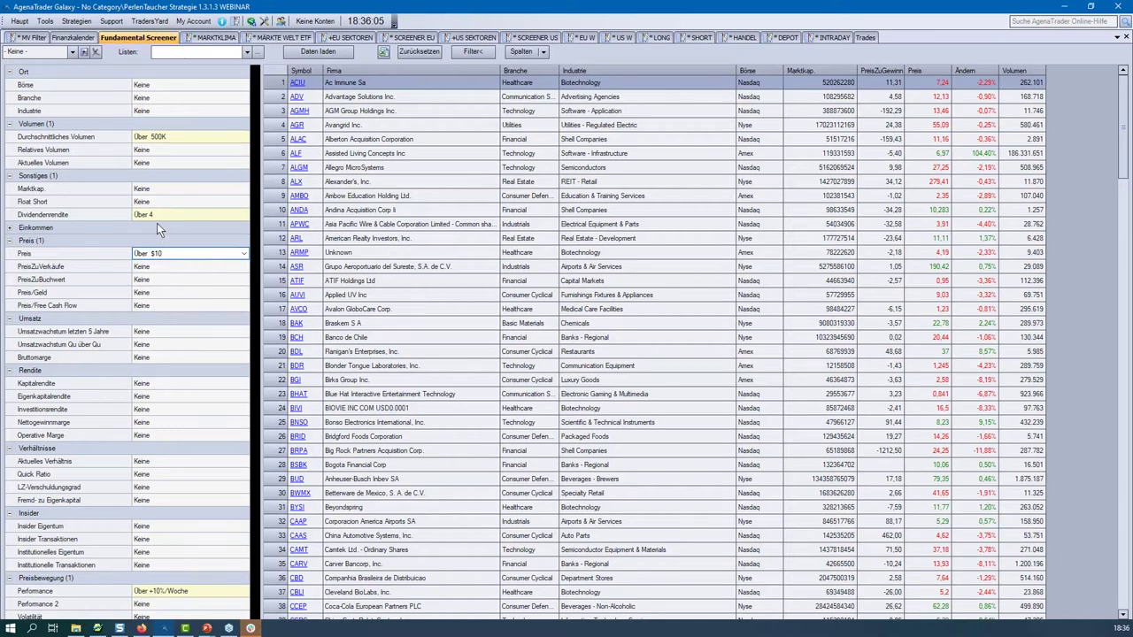
left_click(318, 52)
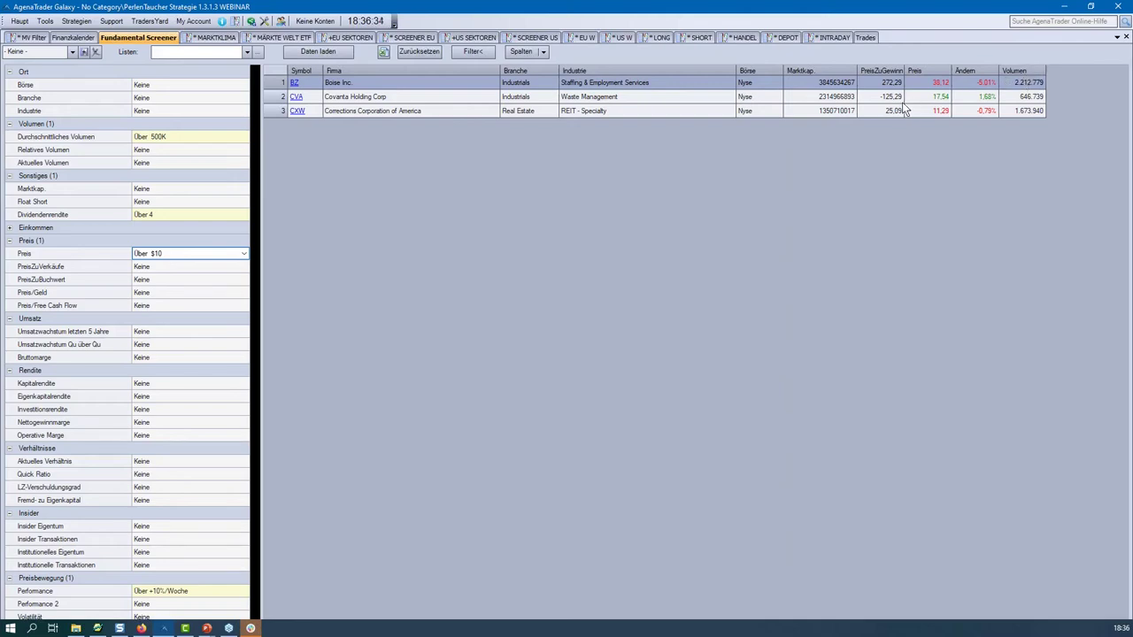
Add the Dividende column to the results table and reload the screener data.
left_click(543, 53)
left_click(521, 50)
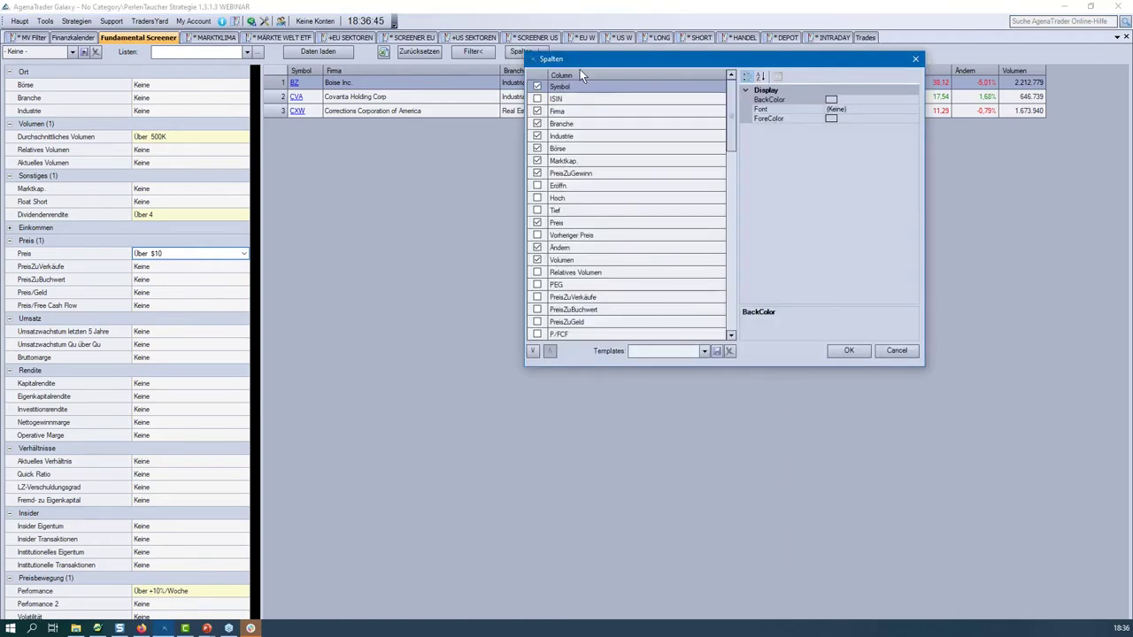
left_click(538, 135)
left_click_drag(731, 119, 737, 147)
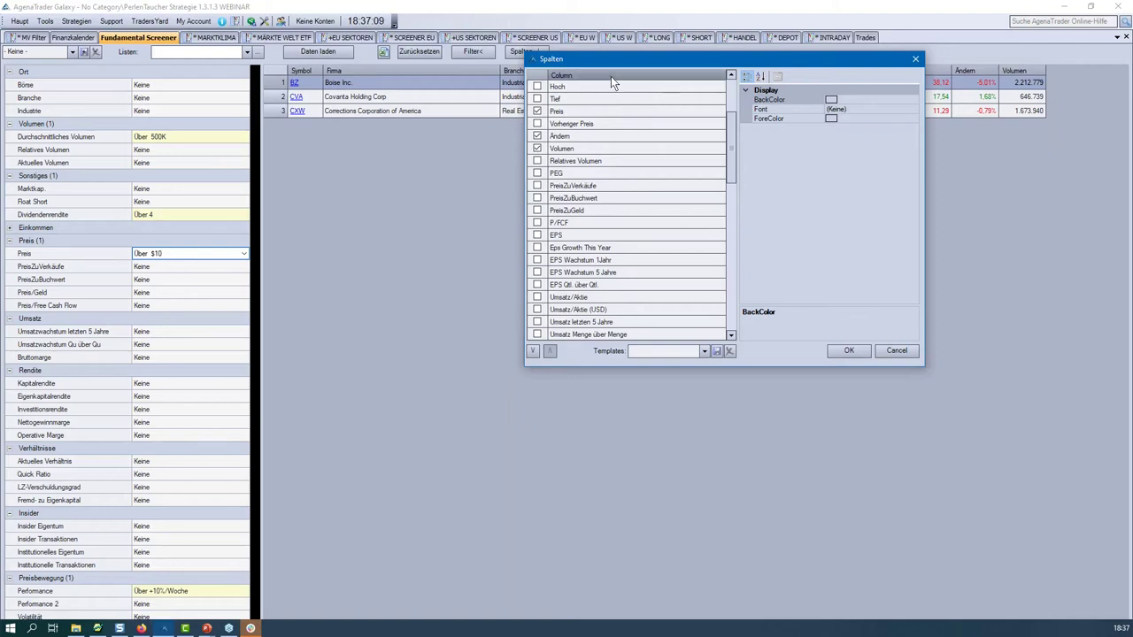
left_click_drag(732, 129, 719, 193)
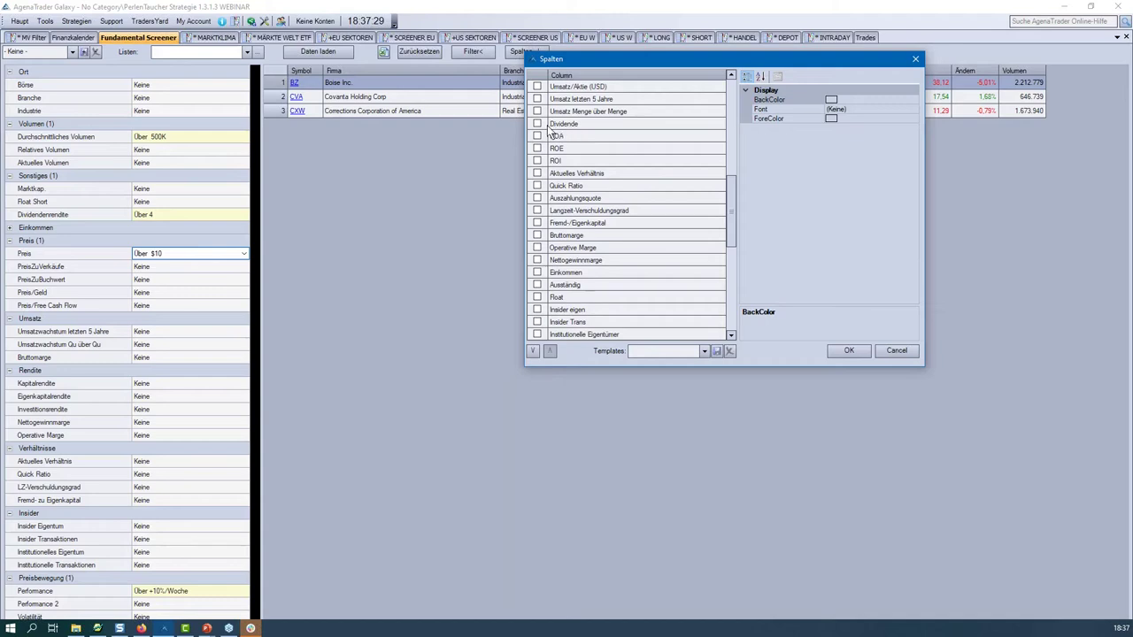
left_click(537, 124)
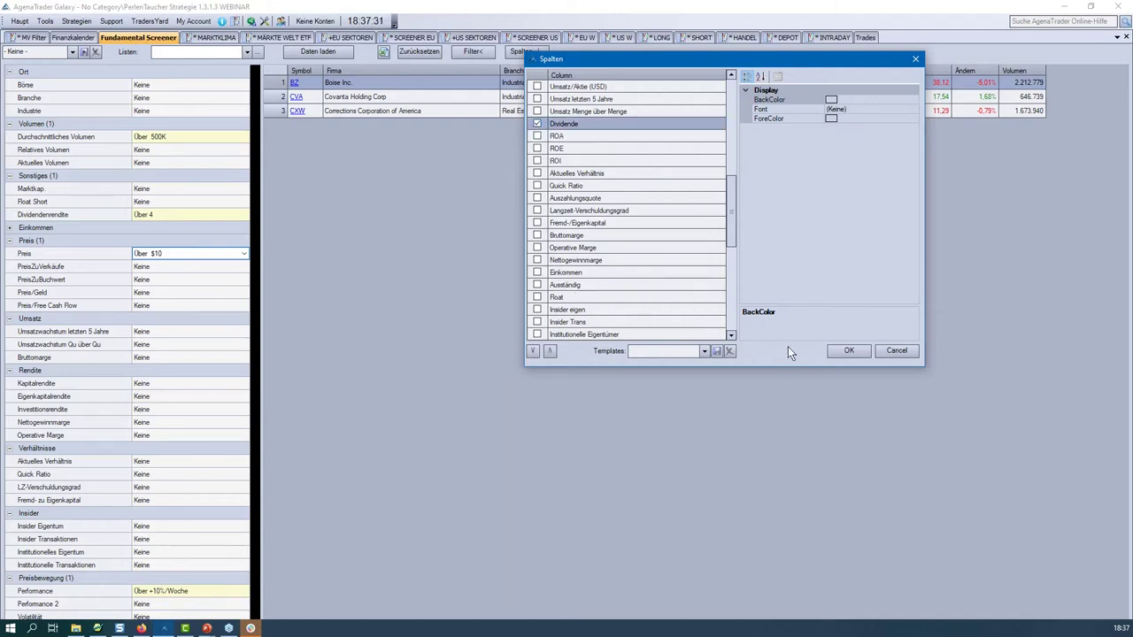
left_click(849, 352)
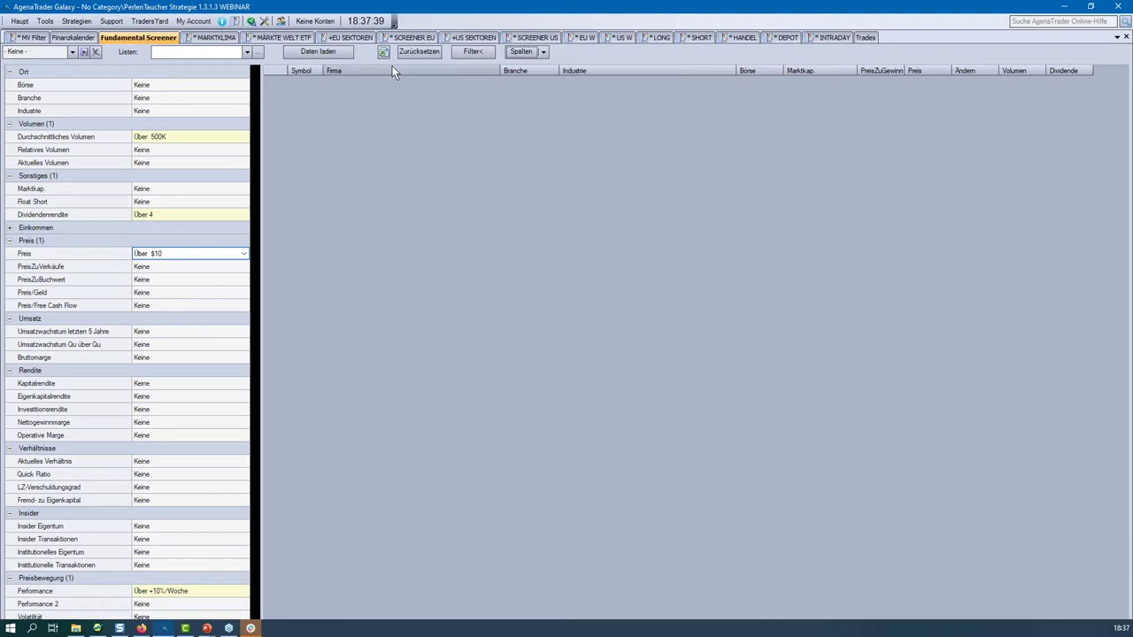
left_click(325, 51)
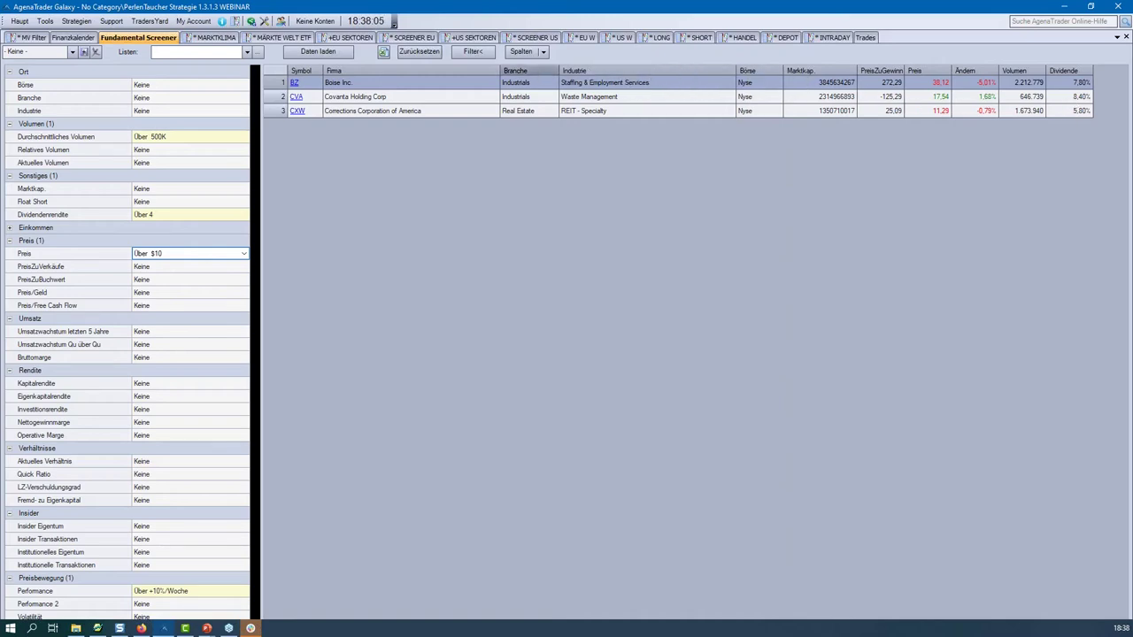
Add the Einkommen column to the results table, reload the data and view the new column.
left_click(518, 52)
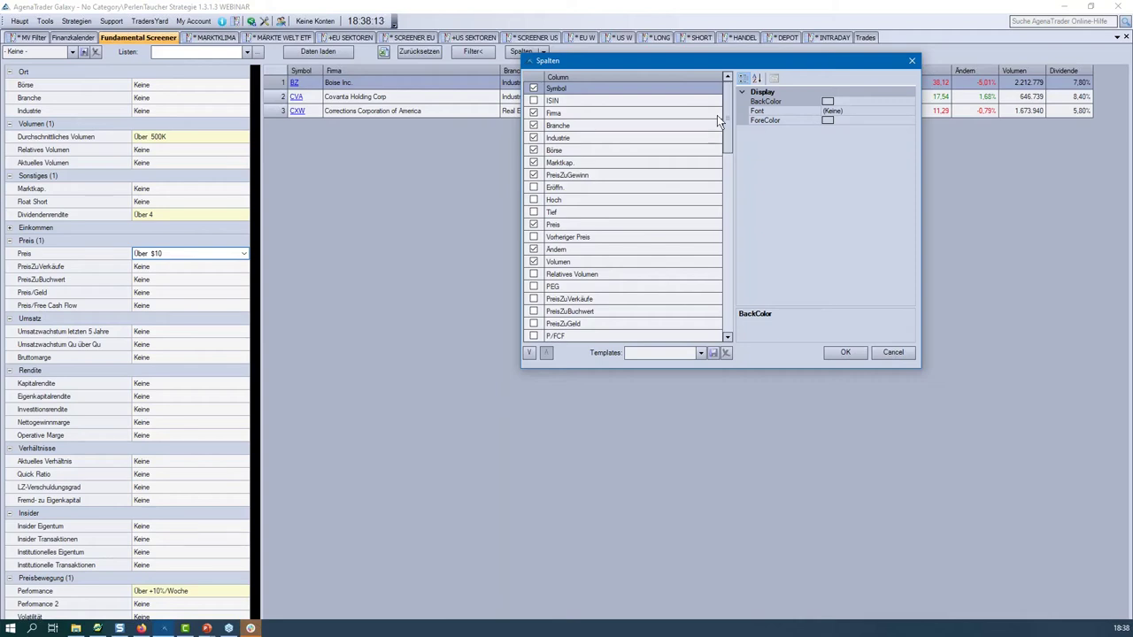
left_click_drag(726, 92, 699, 284)
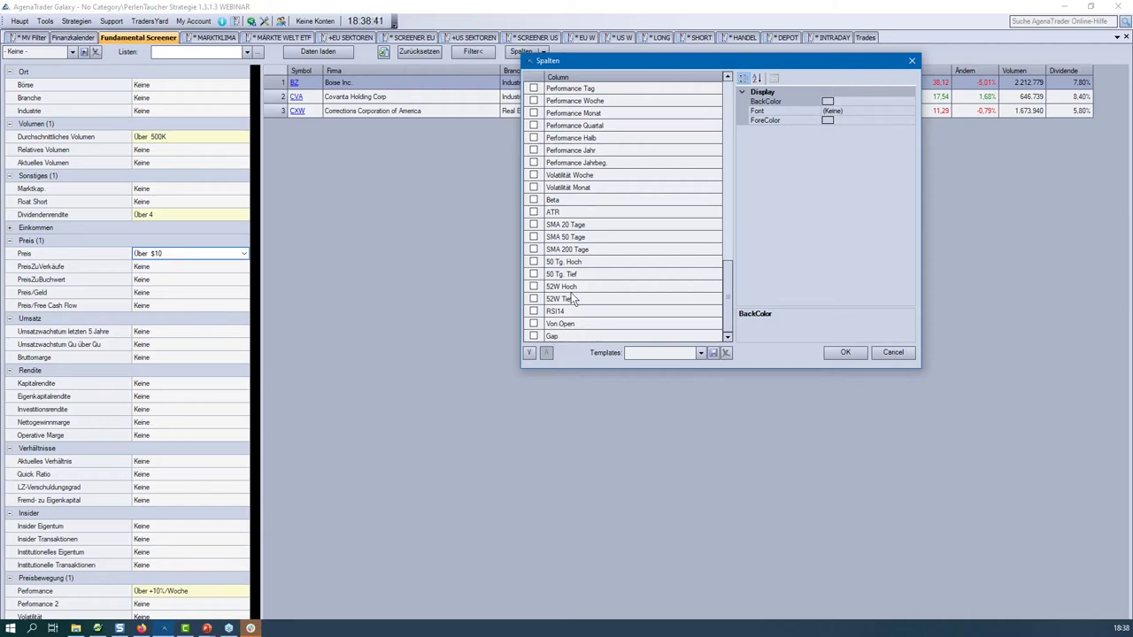
scroll(570, 301, "up", 1)
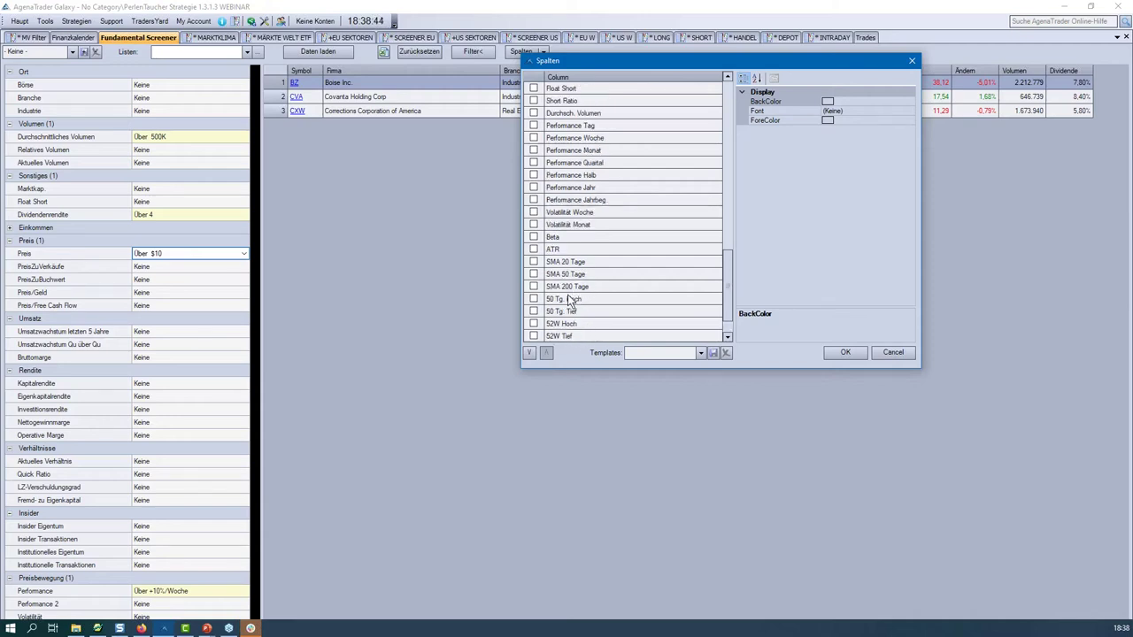
scroll(560, 225, "up", 3)
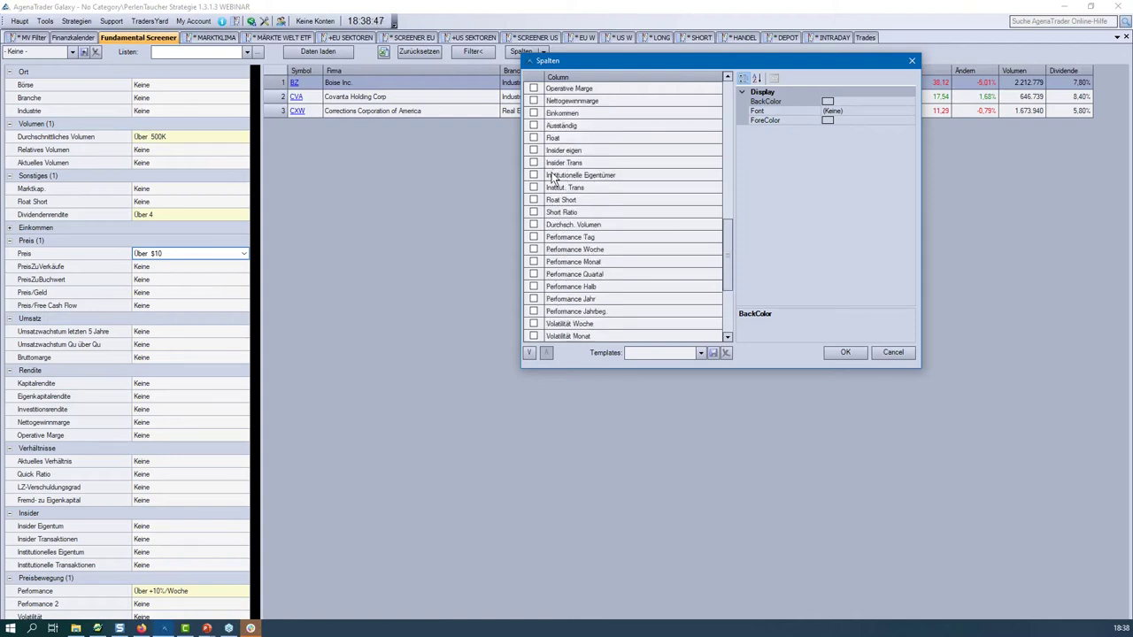
left_click(533, 114)
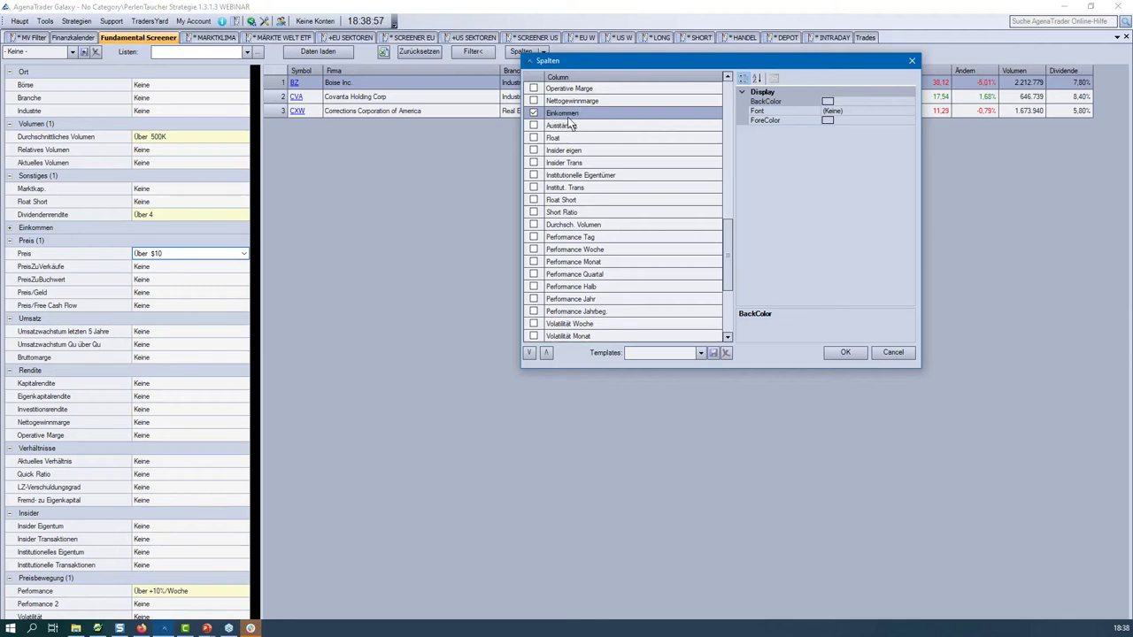
left_click(846, 352)
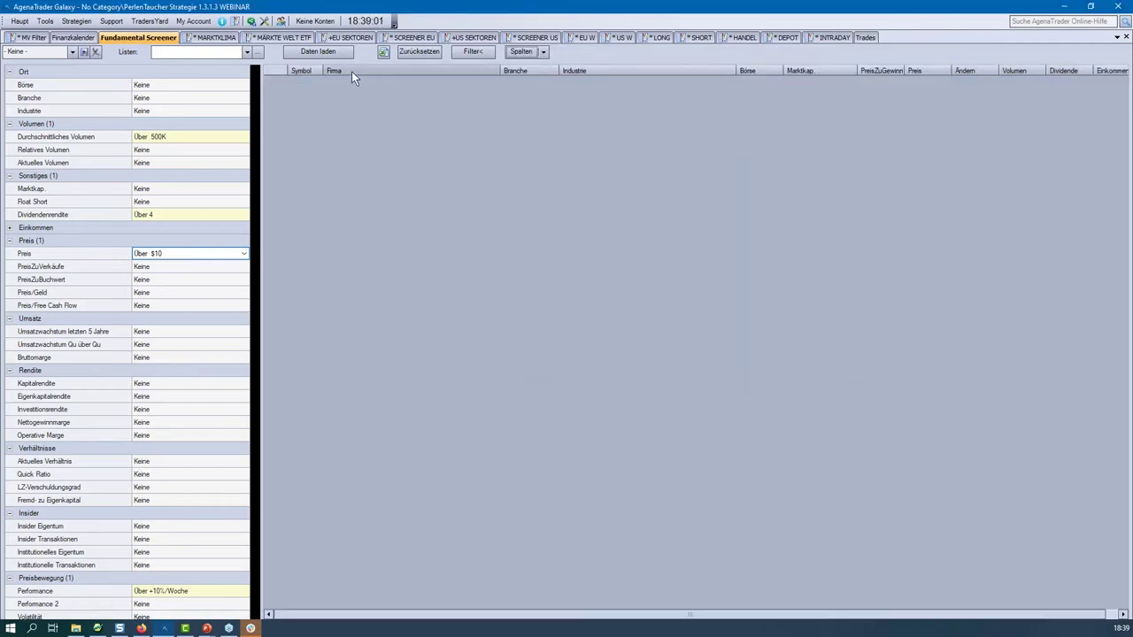
left_click(333, 52)
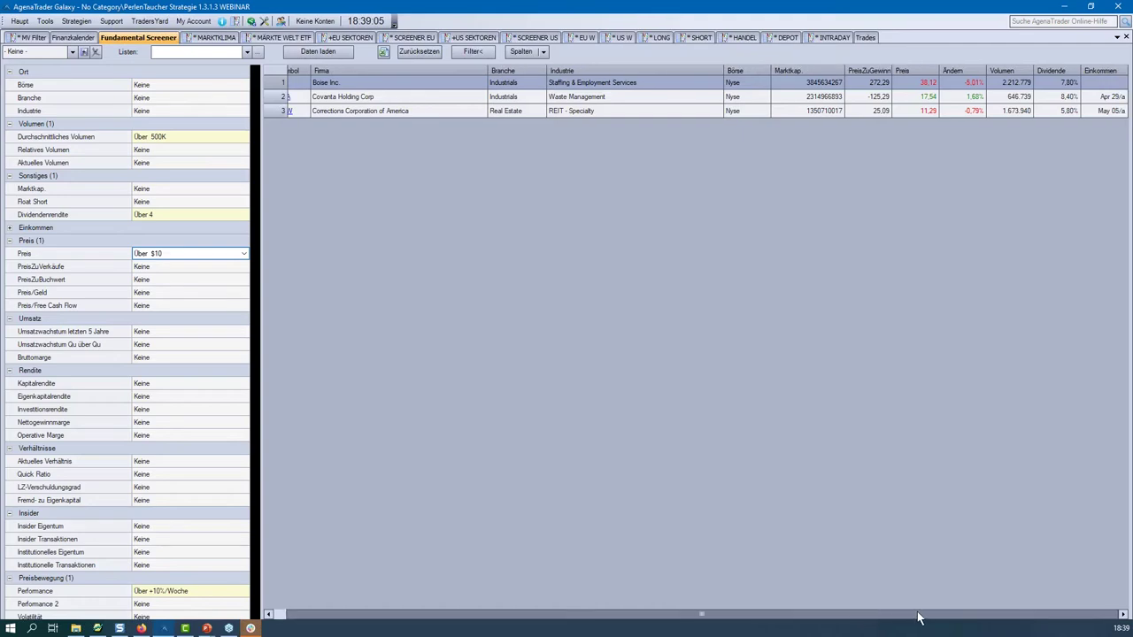
left_click_drag(835, 610, 923, 614)
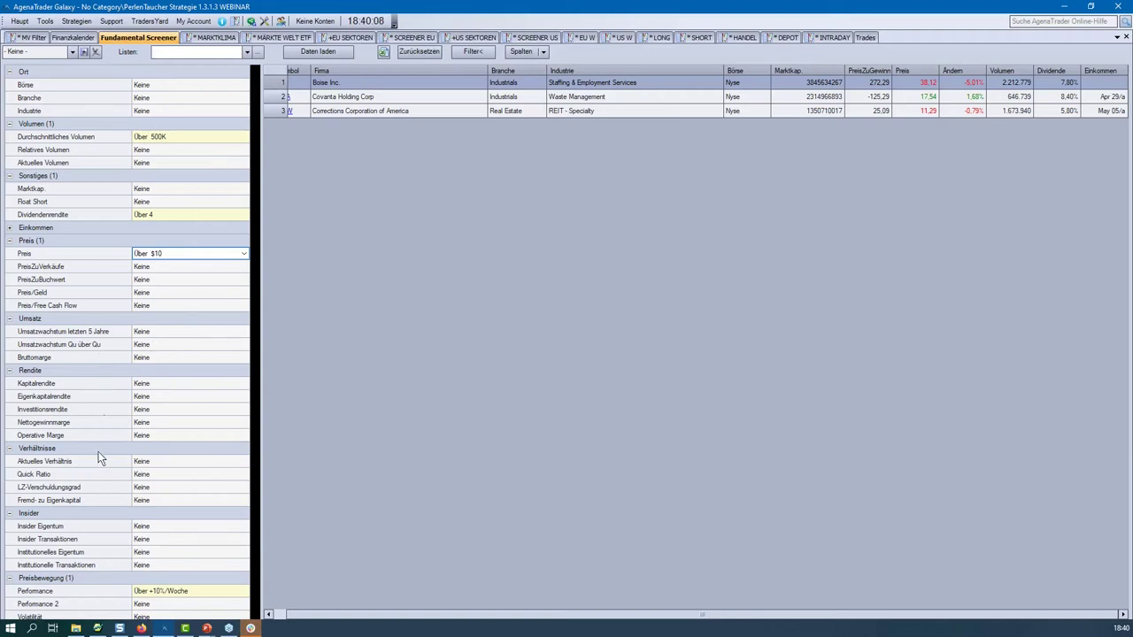
Reset the Performance filter under Preisbewegung to Keine and reload the screener data.
scroll(95, 465, "down", 1)
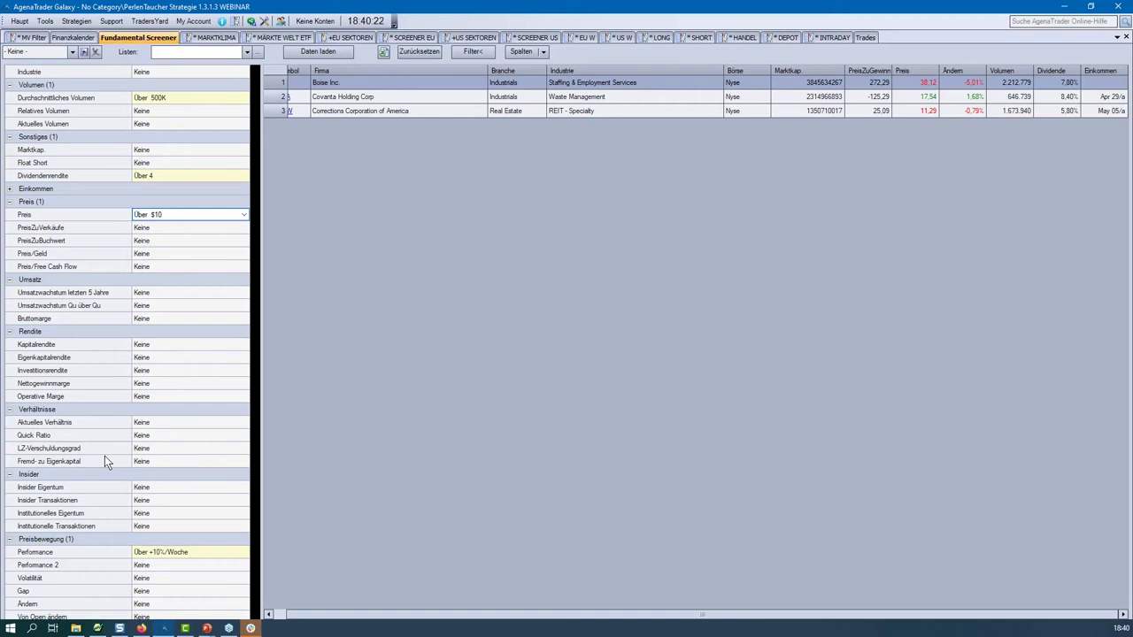
scroll(162, 554, "down", 2)
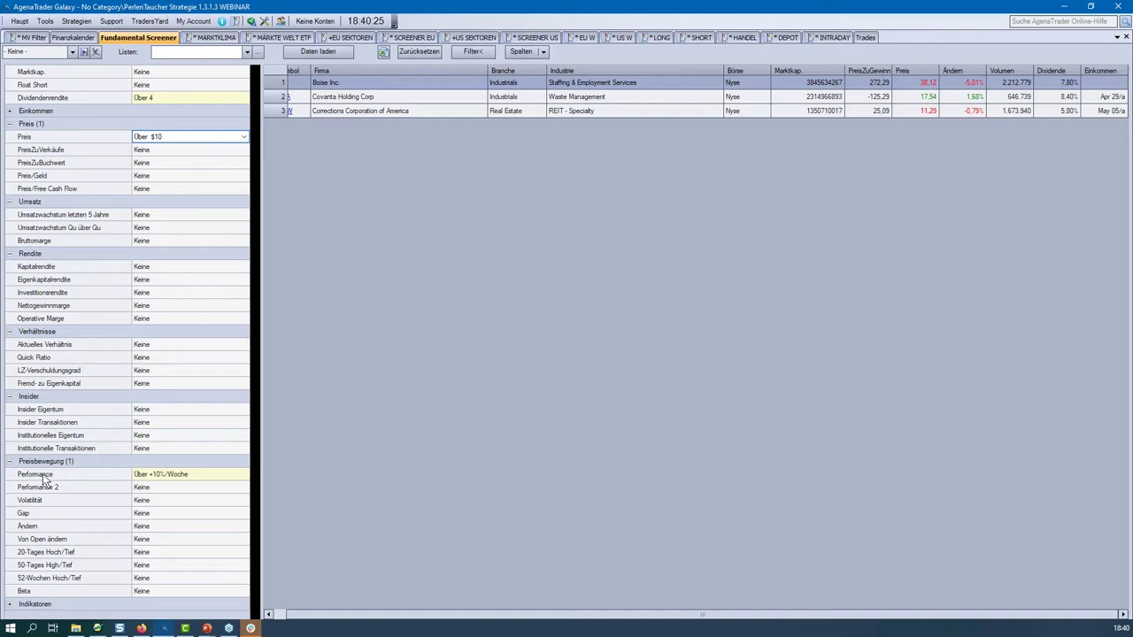
left_click(203, 475)
left_click_drag(245, 316, 245, 279)
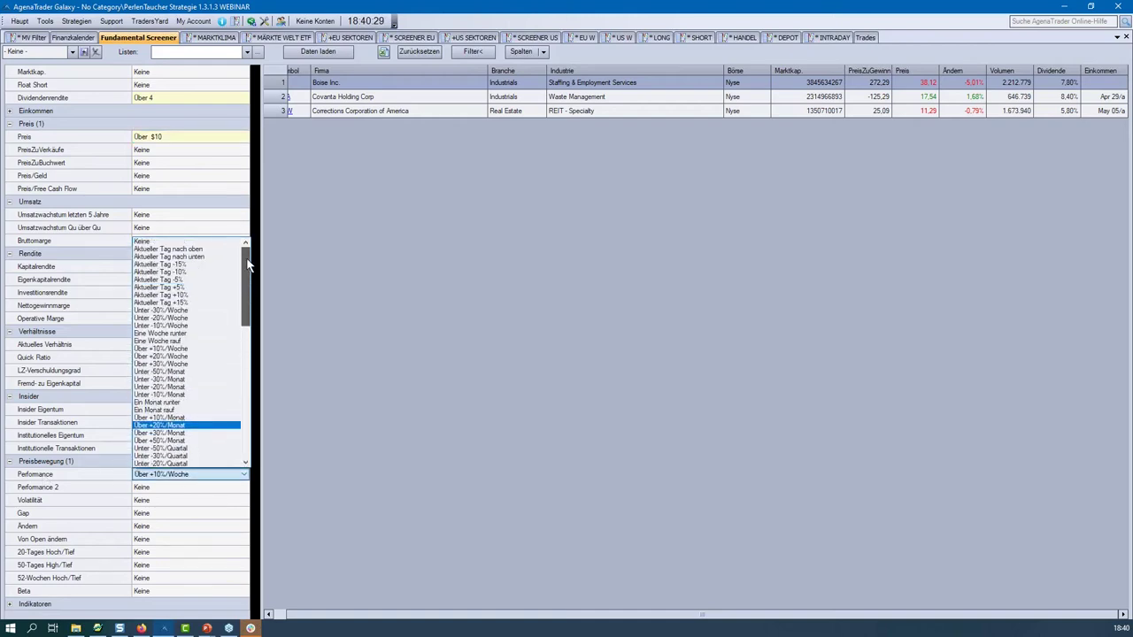
left_click(163, 242)
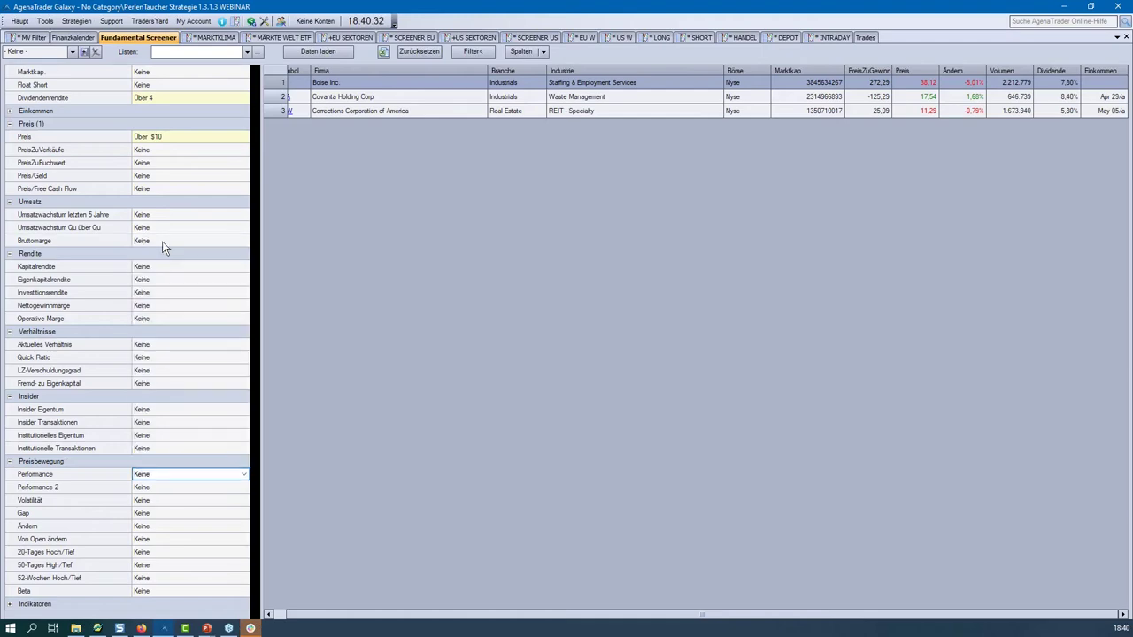
left_click(308, 52)
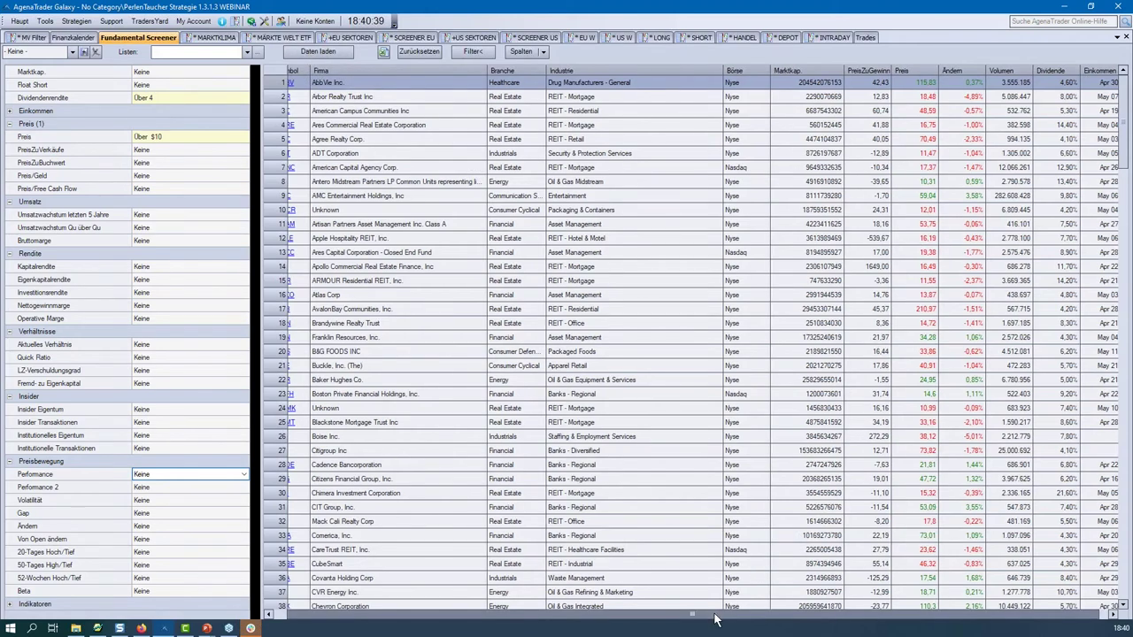
Sort the results by Dividende in descending order and look through the highest-yielding stocks.
left_click_drag(720, 614, 1015, 500)
left_click(1050, 70)
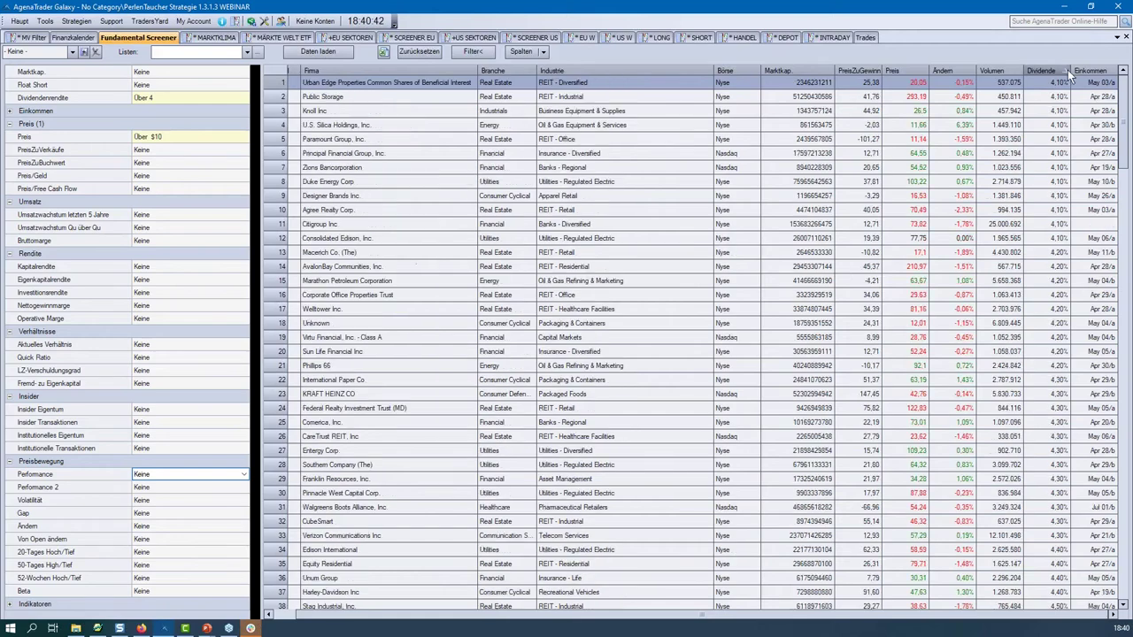
left_click(1053, 70)
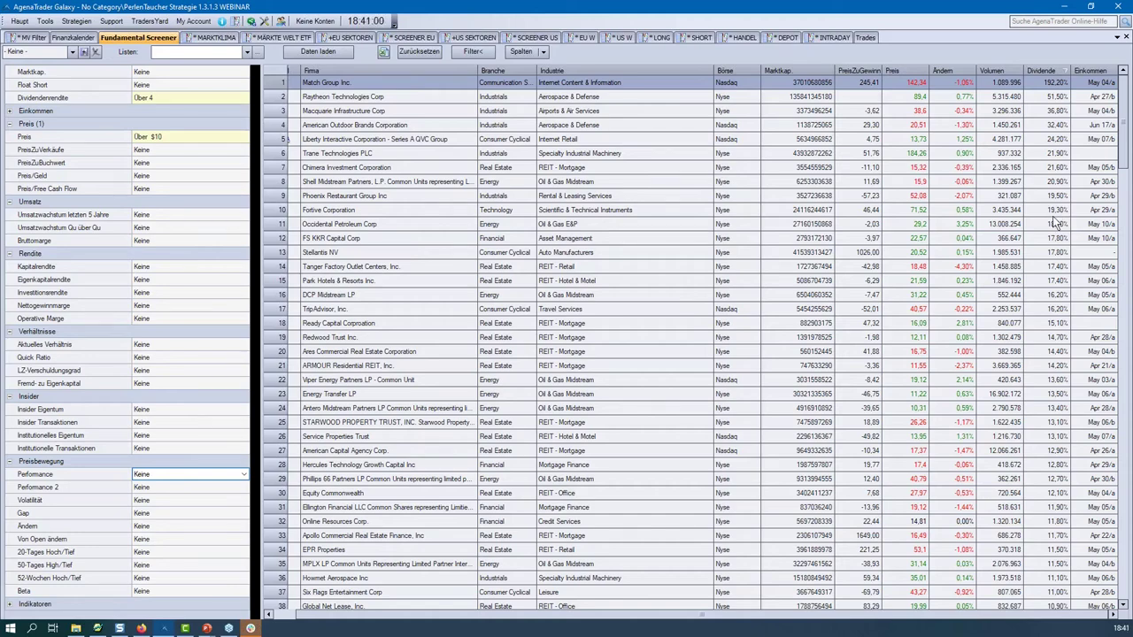
scroll(1055, 223, "down", 4)
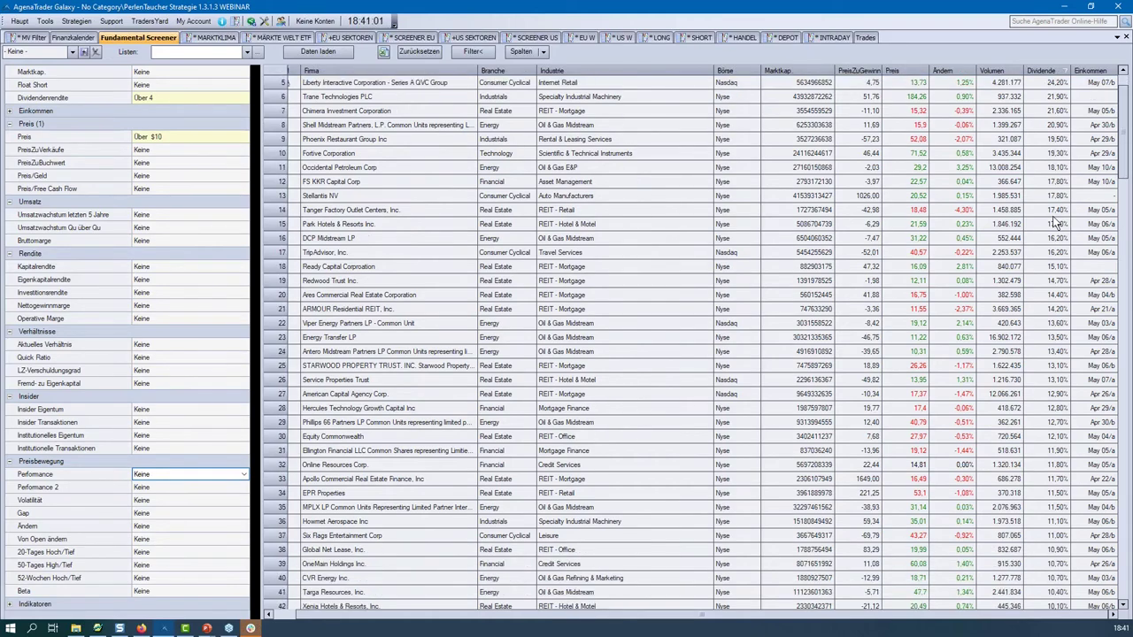
scroll(1055, 223, "down", 8)
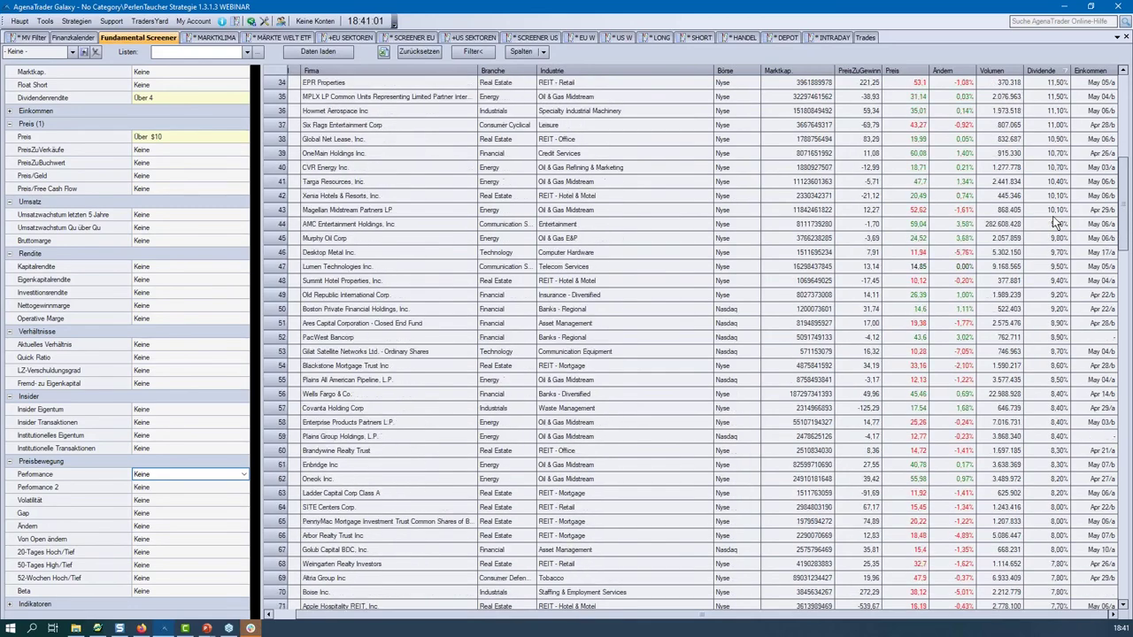
scroll(1055, 223, "down", 5)
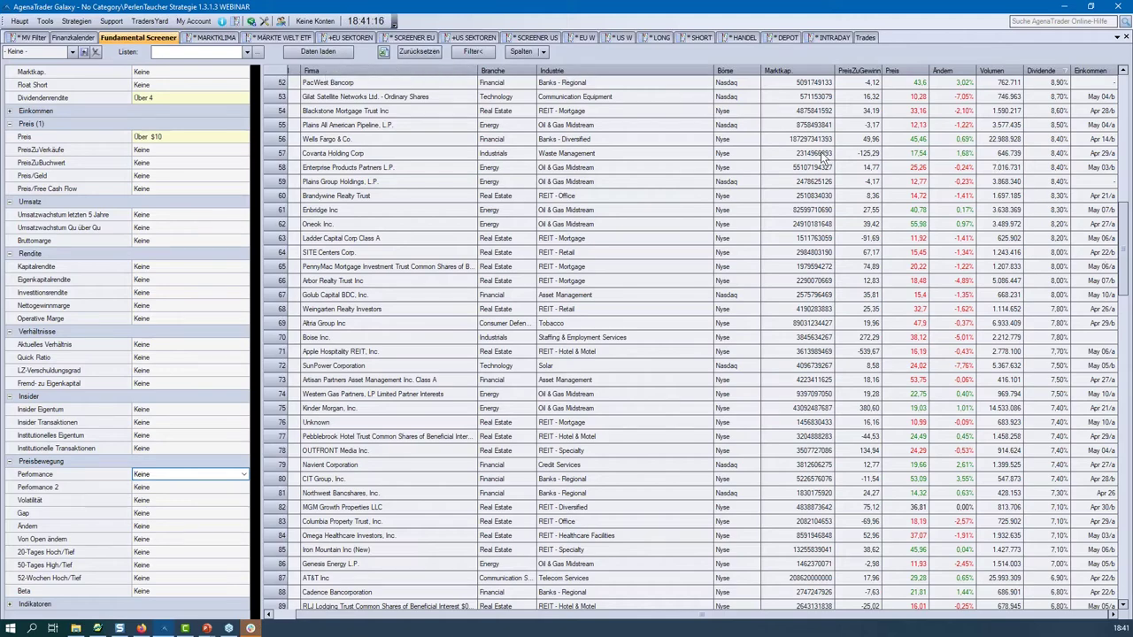
Sort the results by Einkommen and view the list from its first row.
left_click(1091, 73)
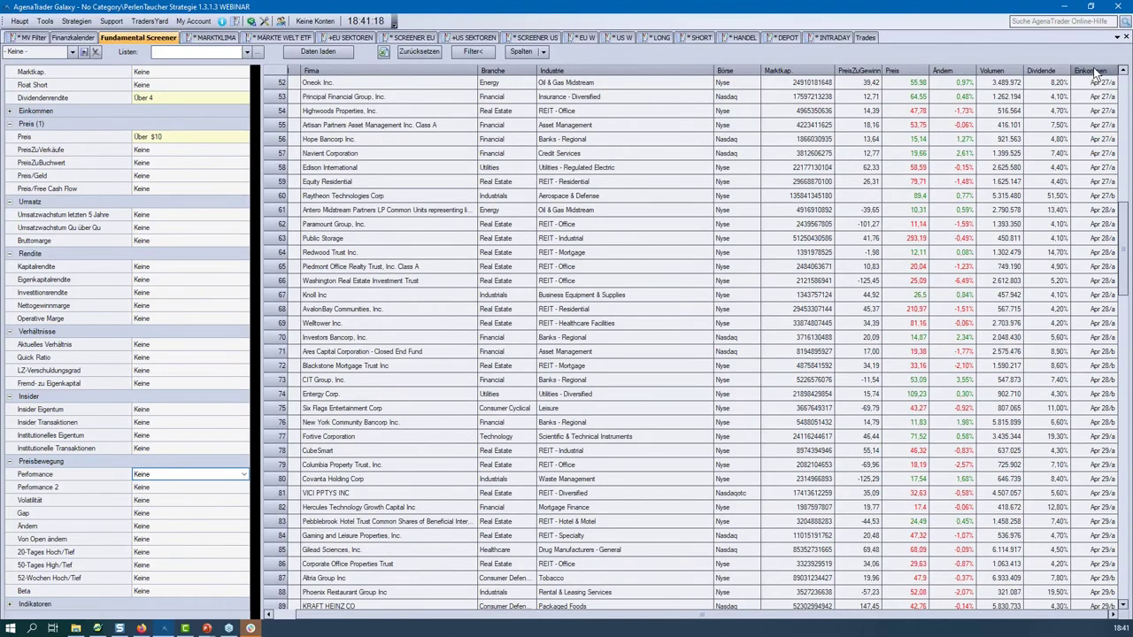
scroll(1125, 209, "up", 1)
left_click_drag(1126, 209, 1121, 87)
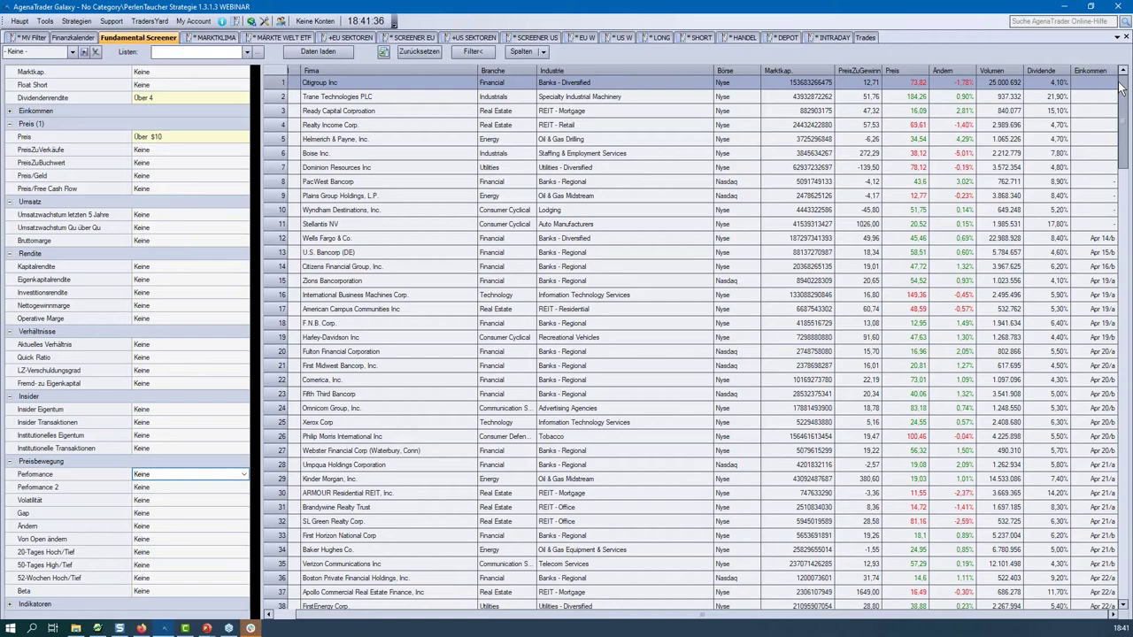
Sort the results alphabetically by Firma and check the Einkommen dates of several companies, including CIT Group, American Outdoor Brands, Blackstone Mortgage Trust and Designer Brands.
left_click(385, 70)
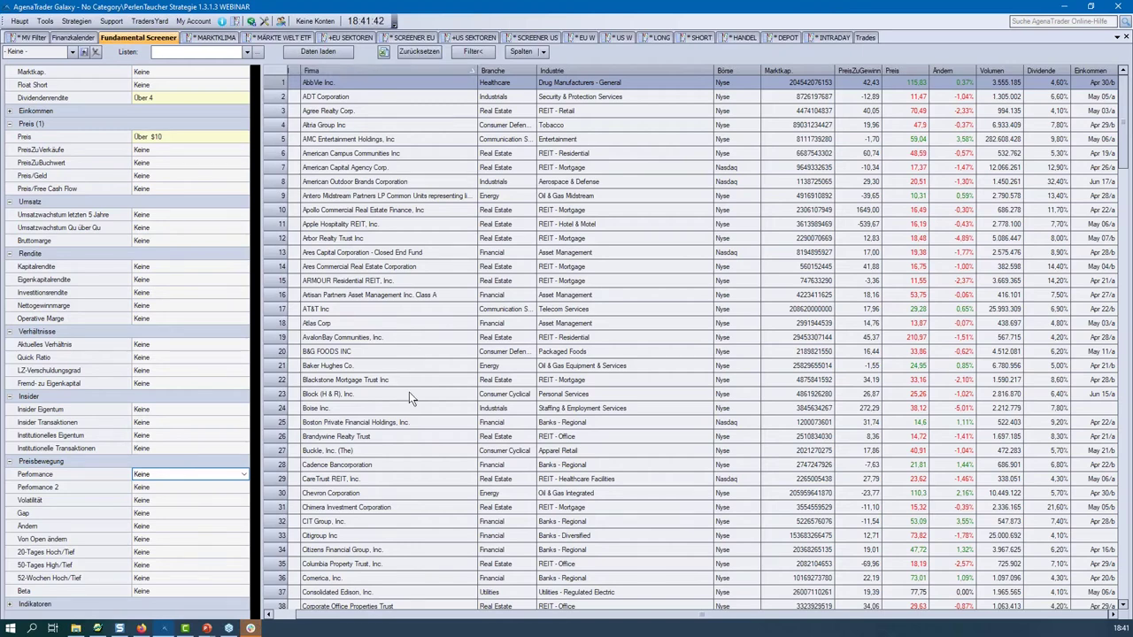
scroll(409, 392, "down", 2)
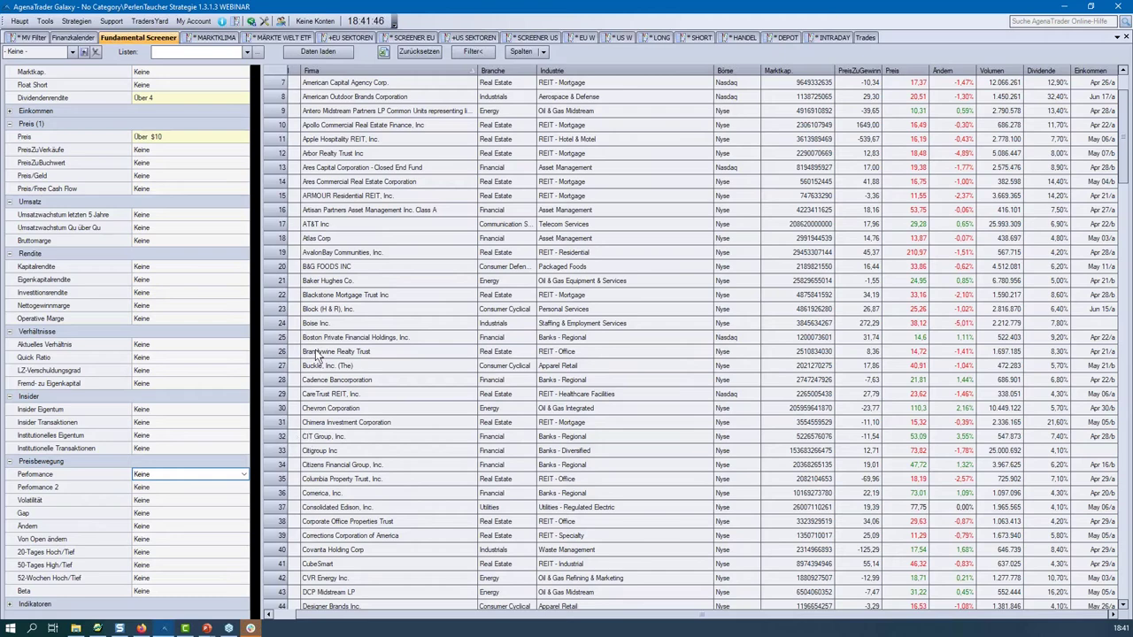
left_click(330, 434)
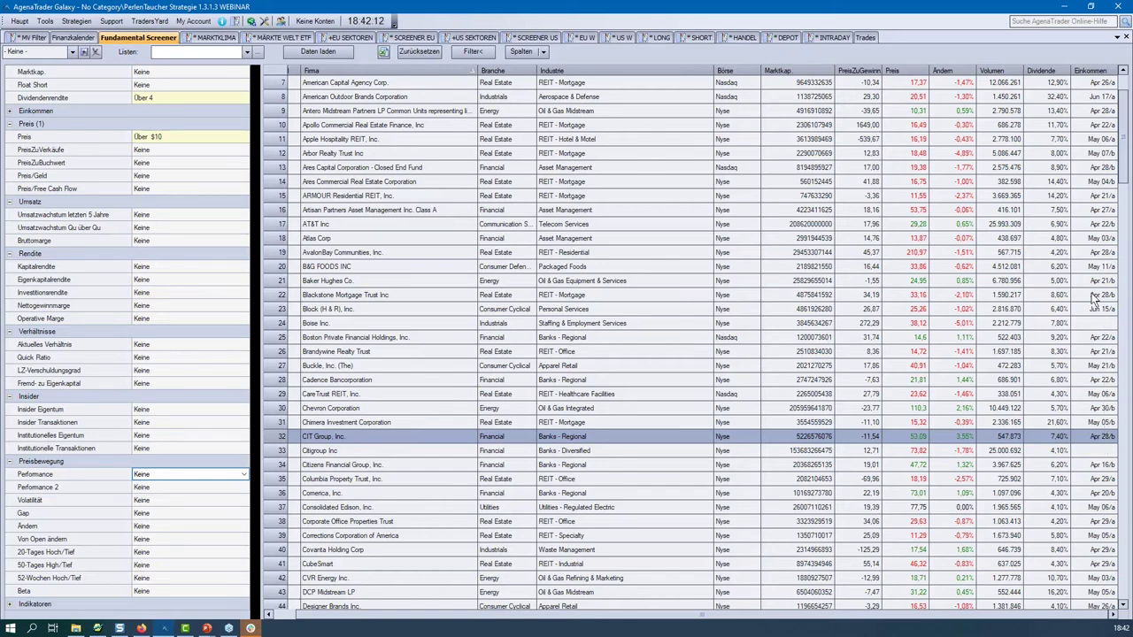
left_click(1096, 99)
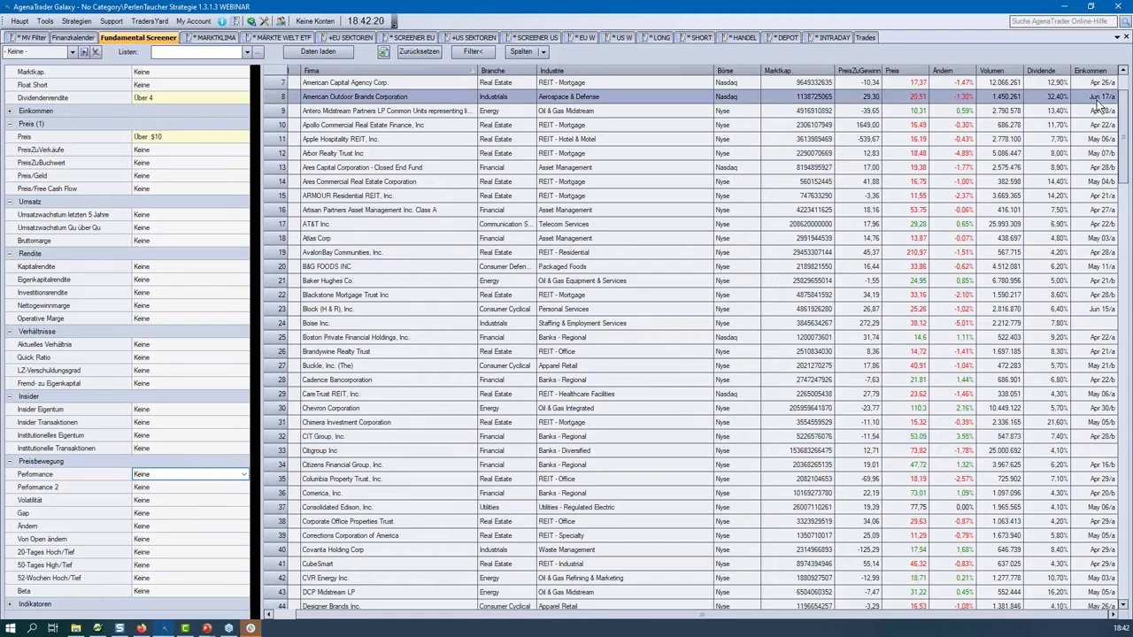
left_click(1102, 299)
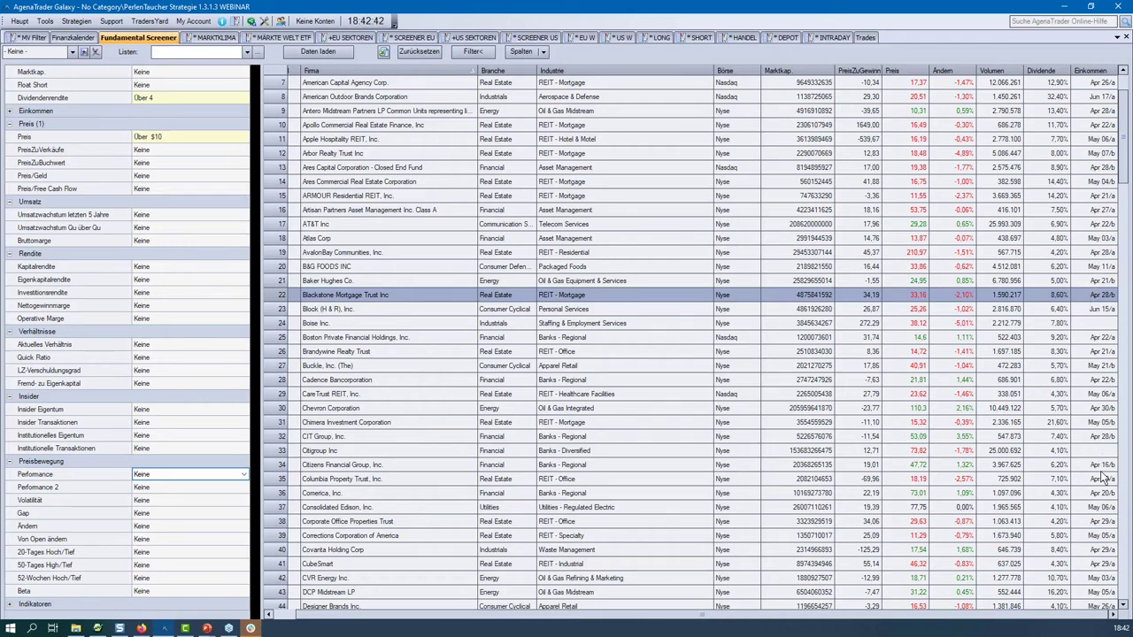
scroll(1103, 497, "down", 3)
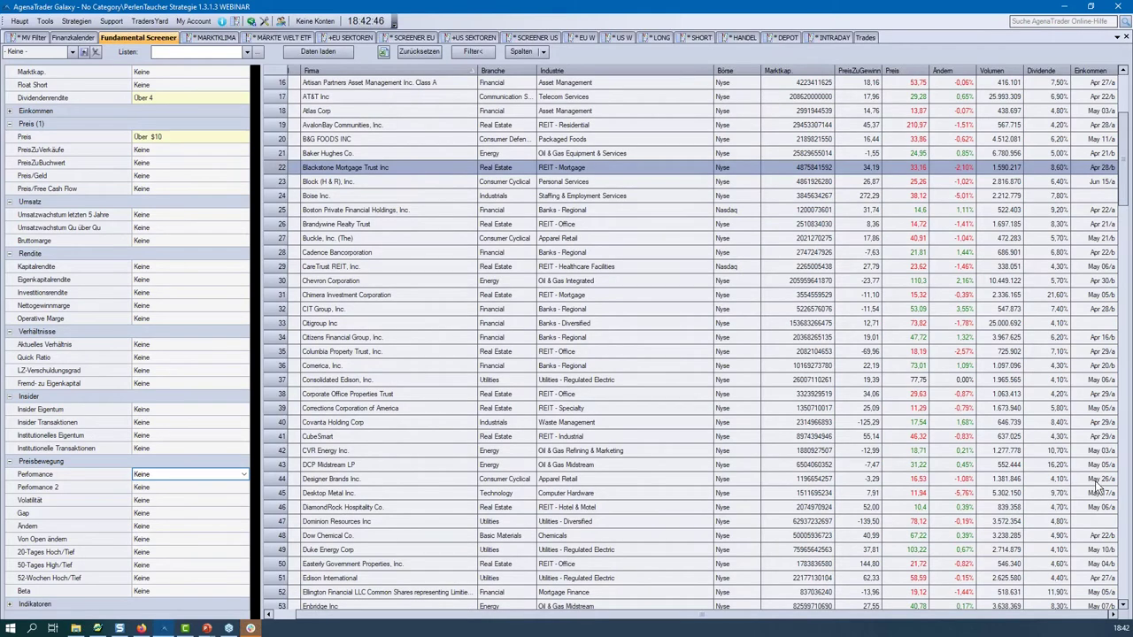
left_click(1095, 483)
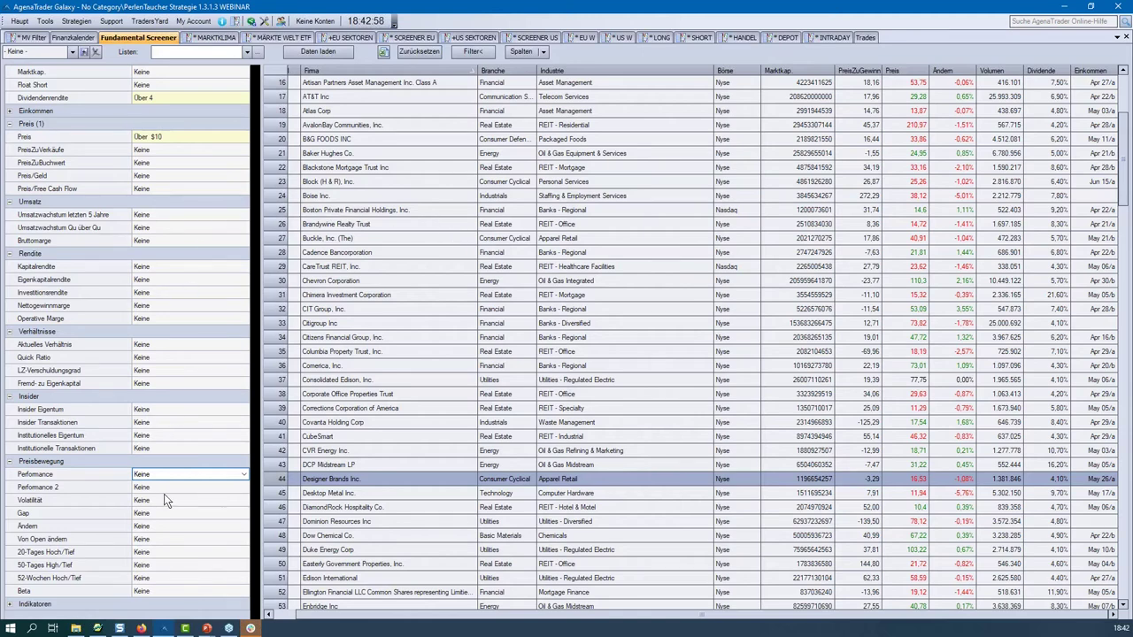
Look over the Performance options and set the Gap filter to Nach oben 4%.
left_click(42, 501)
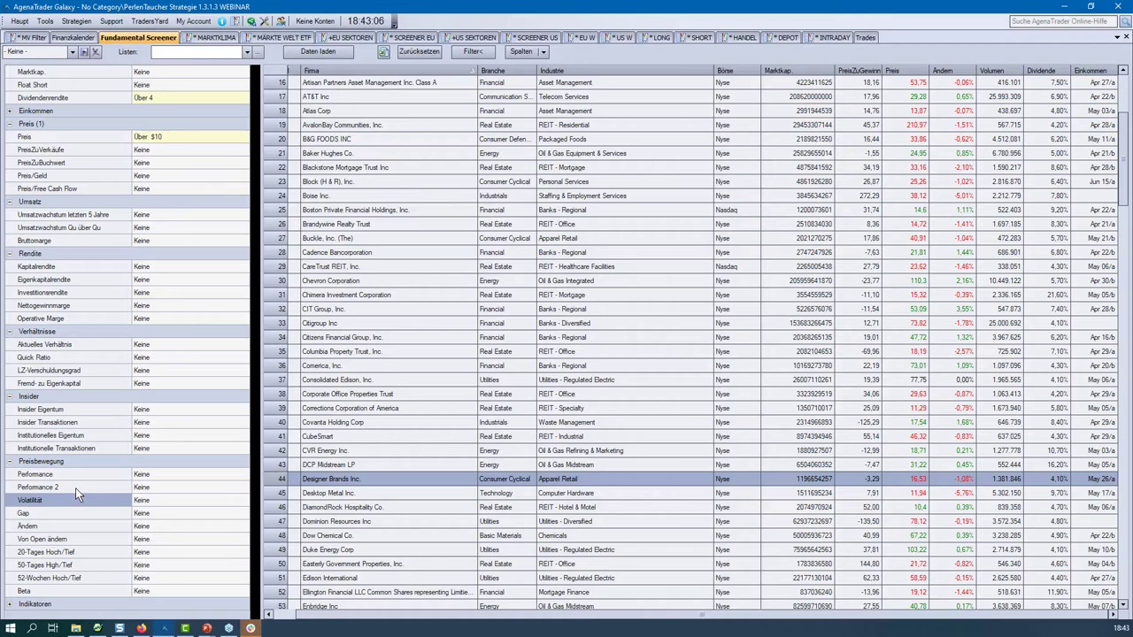
left_click(186, 479)
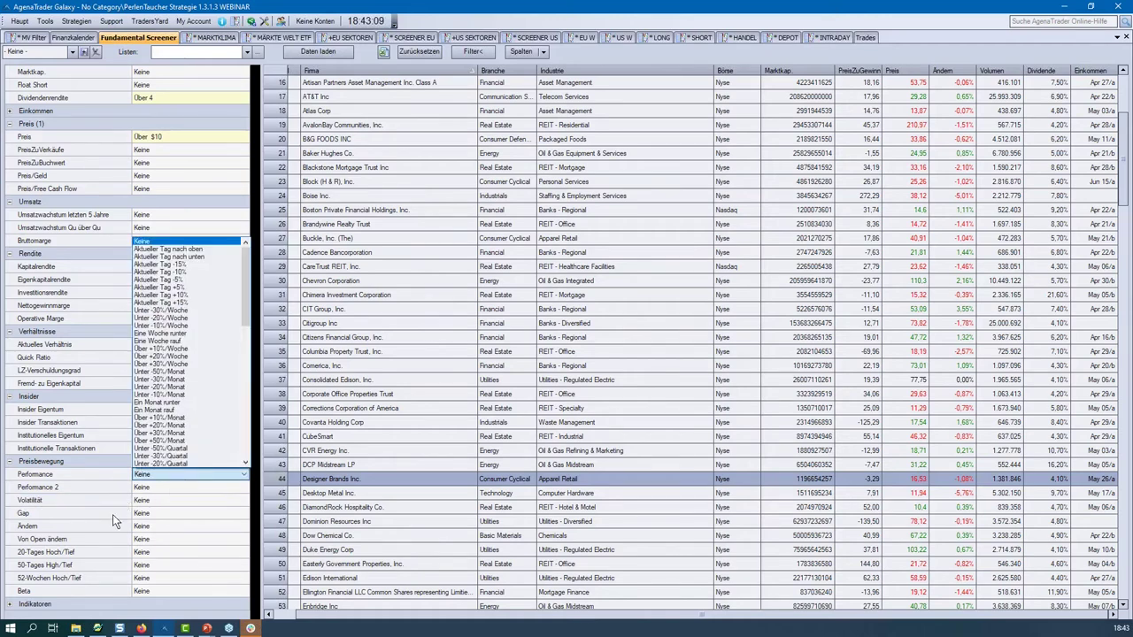
left_click(165, 514)
left_click(165, 514)
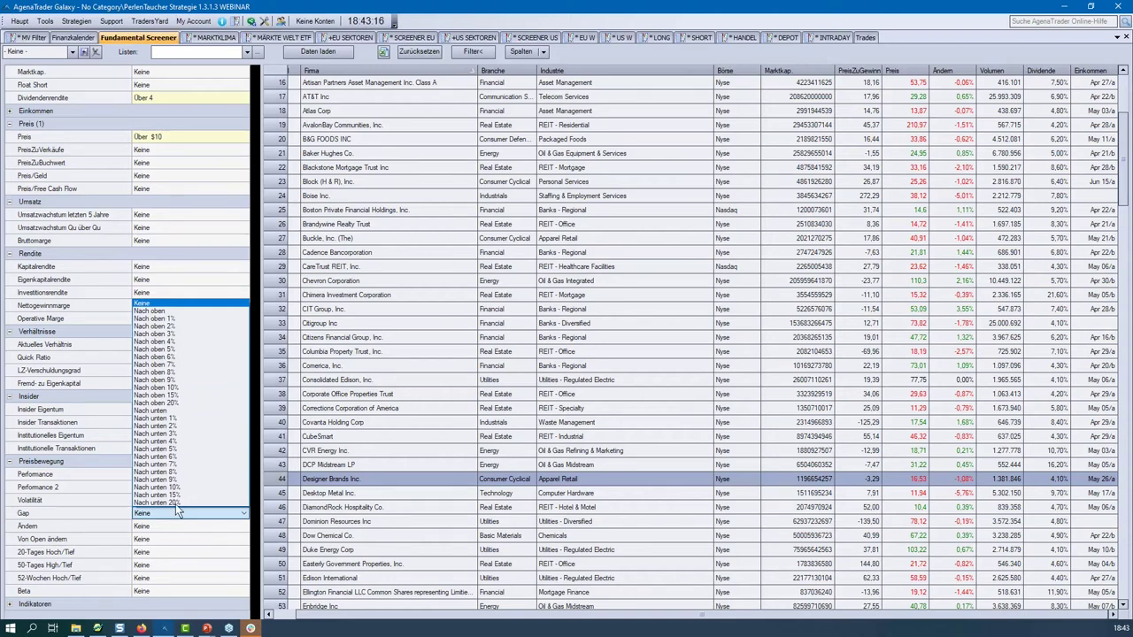
left_click(172, 342)
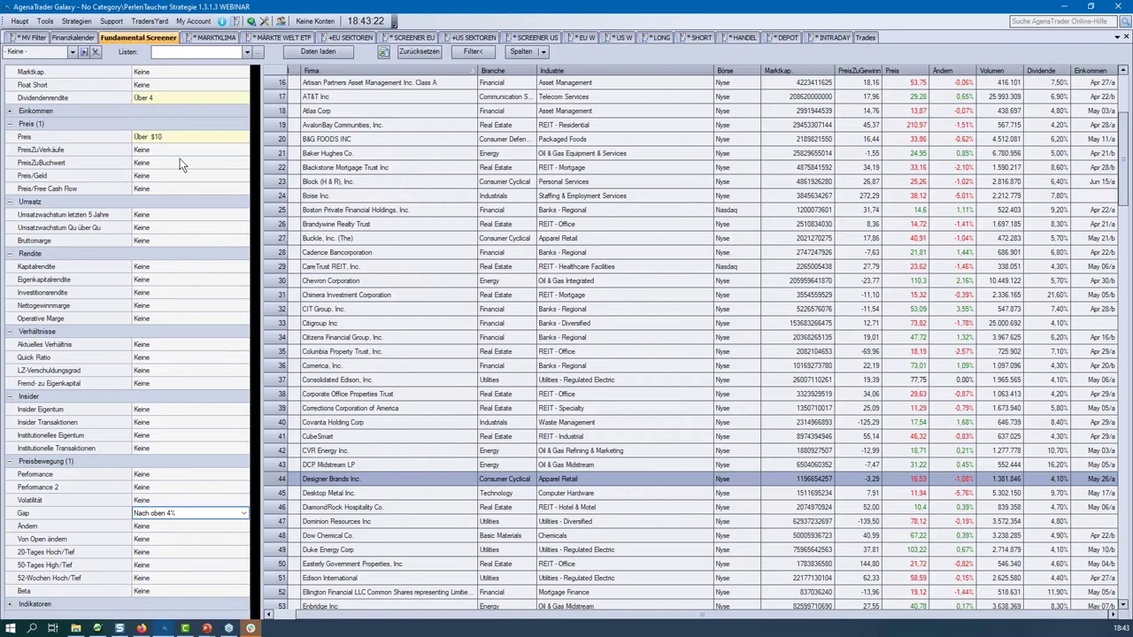
Review the active filters, reset the Gap filter to Keine and reload the screener data.
scroll(180, 159, "up", 3)
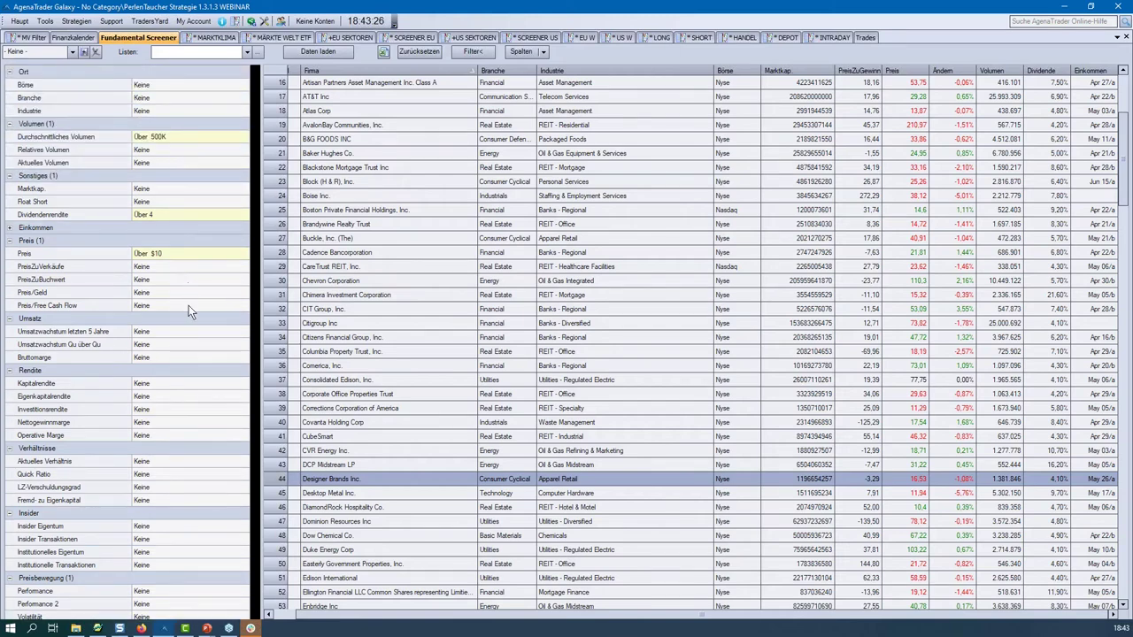
scroll(187, 334, "down", 3)
scroll(187, 334, "up", 1)
left_click(177, 551)
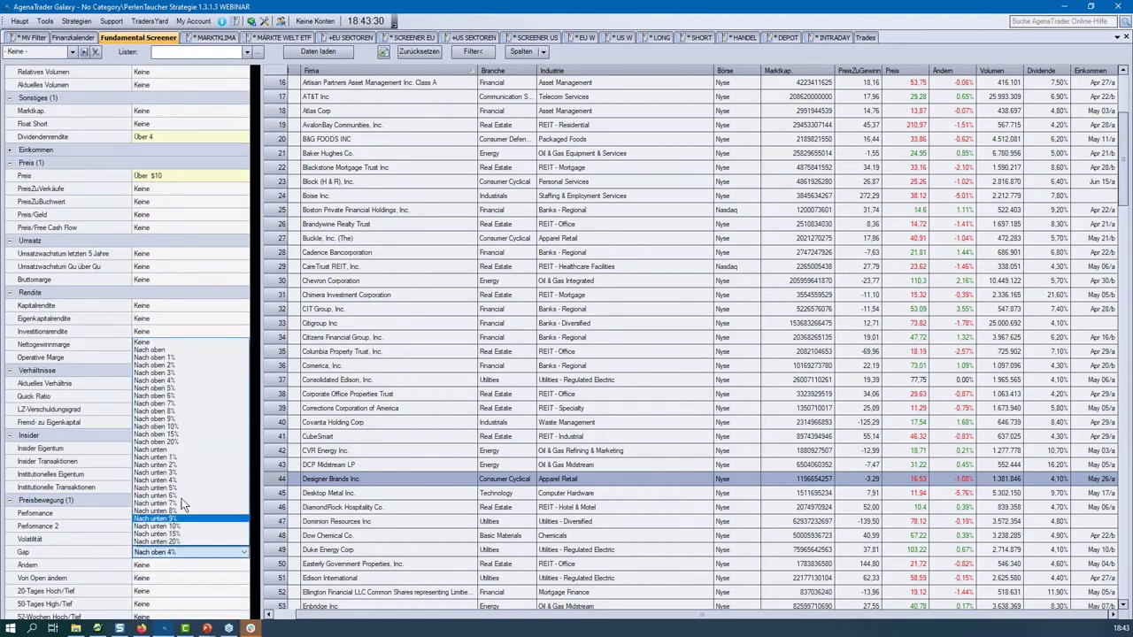
left_click(182, 341)
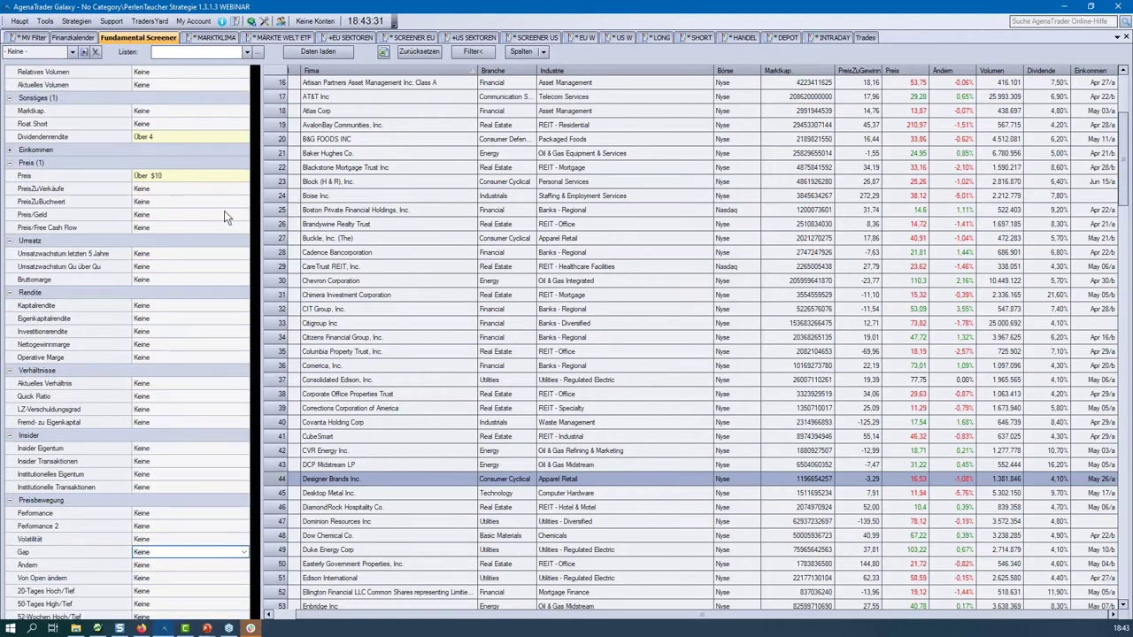
left_click(323, 54)
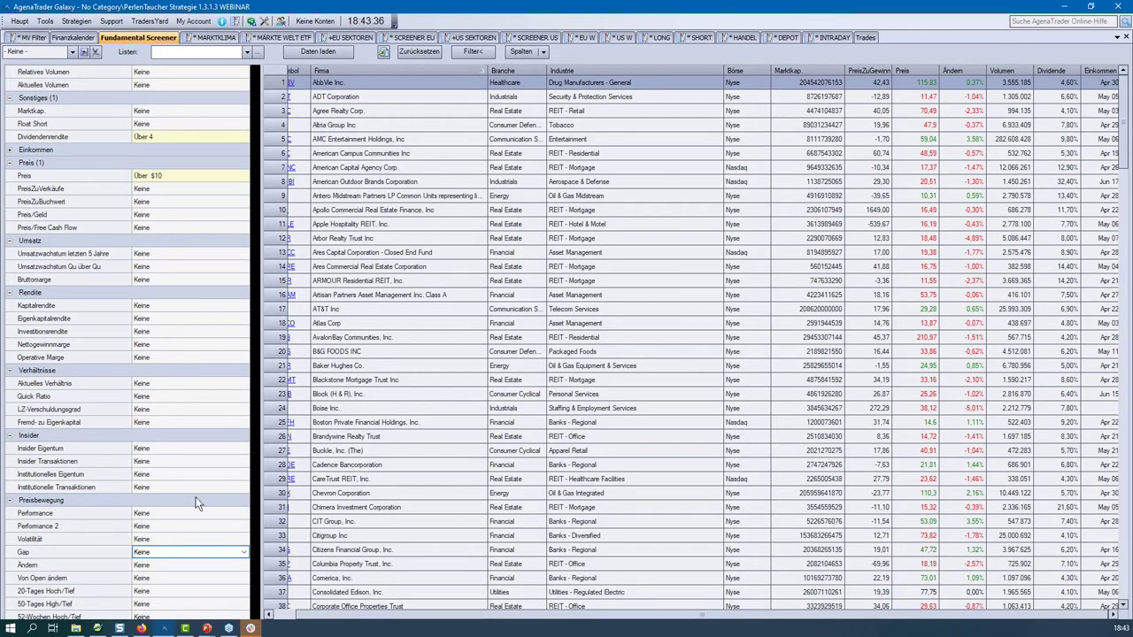
Set the Gap filter to Nach oben 5% and load the matching stocks.
left_click(174, 552)
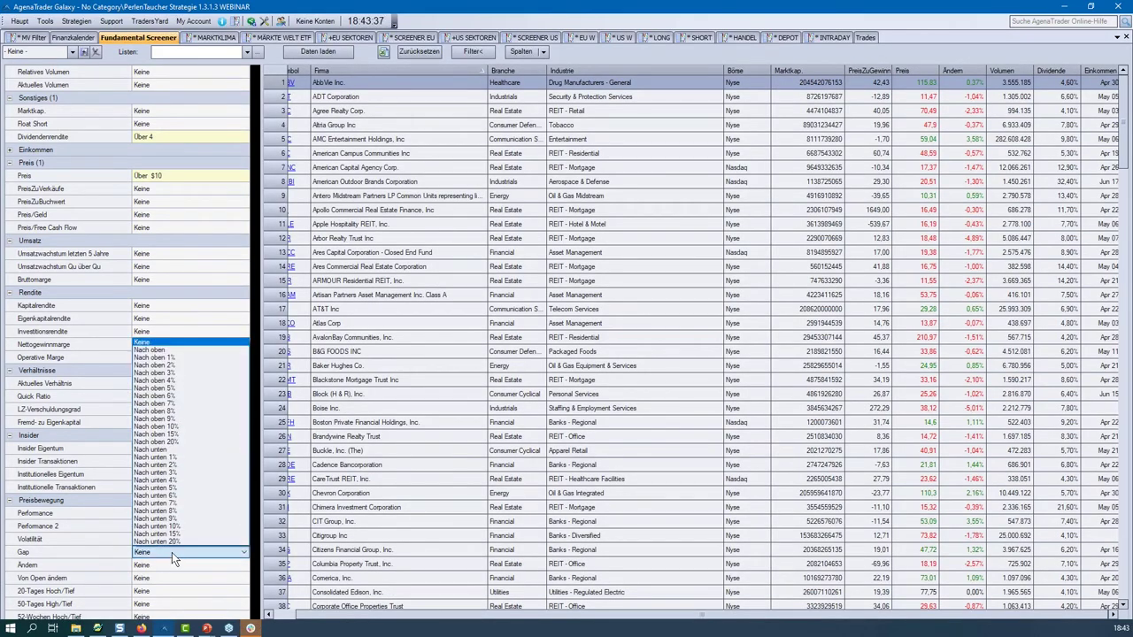
left_click(186, 387)
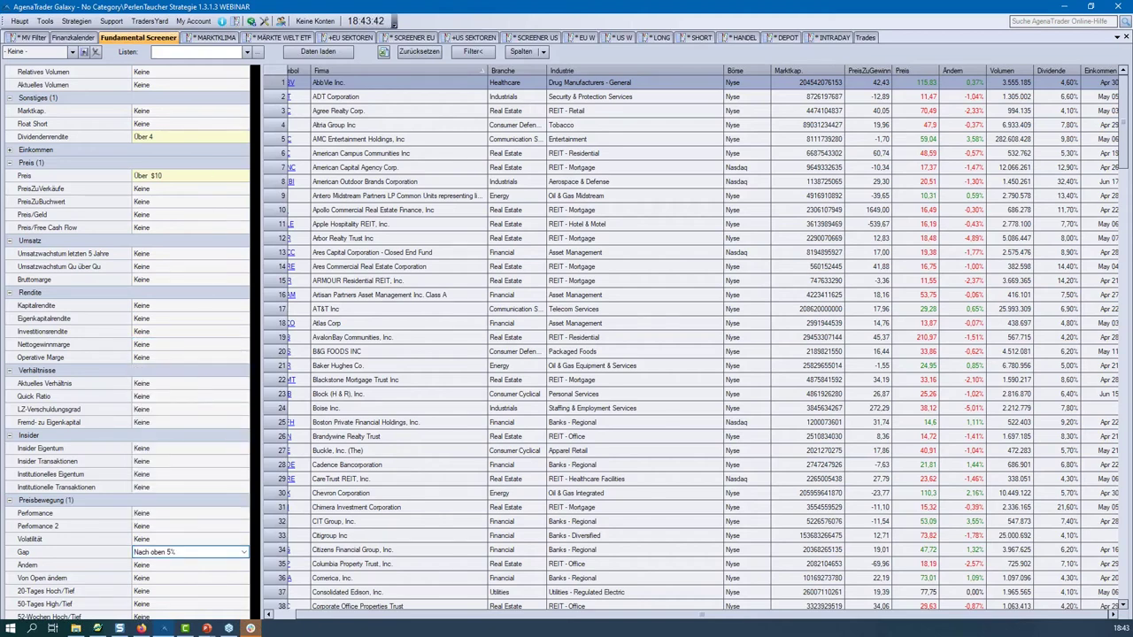
left_click(333, 52)
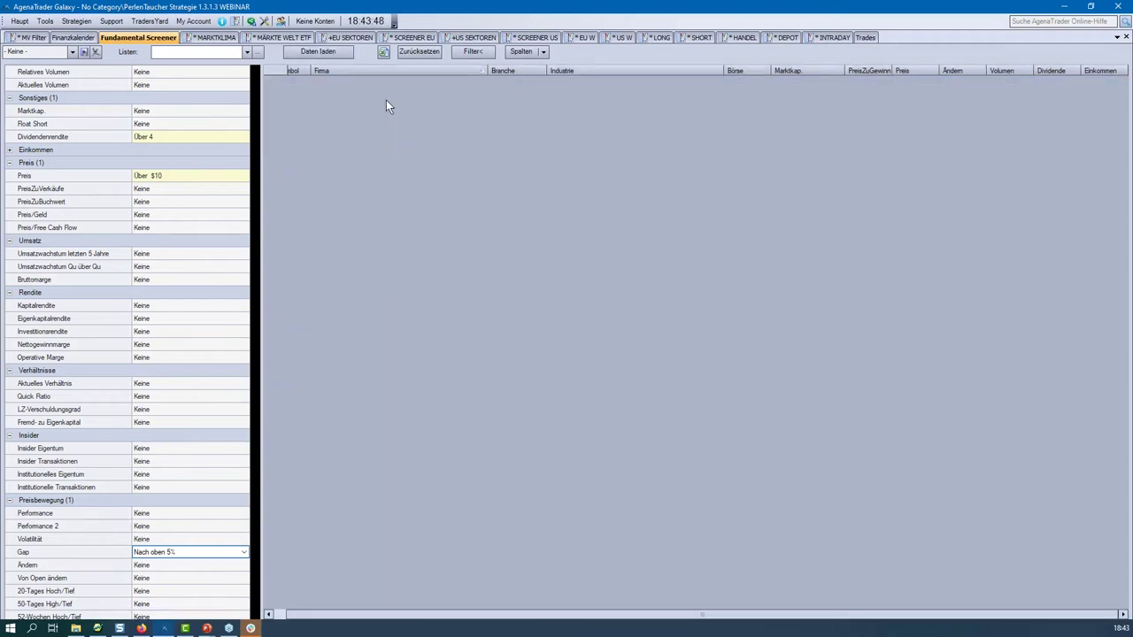
Set the Gap filter under Preisbewegung to Nach oben 3%.
left_click(220, 553)
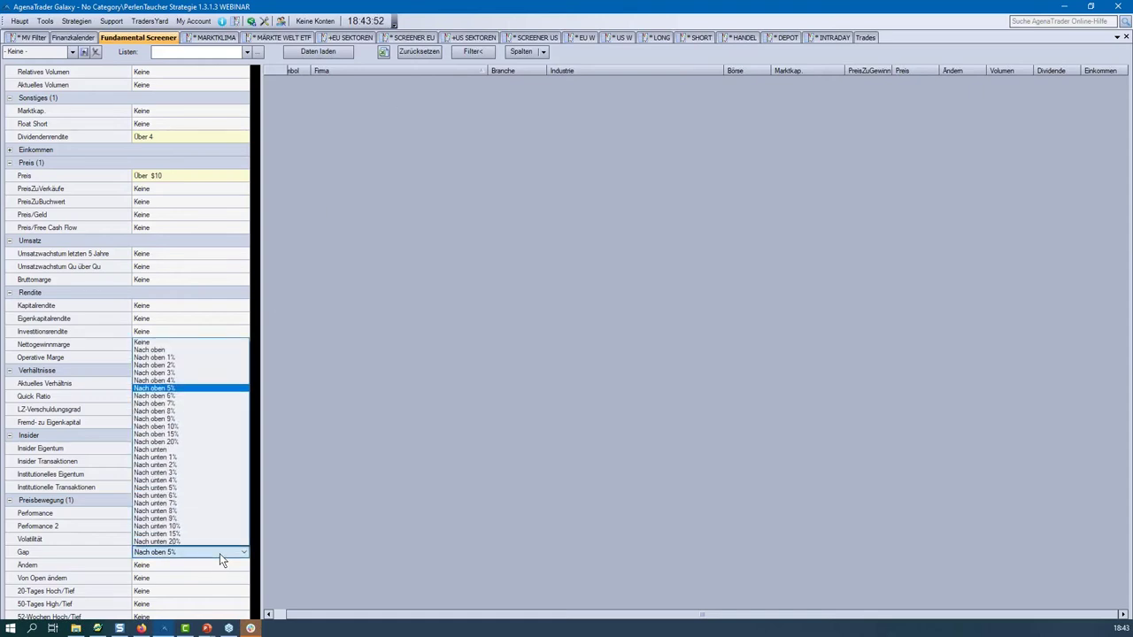
left_click(187, 375)
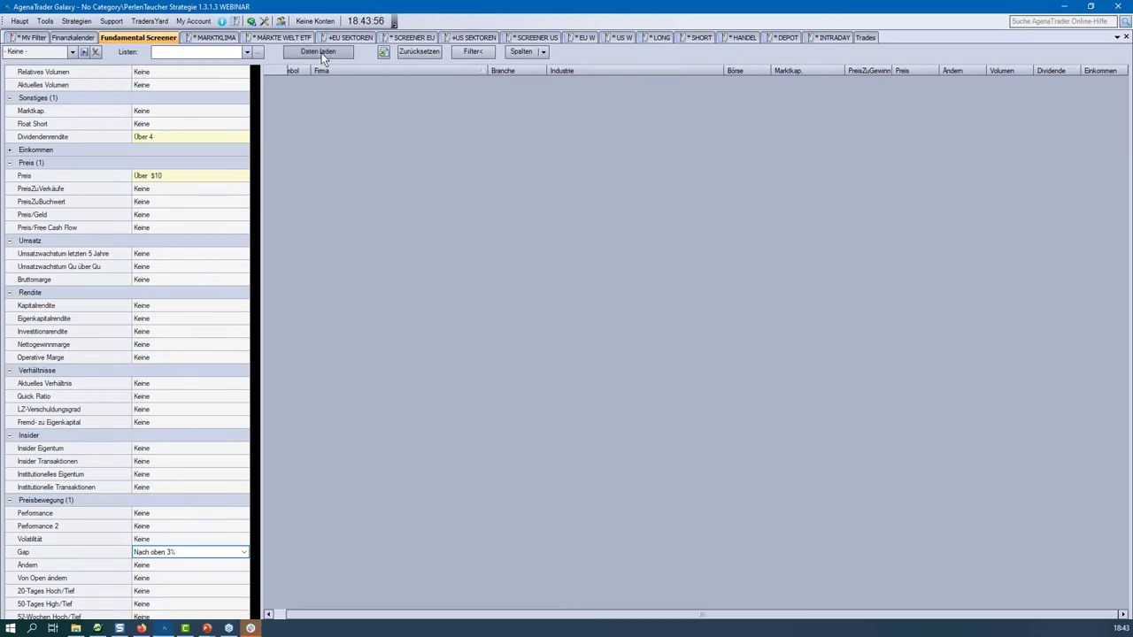
Examine the available Volatilität filter options and leave the list without choosing one.
left_click(200, 544)
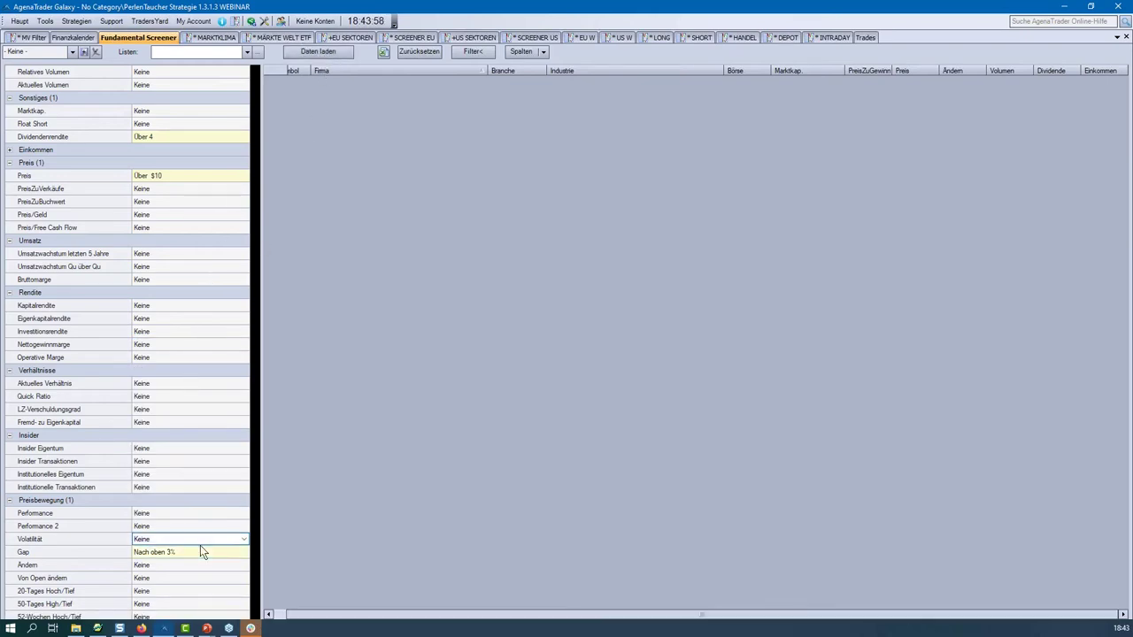
left_click(200, 543)
scroll(201, 542, "down", 1)
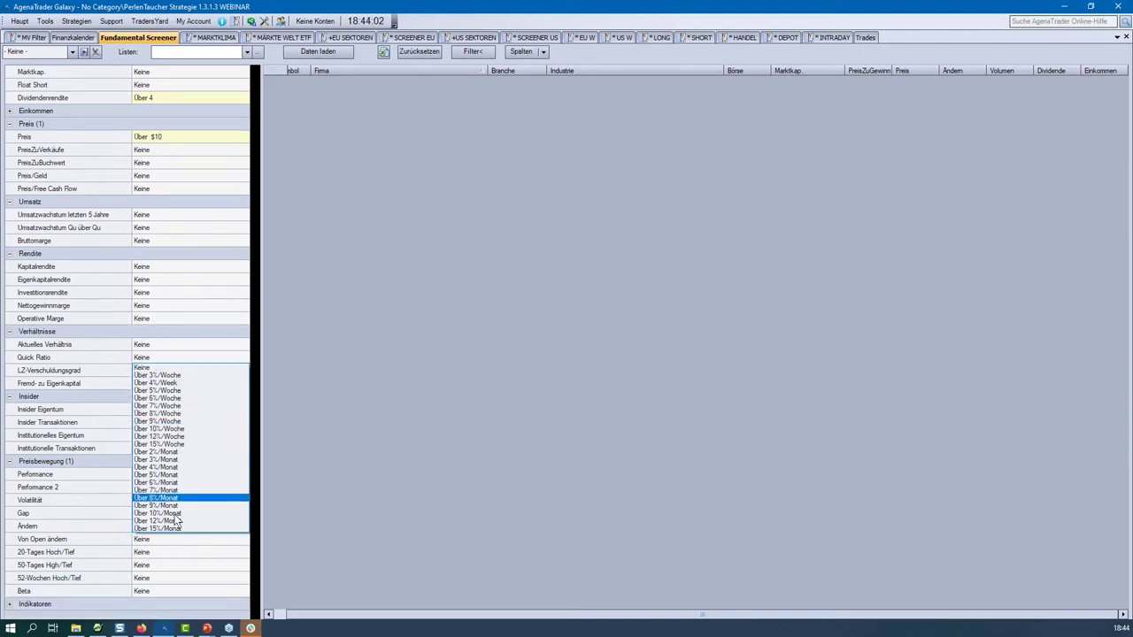
left_click(178, 565)
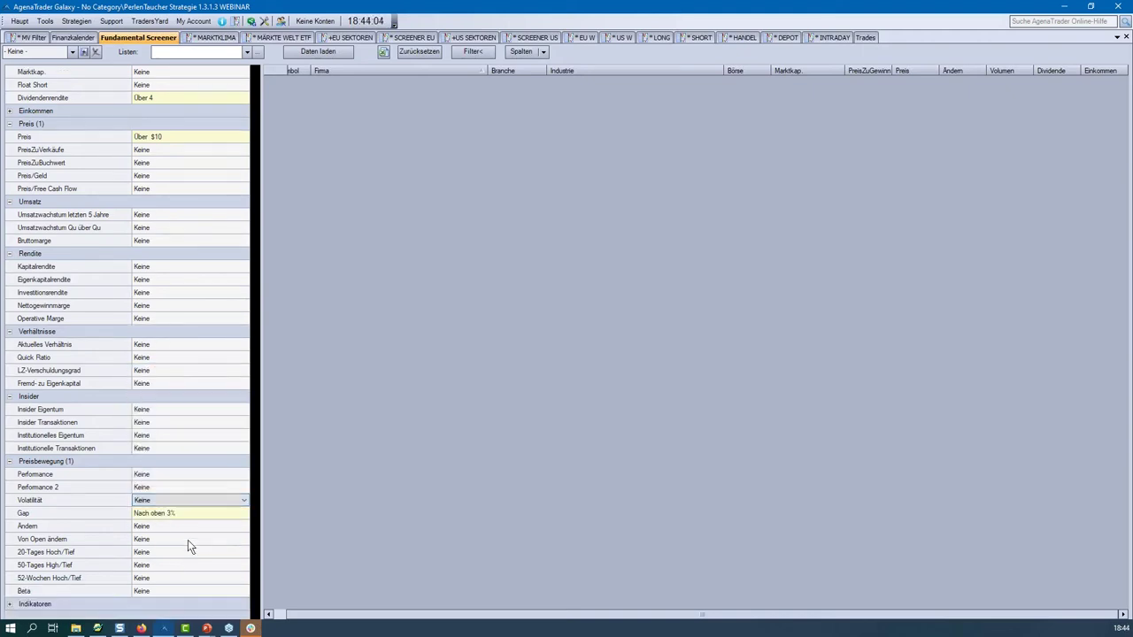
Reset the Gap filter to Keine, reload the matching stocks and save the filter settings as template TEST1.
left_click(204, 514)
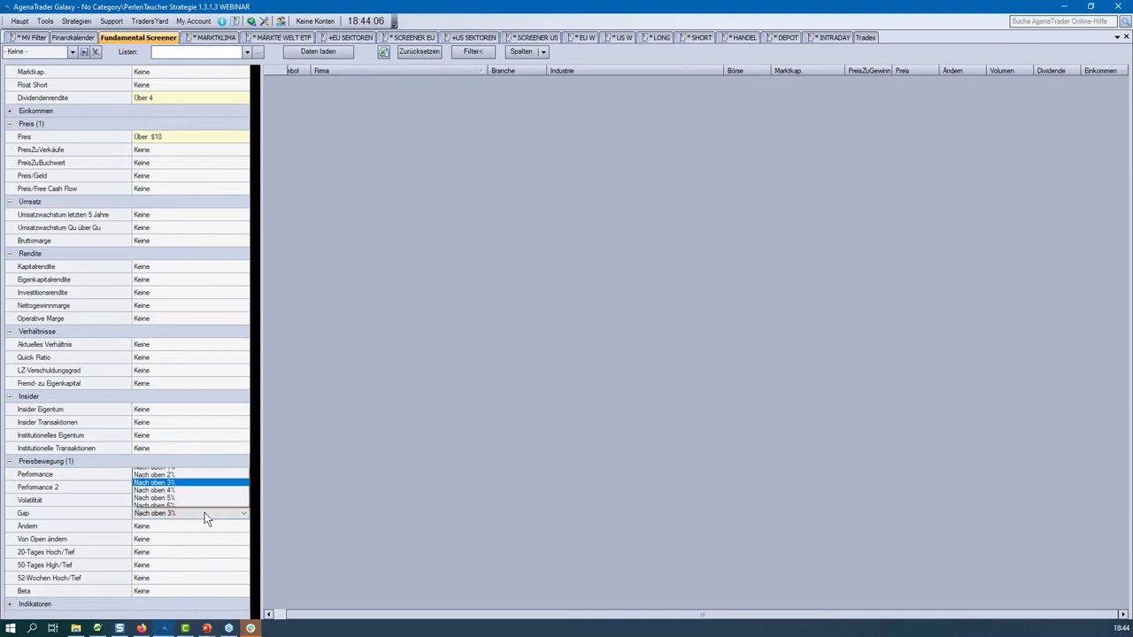
left_click(181, 306)
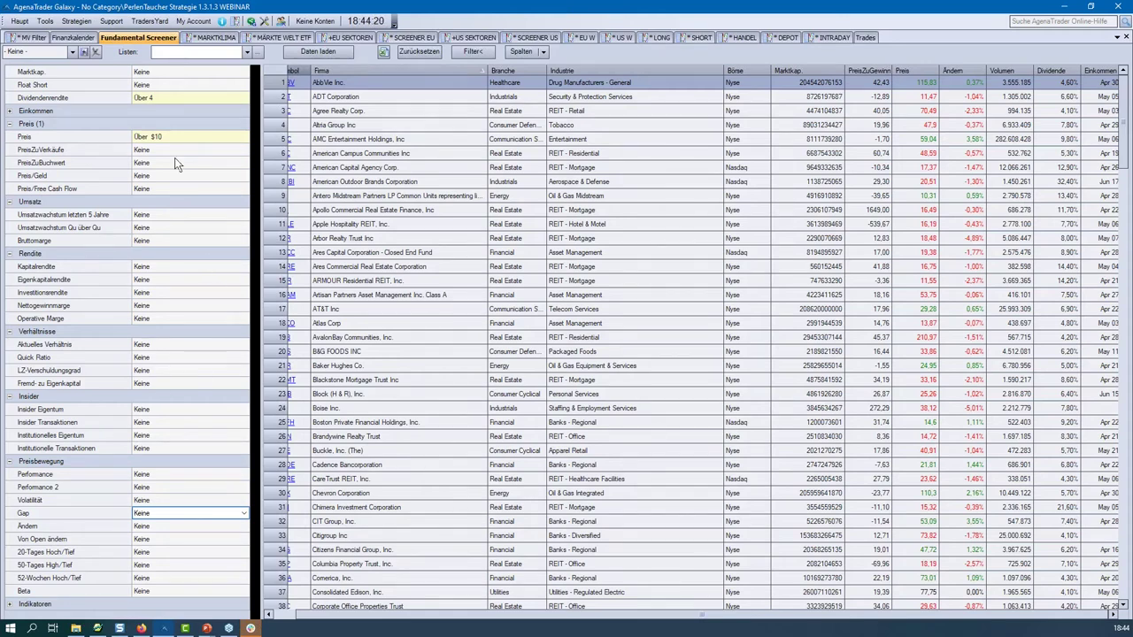
left_click(45, 54)
type("TEST1")
Switch the filter template to PT DIVIDENDEN, return to the saved TEST1 template and reload its data.
left_click(71, 53)
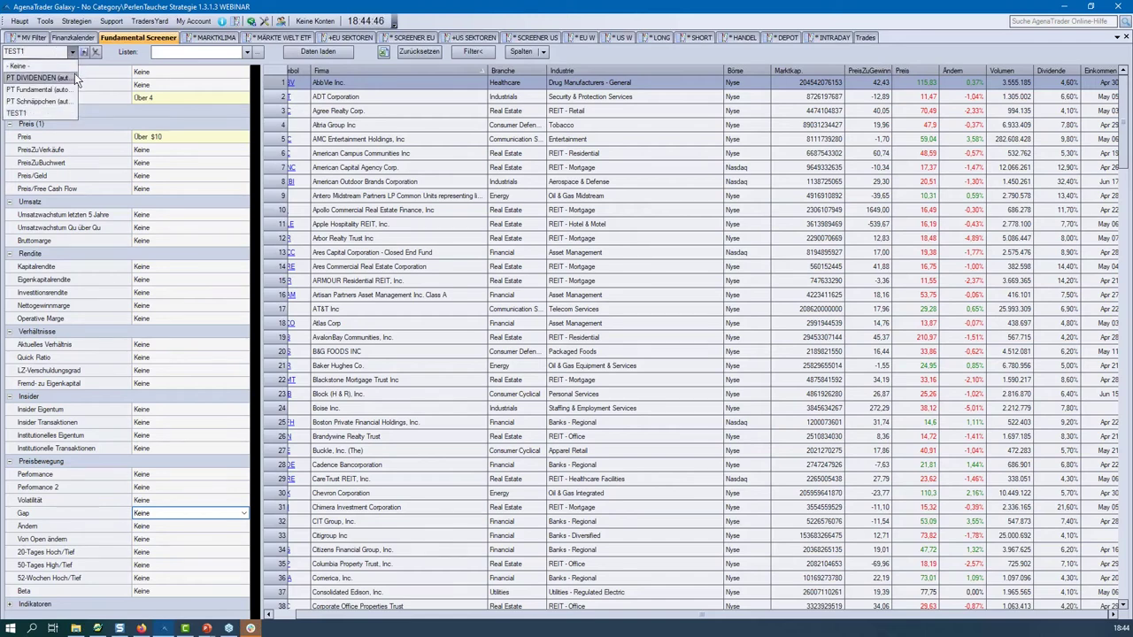
left_click(75, 81)
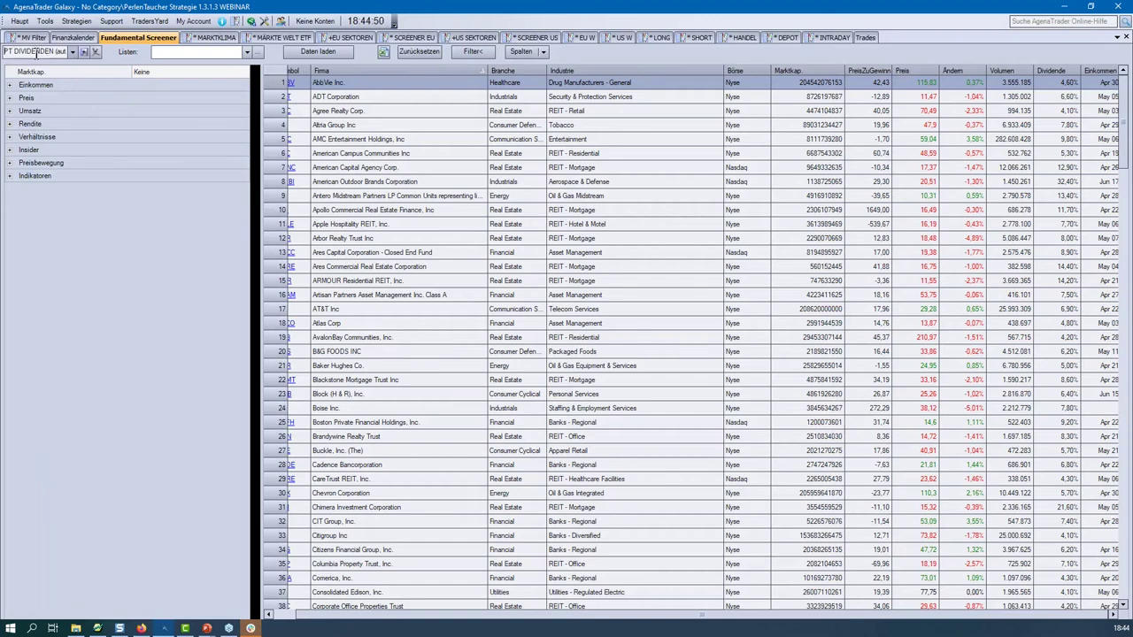
left_click(73, 51)
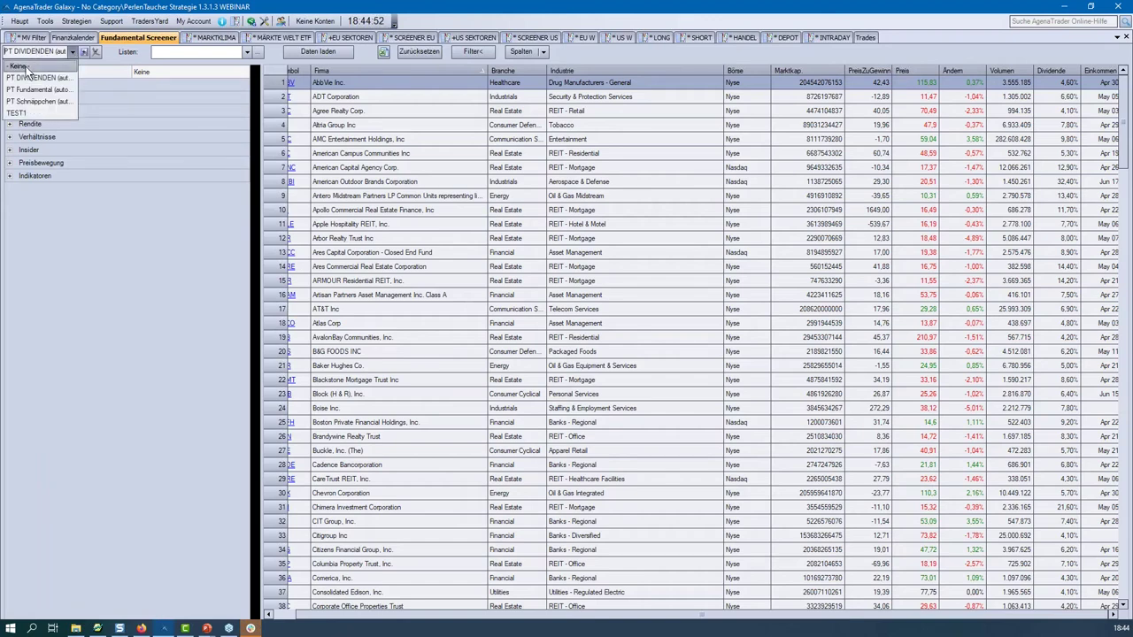
left_click(27, 112)
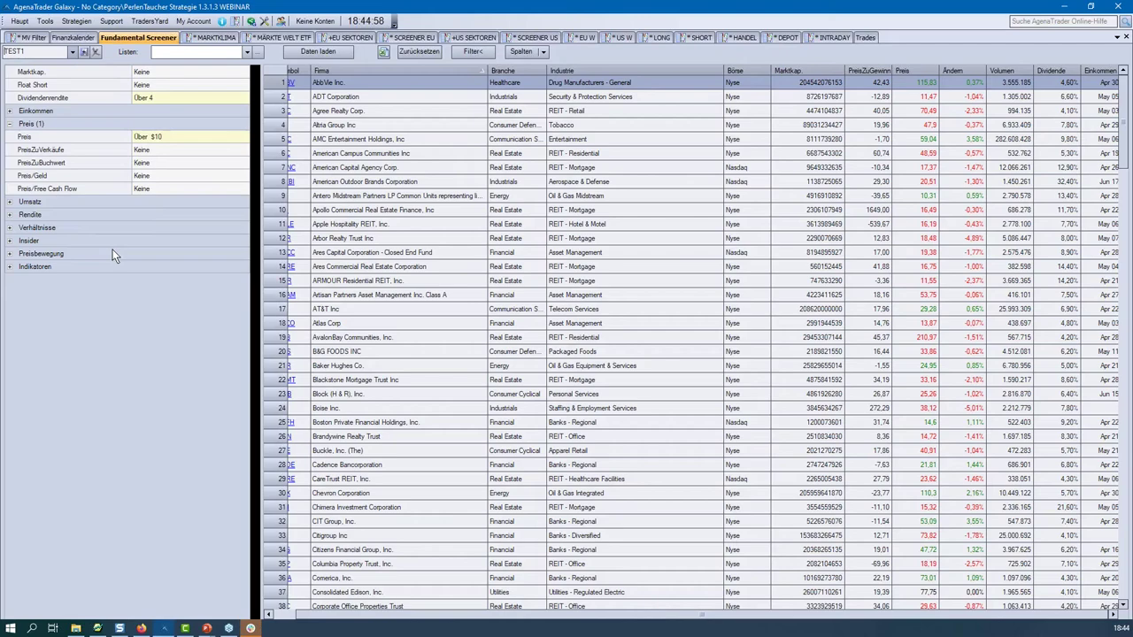
left_click(324, 51)
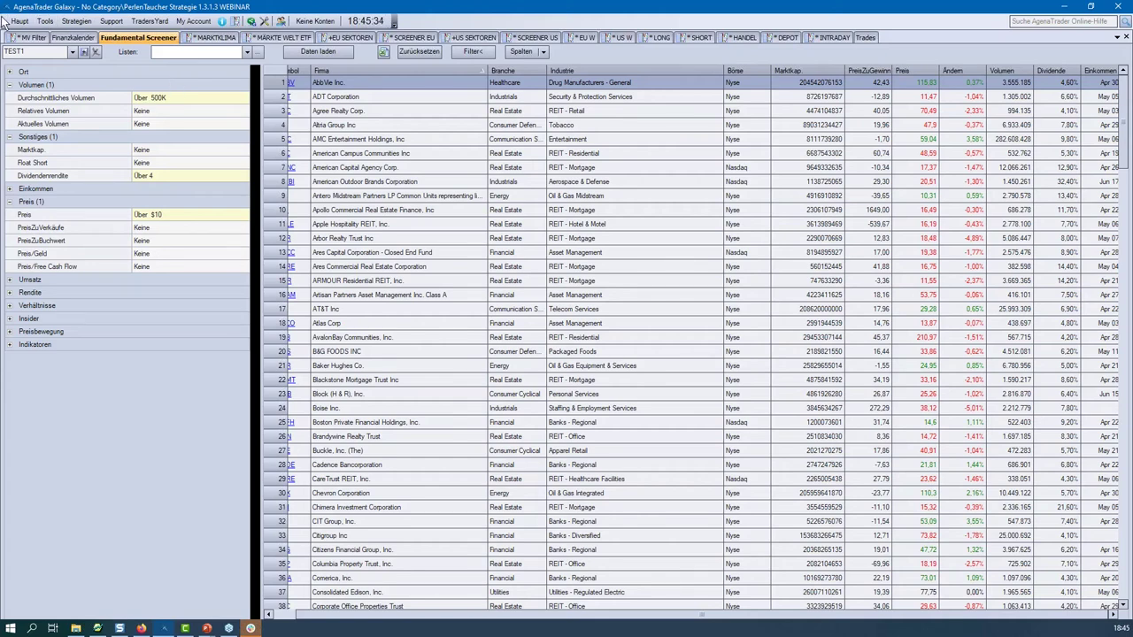
Restrict the screener to the Dow30 instrument list and load the matching stocks.
left_click(247, 53)
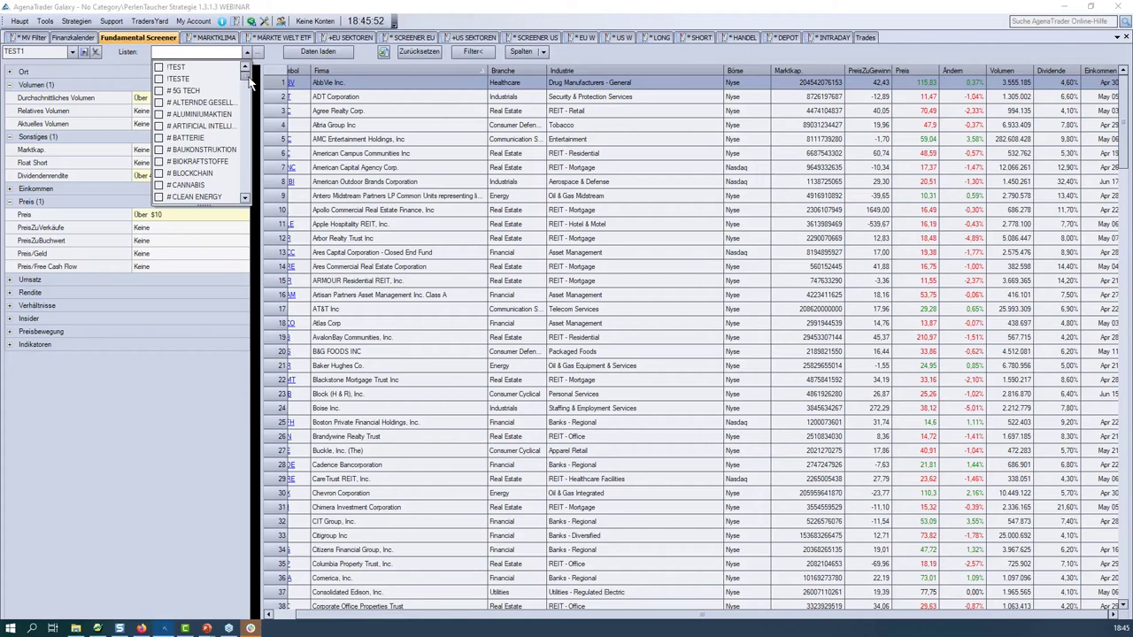
scroll(247, 82, "down", 2)
left_click_drag(247, 81, 246, 174)
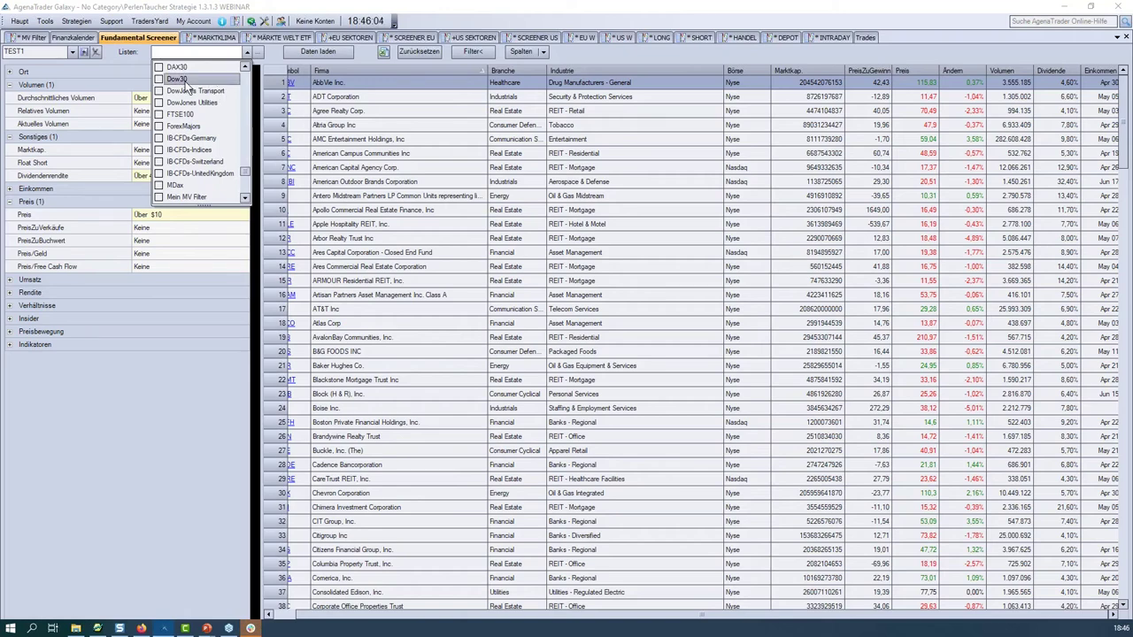
left_click(160, 81)
left_click(319, 52)
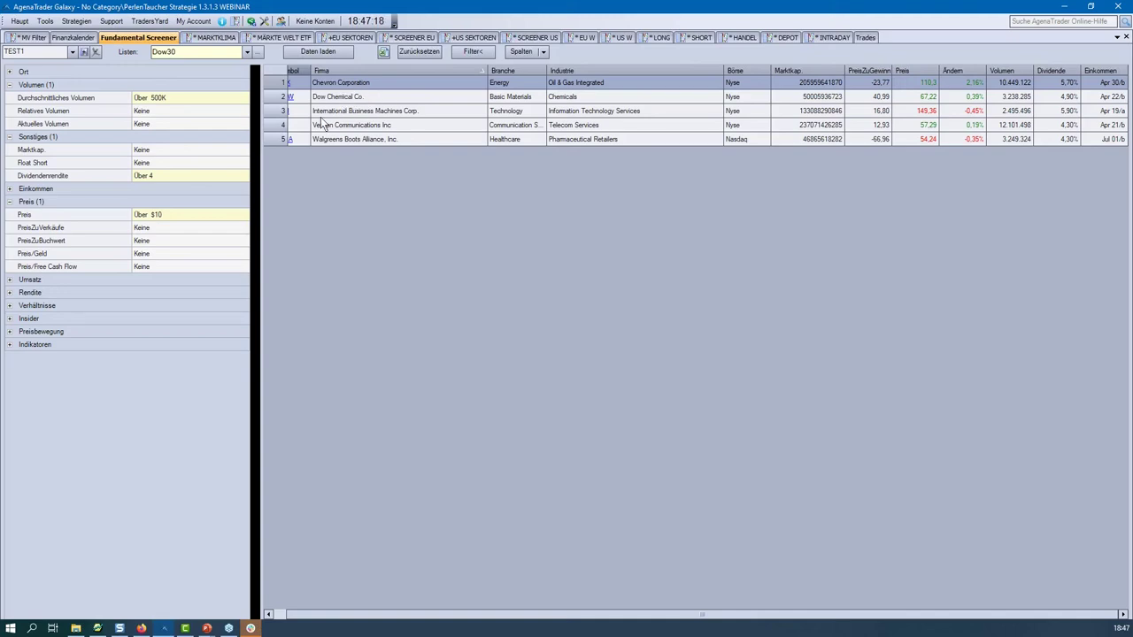
Open the linked chart creation dialog for Chevron Corporation from the screener results.
left_click(338, 98)
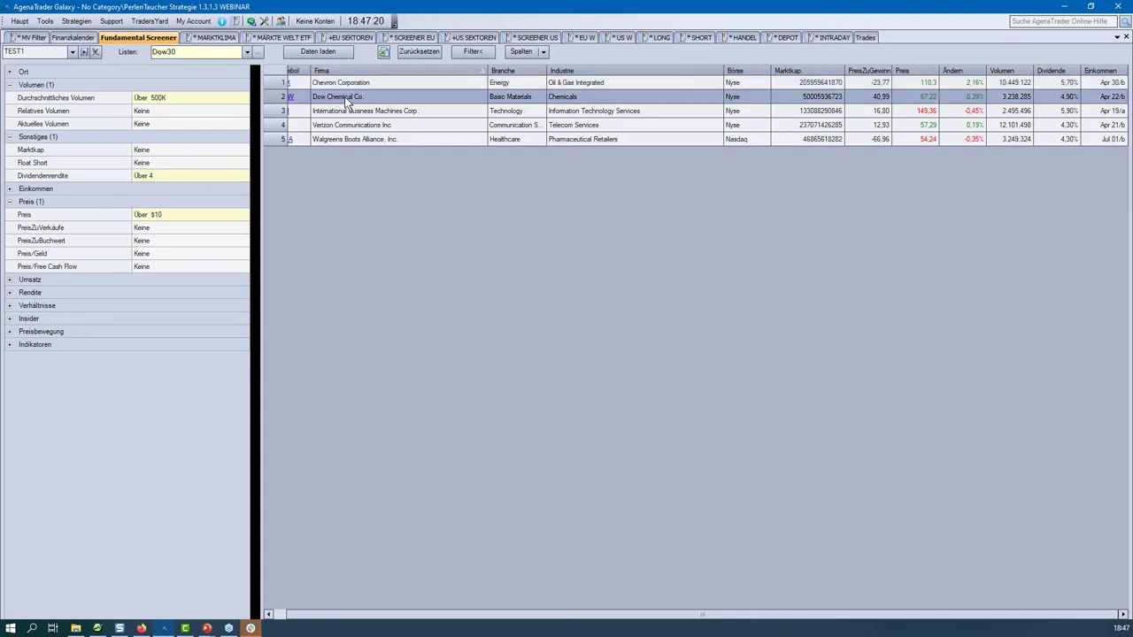
right_click(352, 99)
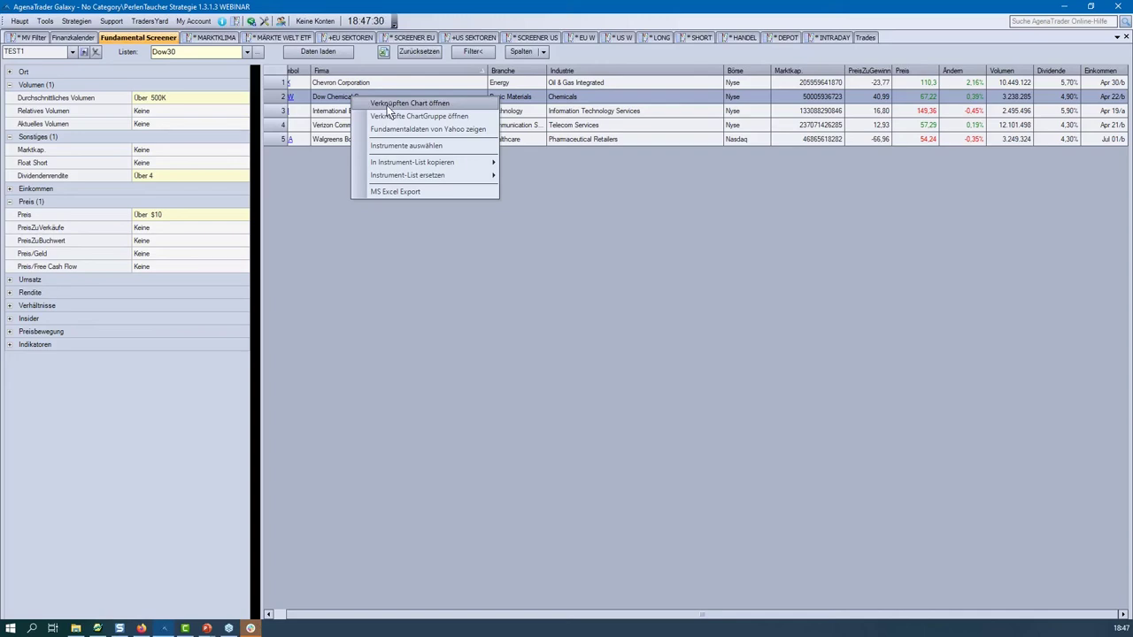
left_click(356, 80)
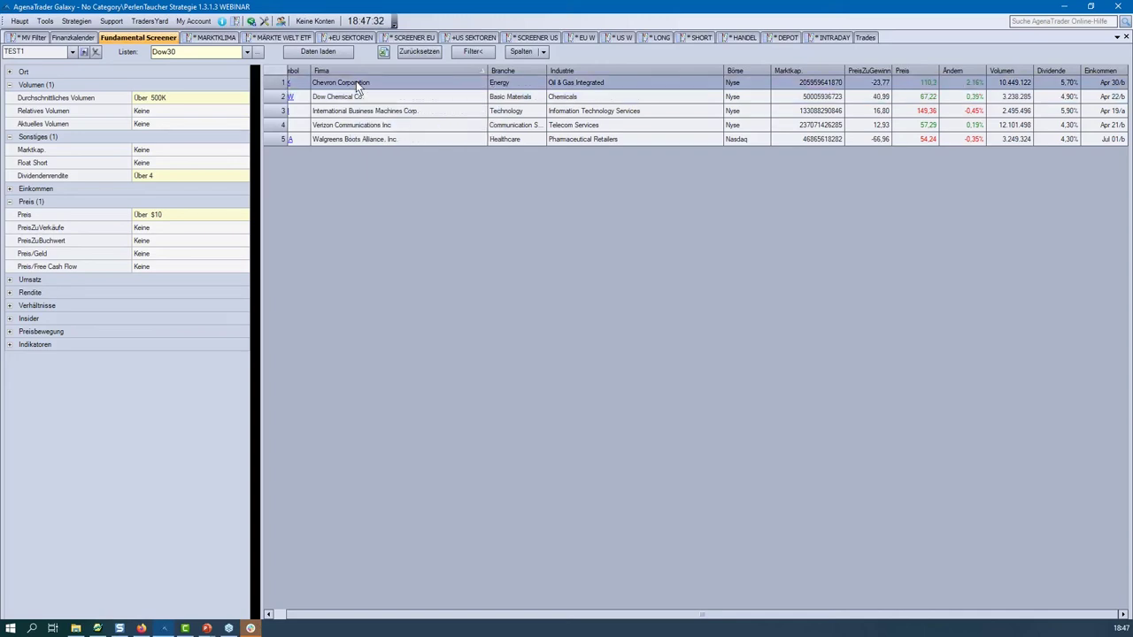
right_click(356, 80)
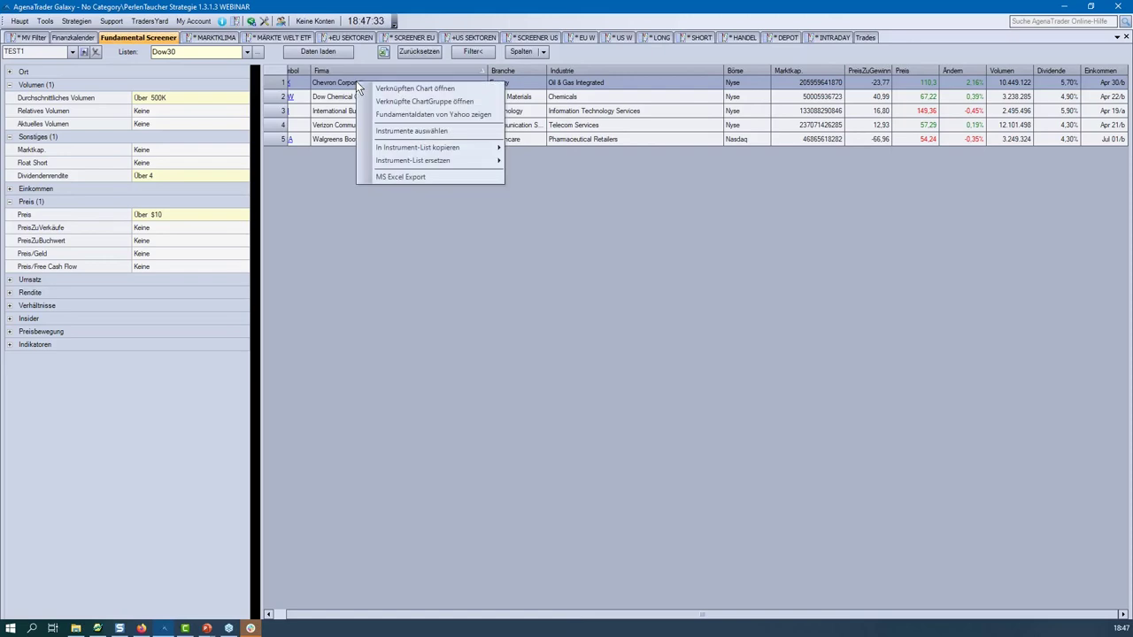
left_click(440, 90)
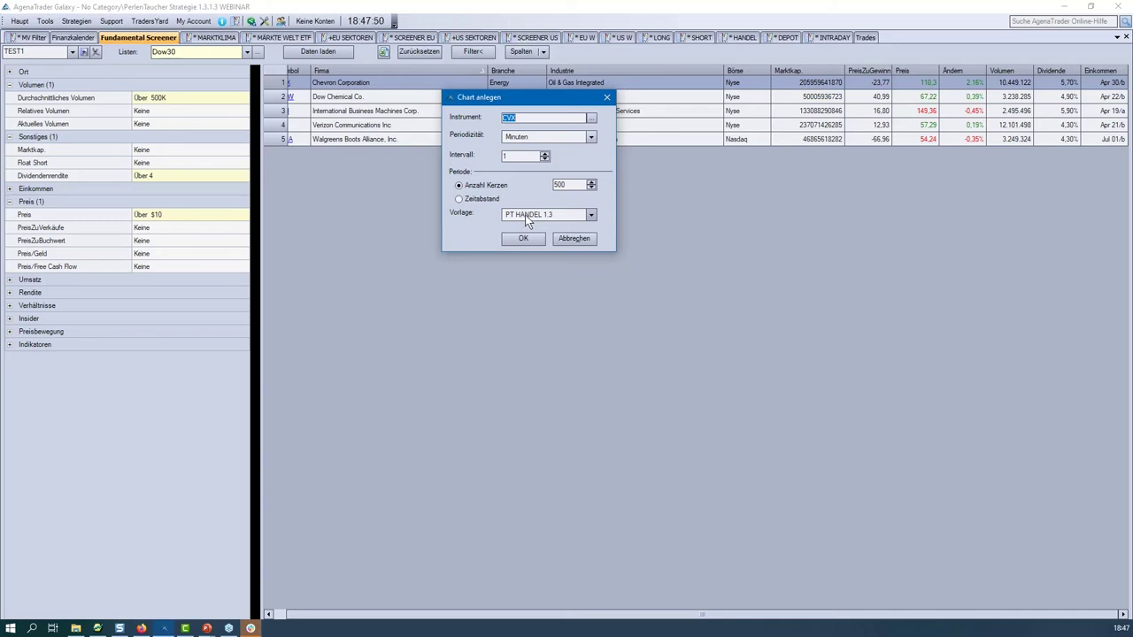
Set the chart's Periodizität to Tage, keep the PT HANDEL 1.3 template and create the CVX chart.
left_click(592, 215)
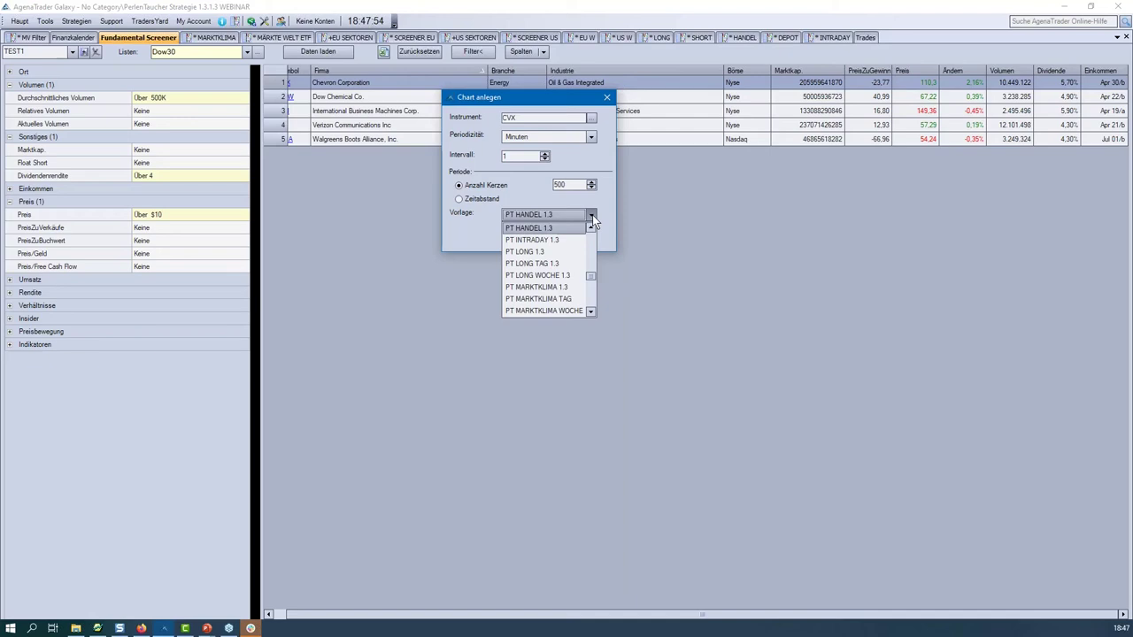
left_click(593, 215)
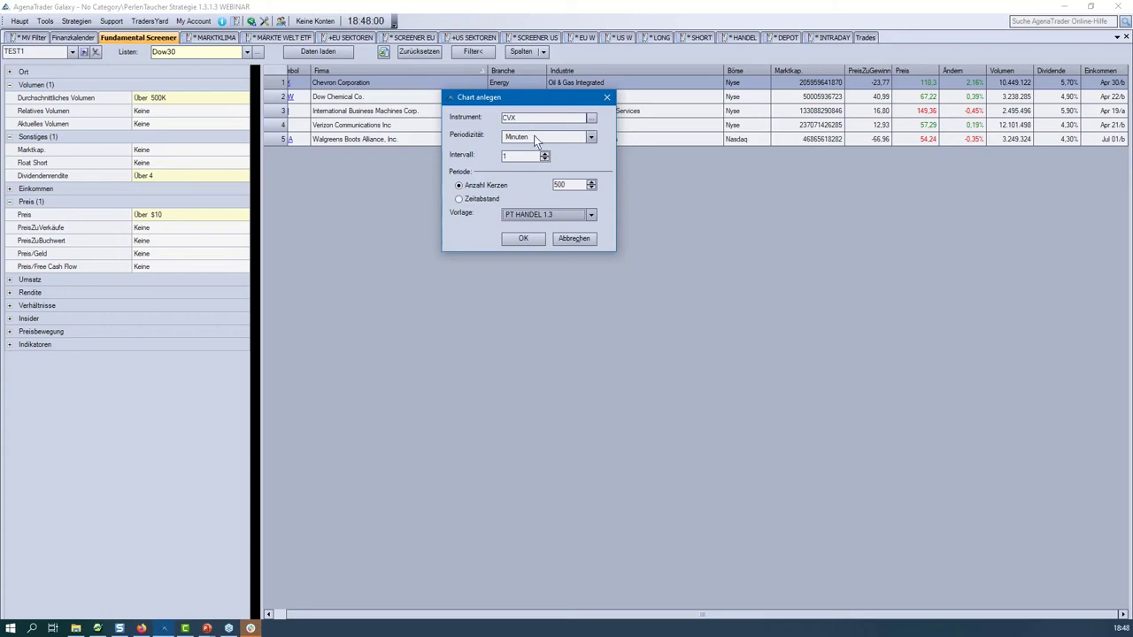
left_click(554, 137)
left_click(535, 174)
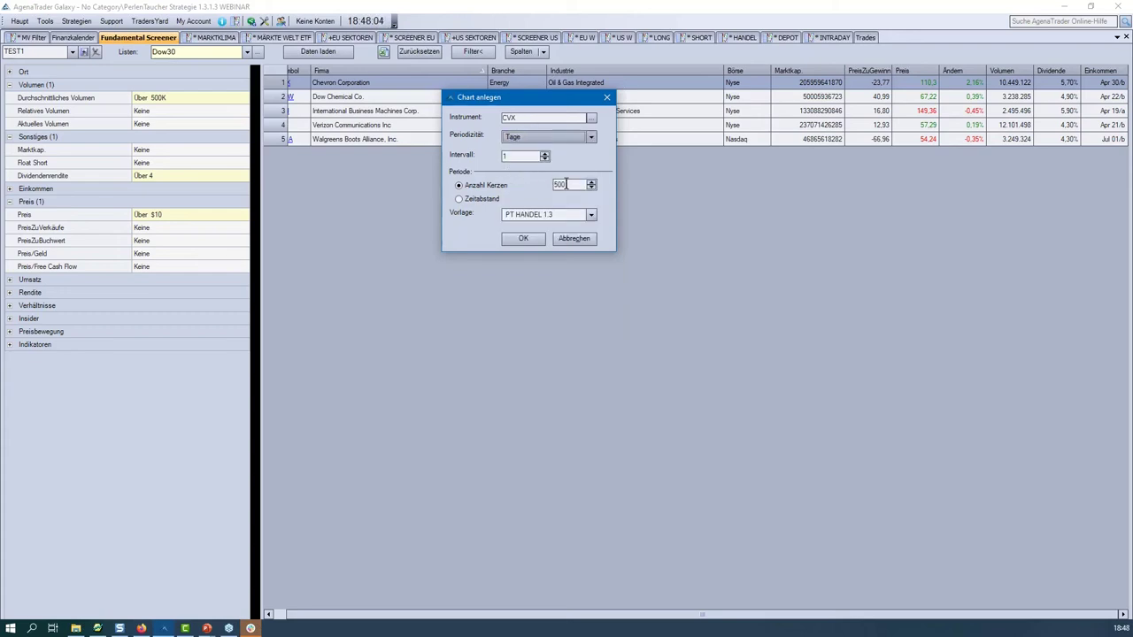
left_click(524, 239)
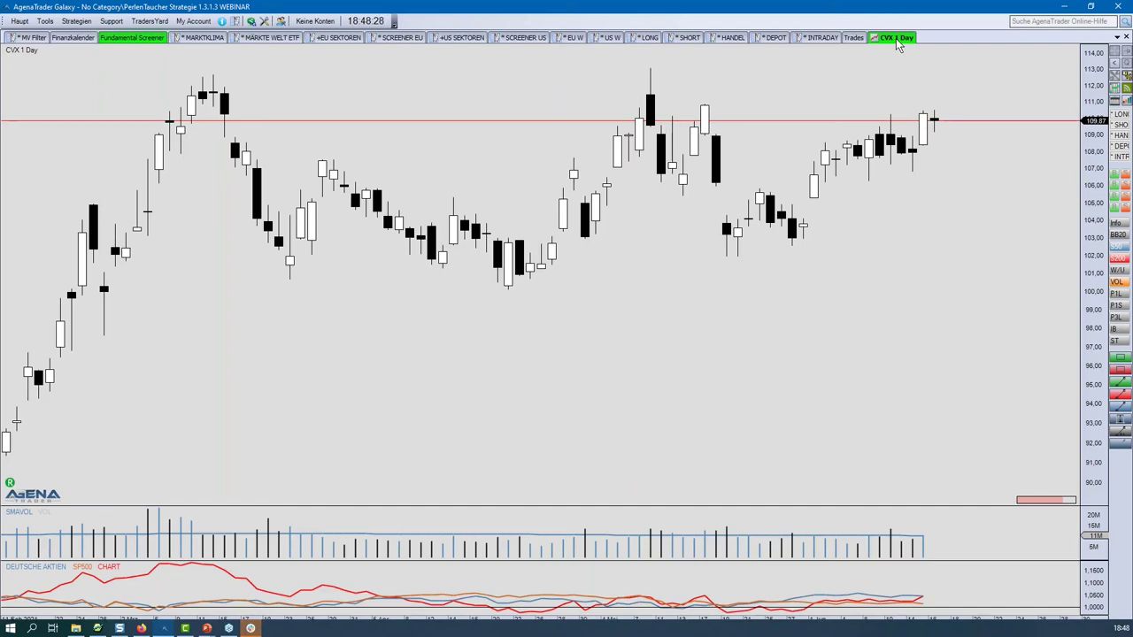
Dock the Fundamental Screener to the left of the CVX chart and narrow it to about a quarter of the window width.
mouse_move(879, 43)
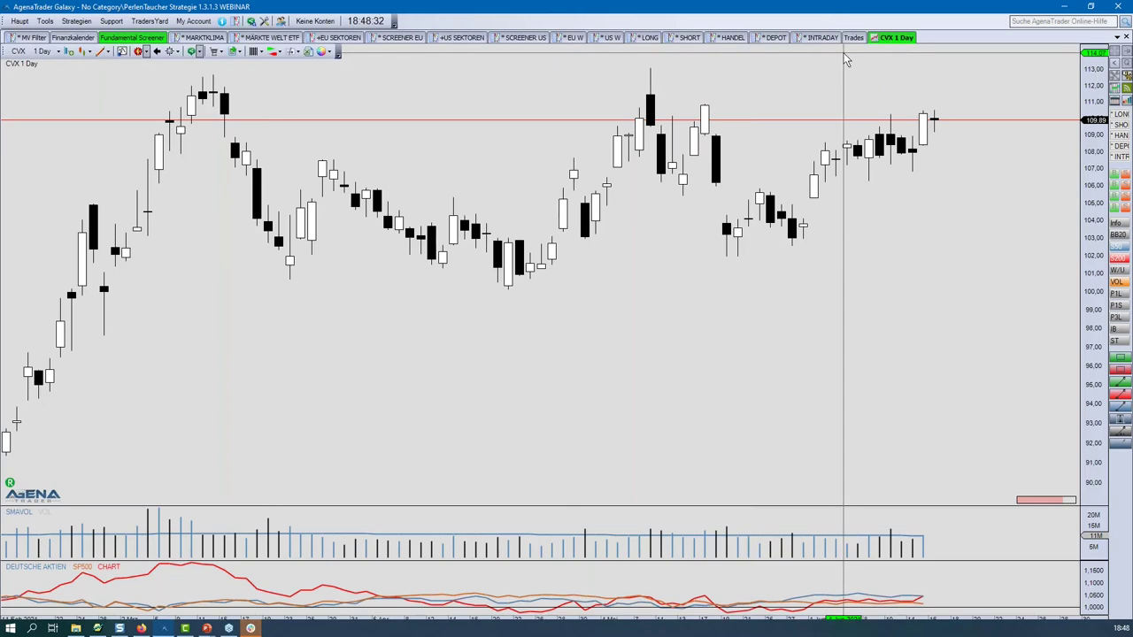
left_click(131, 37)
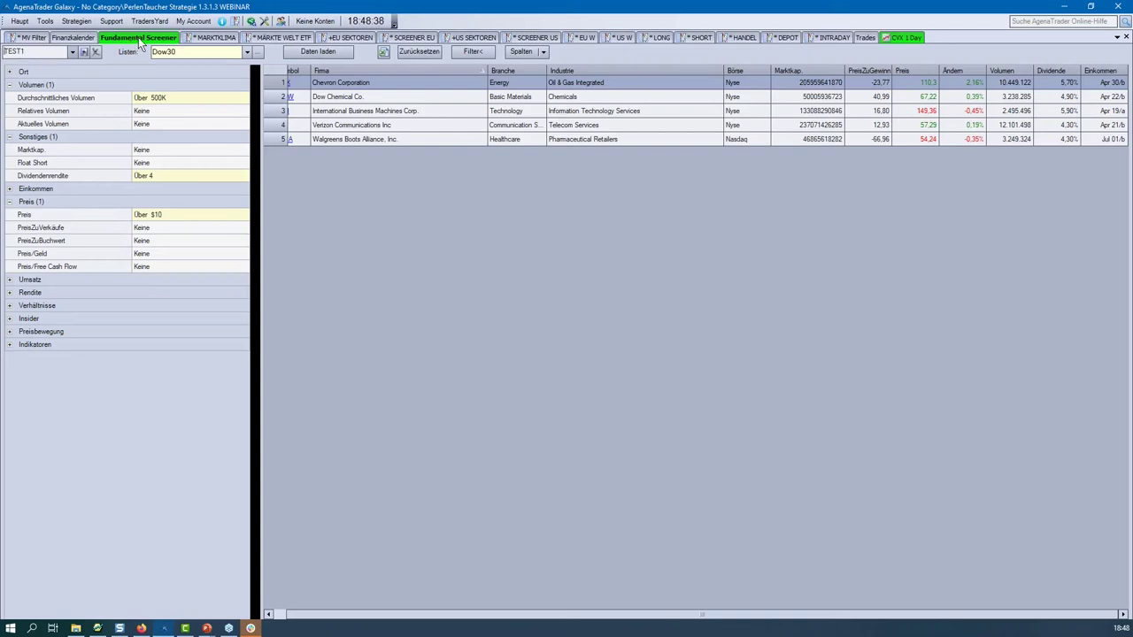
left_click_drag(139, 42, 552, 334)
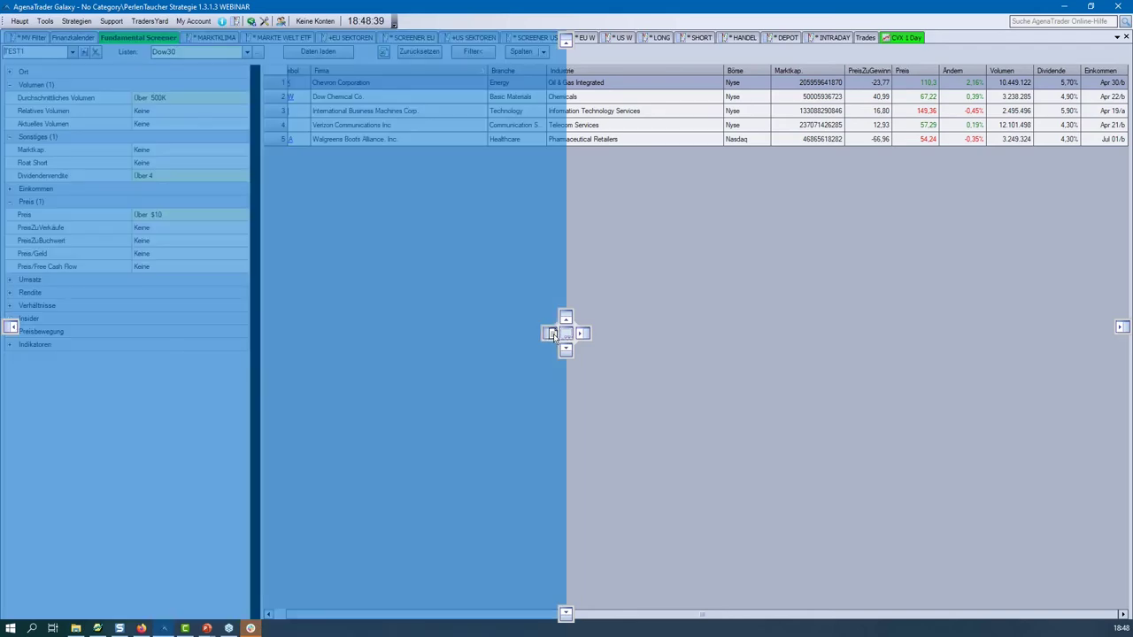
mouse_move(553, 334)
left_mouse_down()
mouse_move(579, 333)
mouse_move(559, 332)
mouse_move(566, 345)
mouse_move(581, 334)
mouse_move(566, 318)
mouse_move(549, 334)
left_mouse_up()
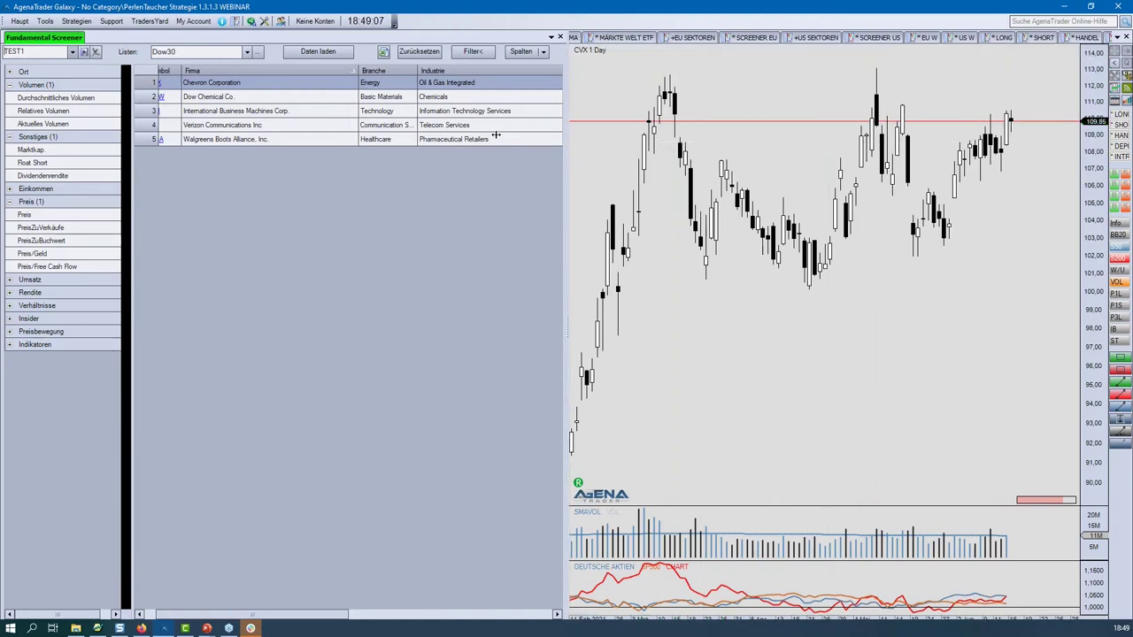
left_click_drag(366, 131, 285, 135)
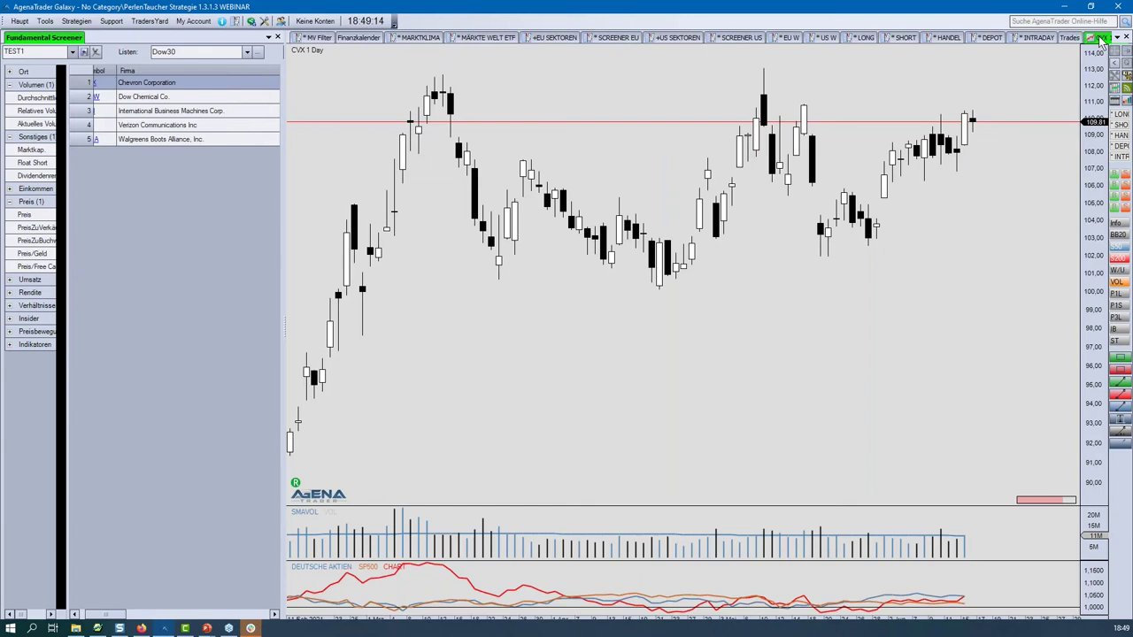
Move the CVX chart's tab between MV Filter and Finanzkalender.
left_click(1097, 41)
left_click_drag(1066, 44, 337, 42)
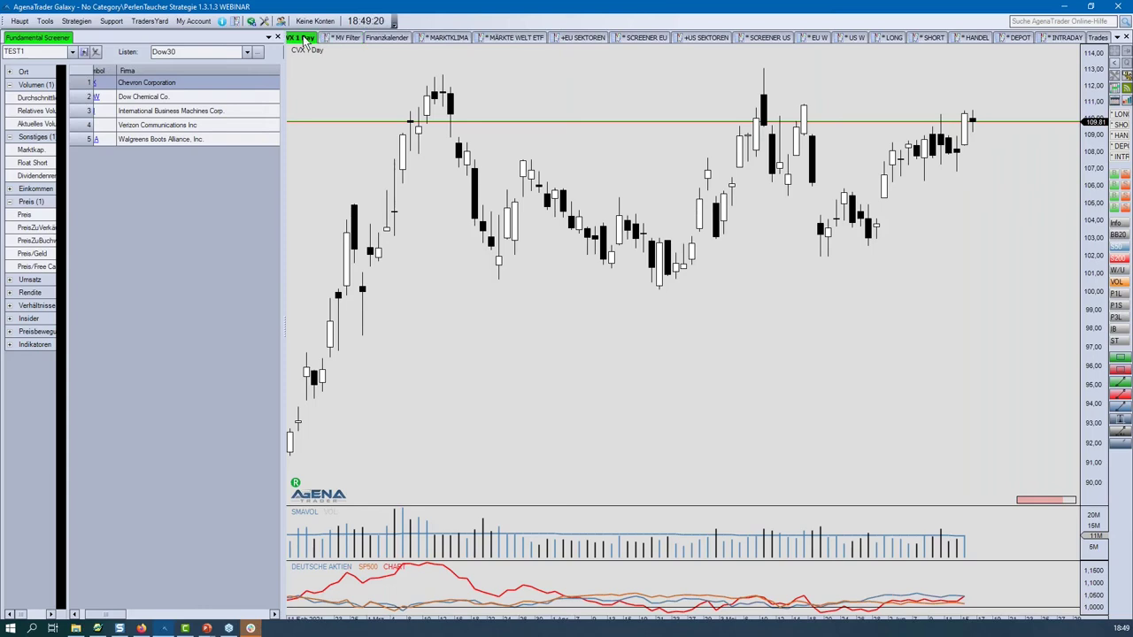
mouse_move(329, 53)
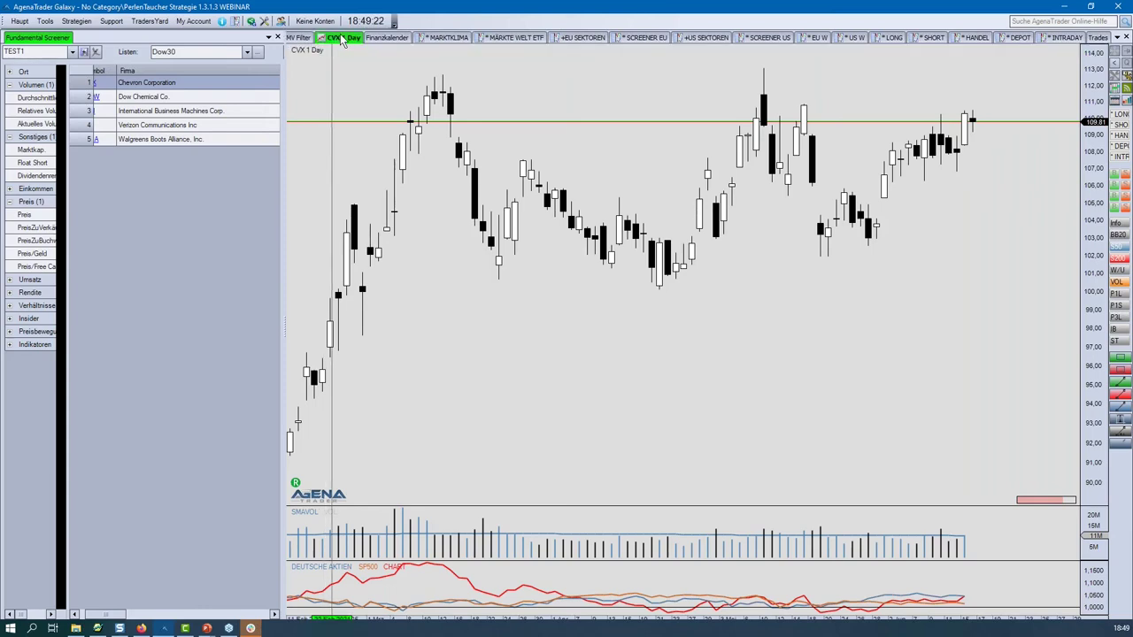
View the daily charts of International Business Machines, Verizon Communications and Walgreens Boots Alliance from the screener results in turn.
left_click(140, 113)
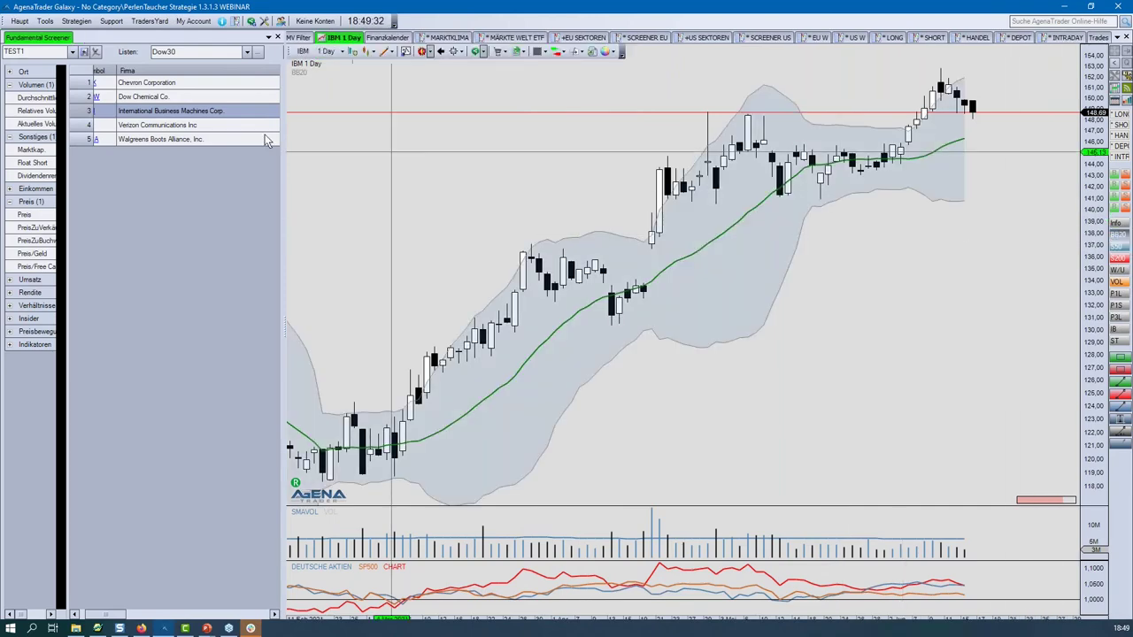
left_click(179, 125)
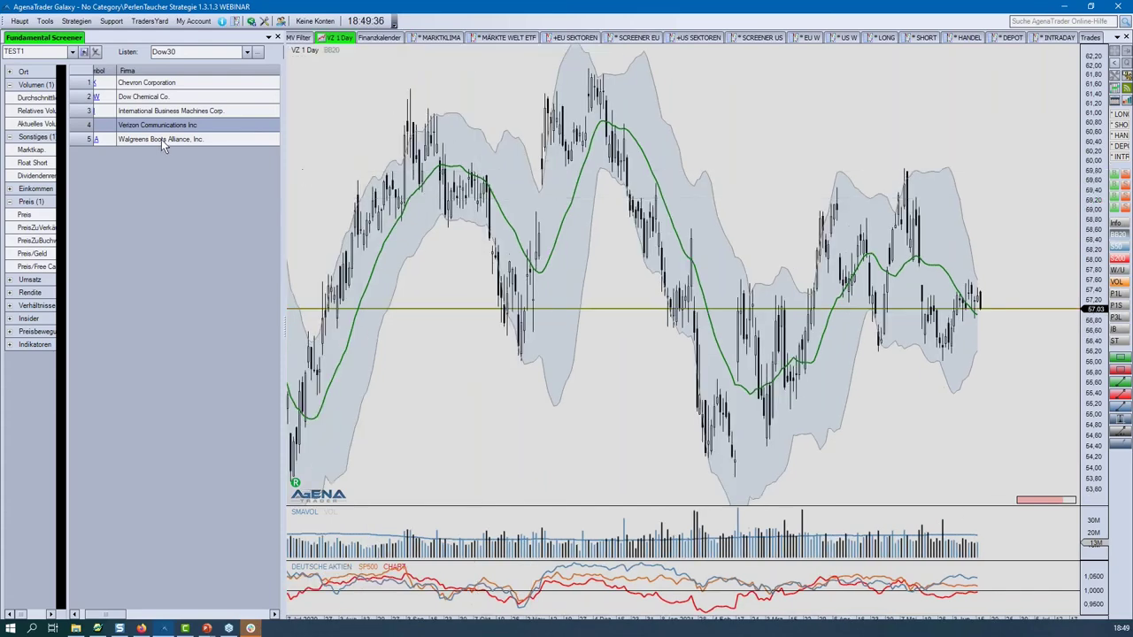
left_click(161, 139)
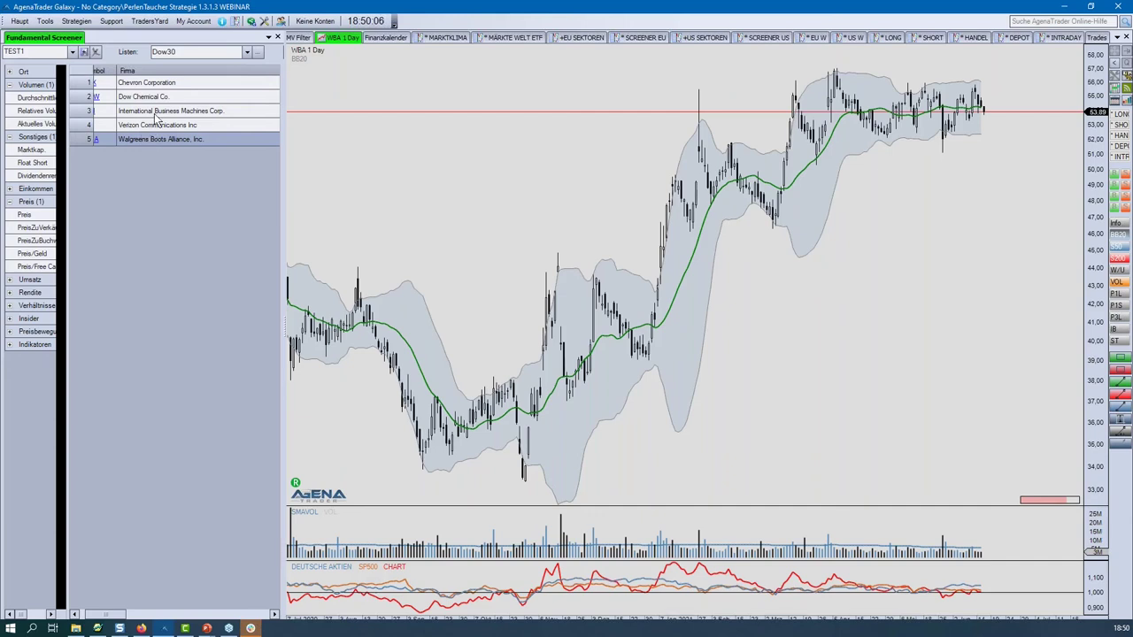
Load the saved TEST1 template from EOD-Screener Advanced into the SCREENER US instrument list.
mouse_move(445, 69)
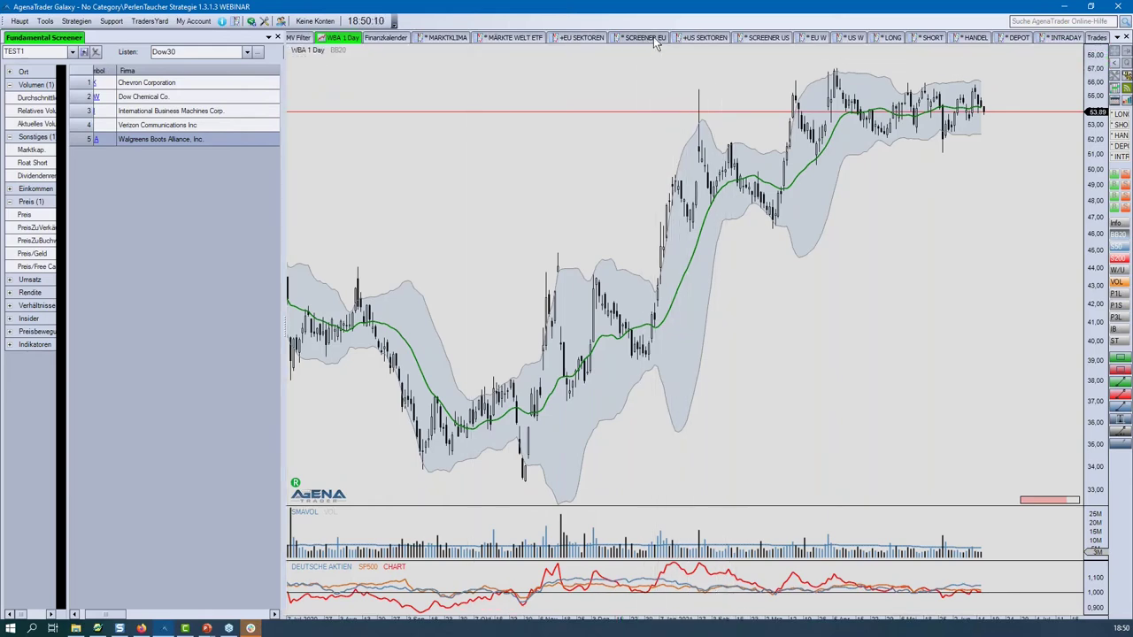
left_click(762, 40)
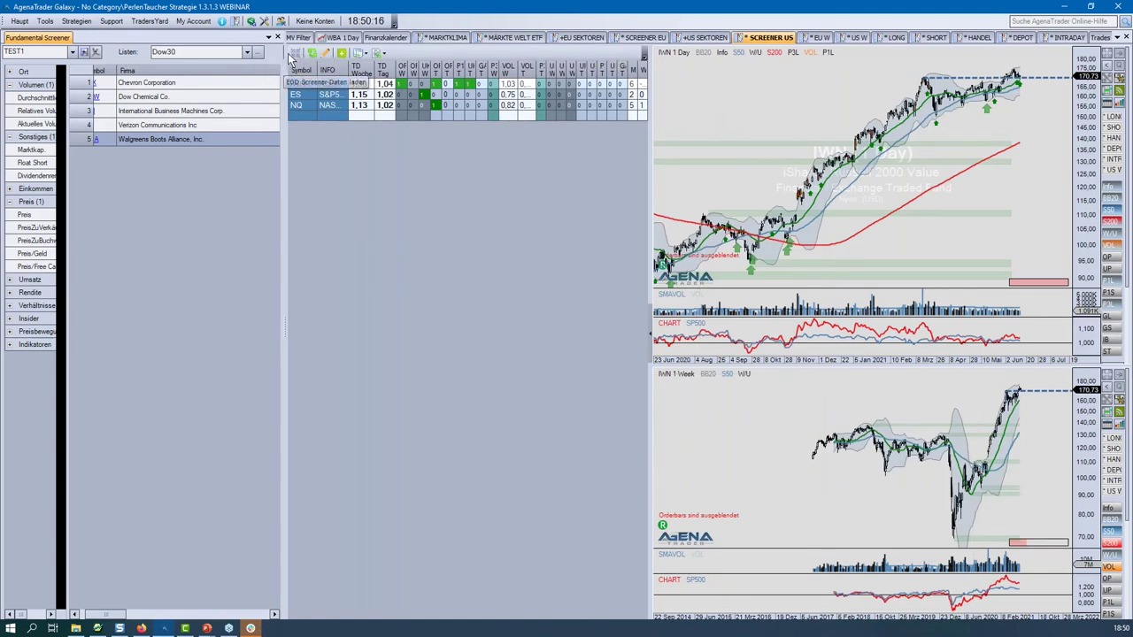
left_click(384, 54)
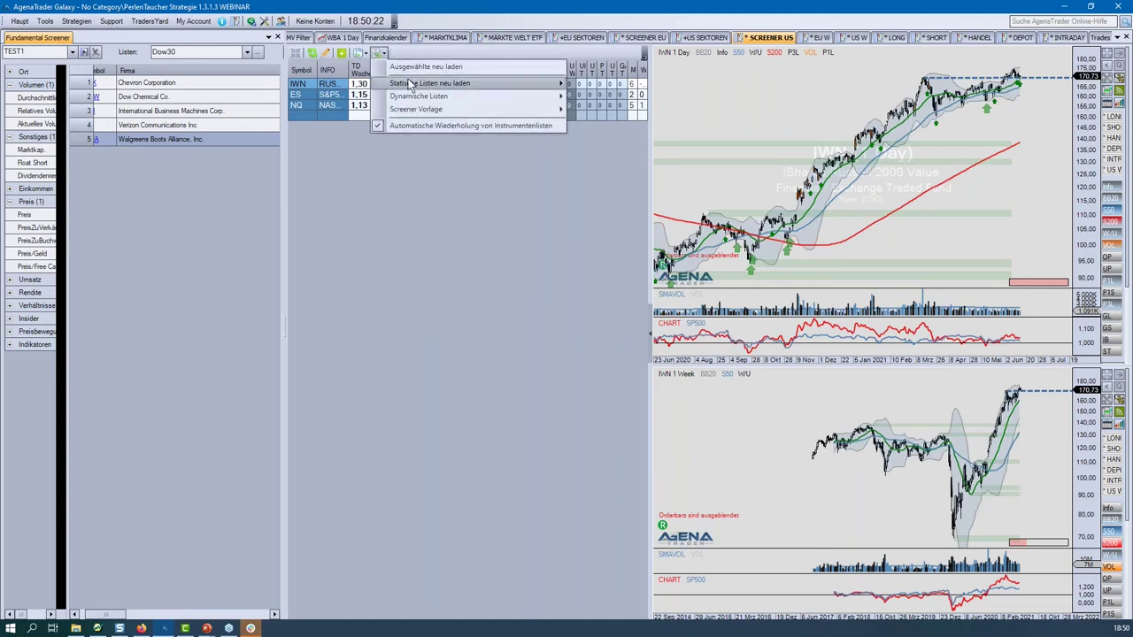
mouse_move(410, 83)
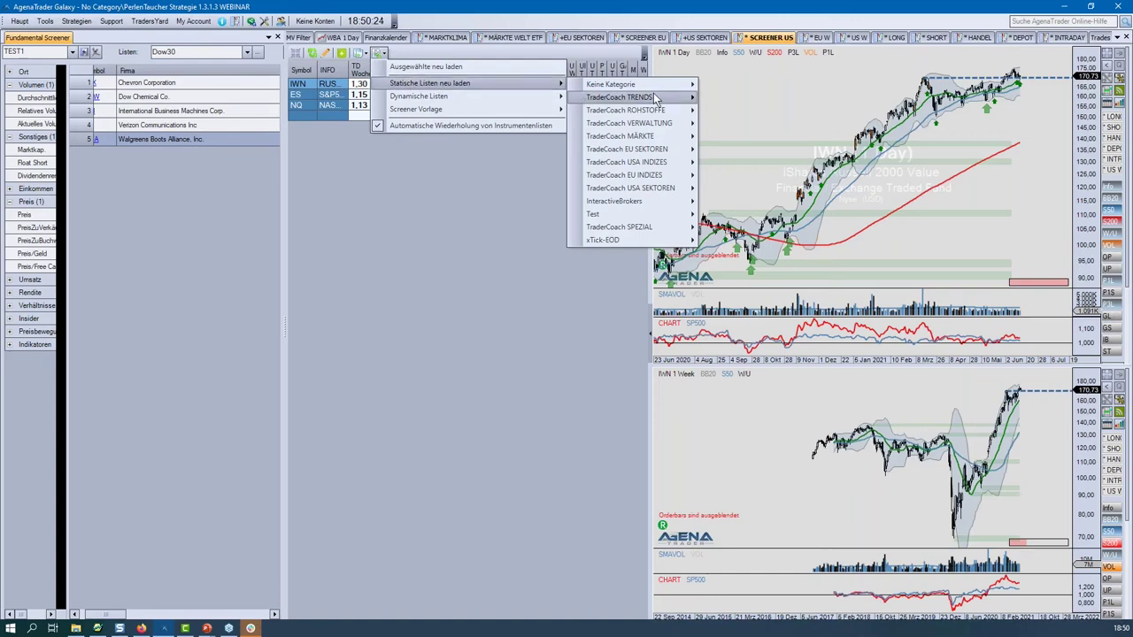
mouse_move(656, 179)
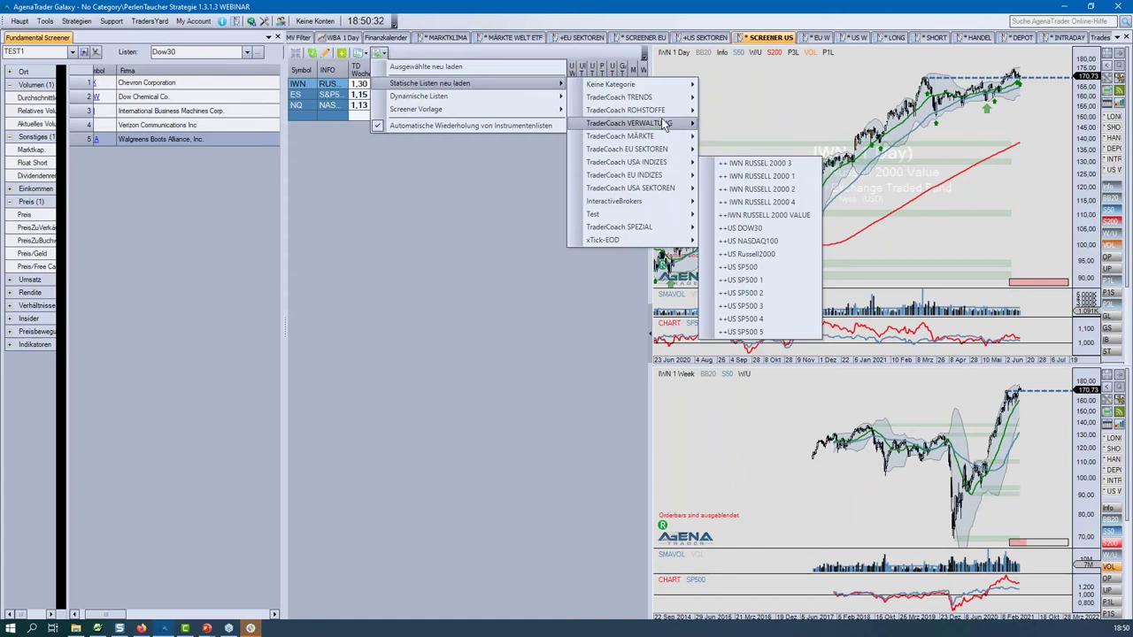
mouse_move(604, 87)
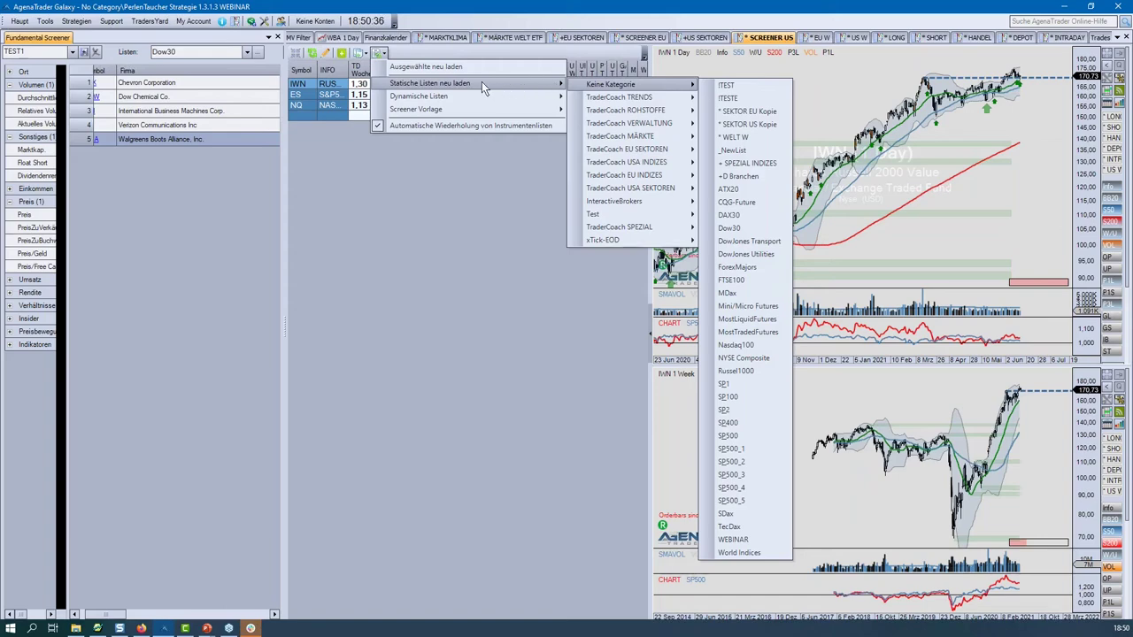
mouse_move(447, 106)
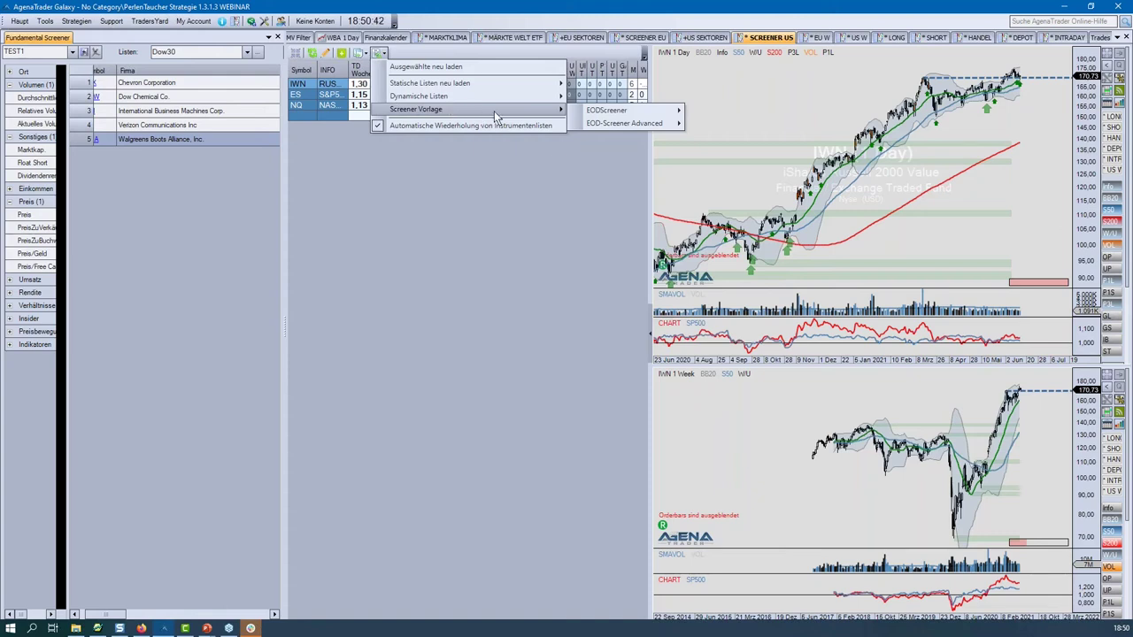
mouse_move(603, 111)
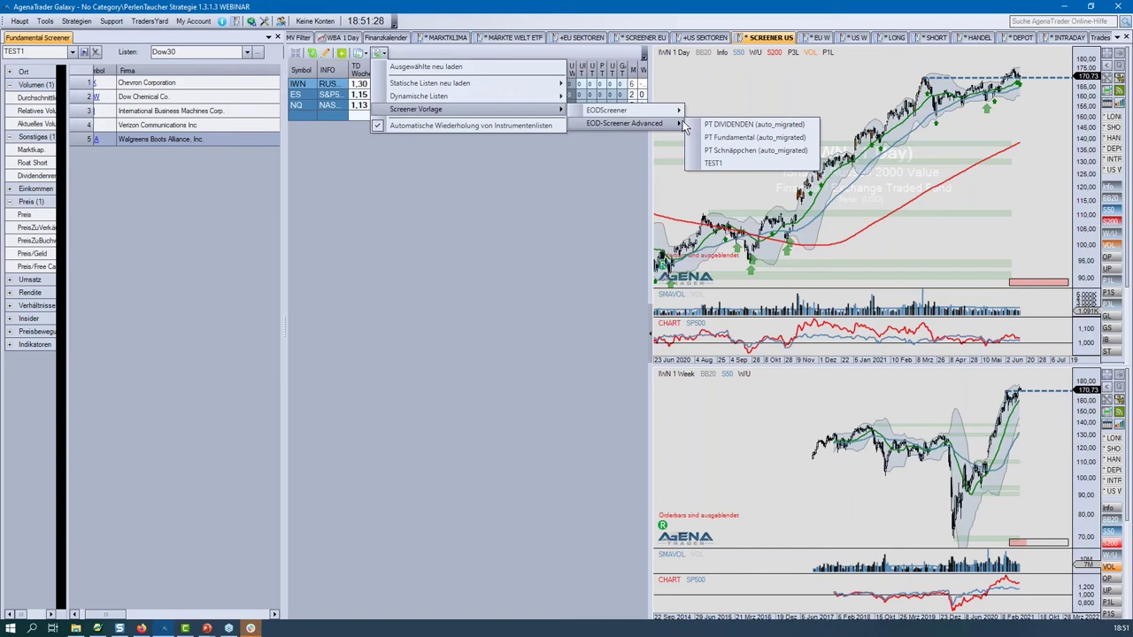
left_click(713, 165)
left_click(733, 79)
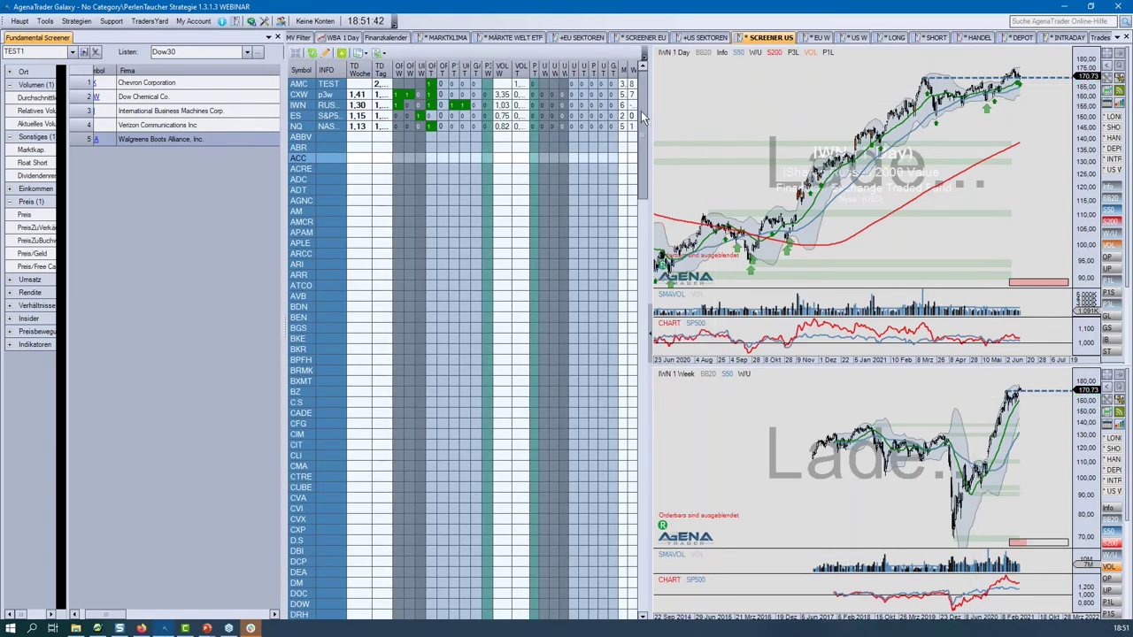
left_click_drag(642, 116, 644, 91)
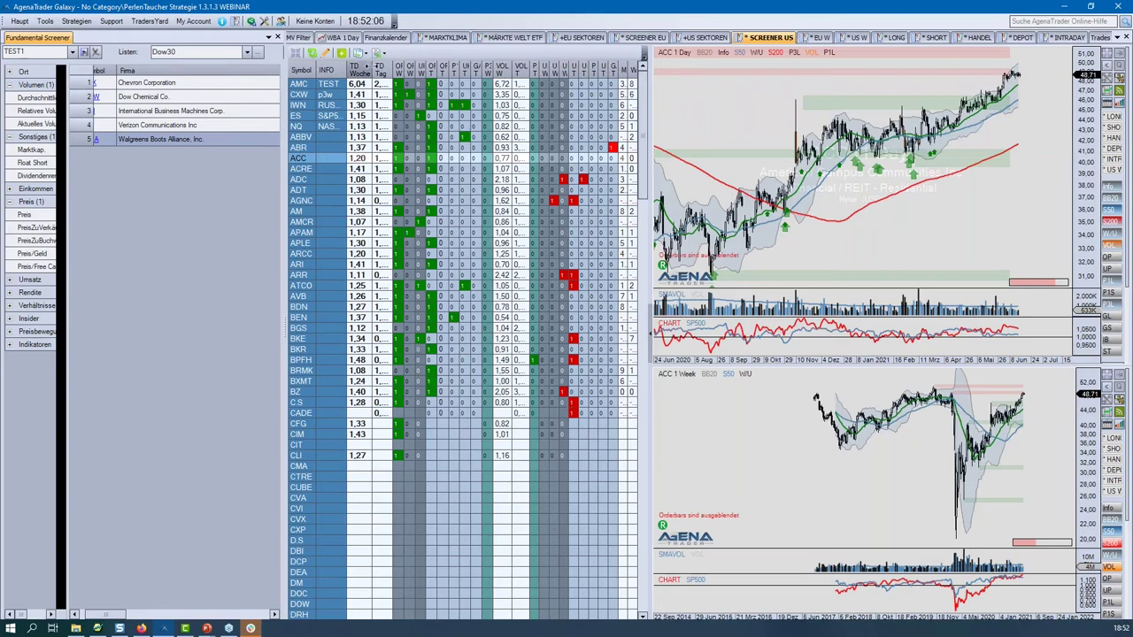
Remove the TEST1 template's instruments from the SCREENER US list.
left_click(380, 55)
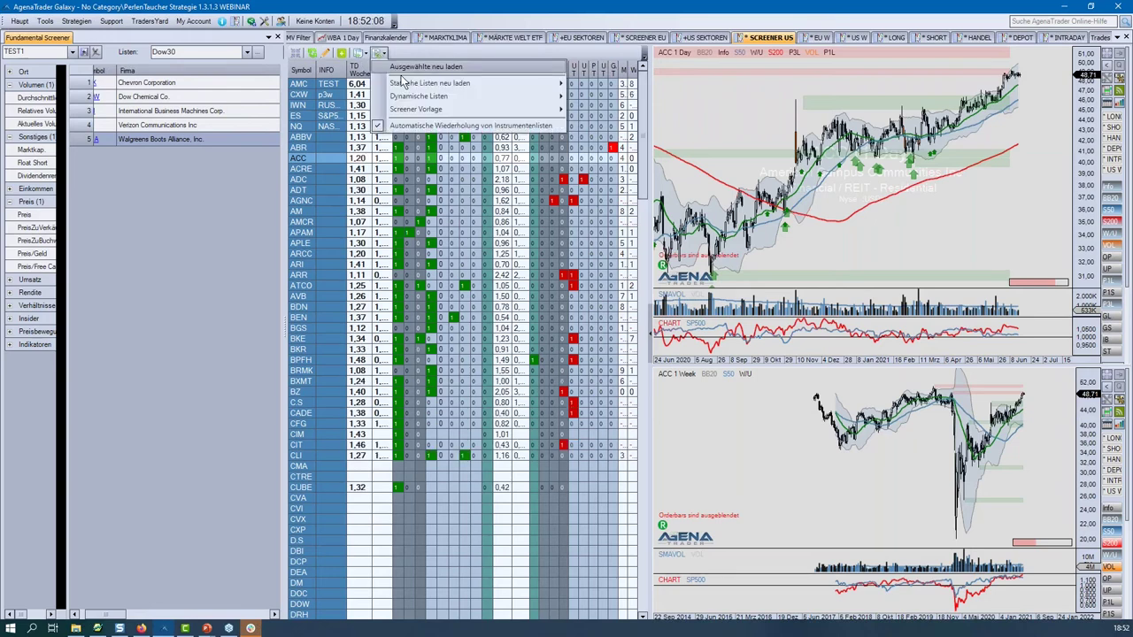
mouse_move(404, 85)
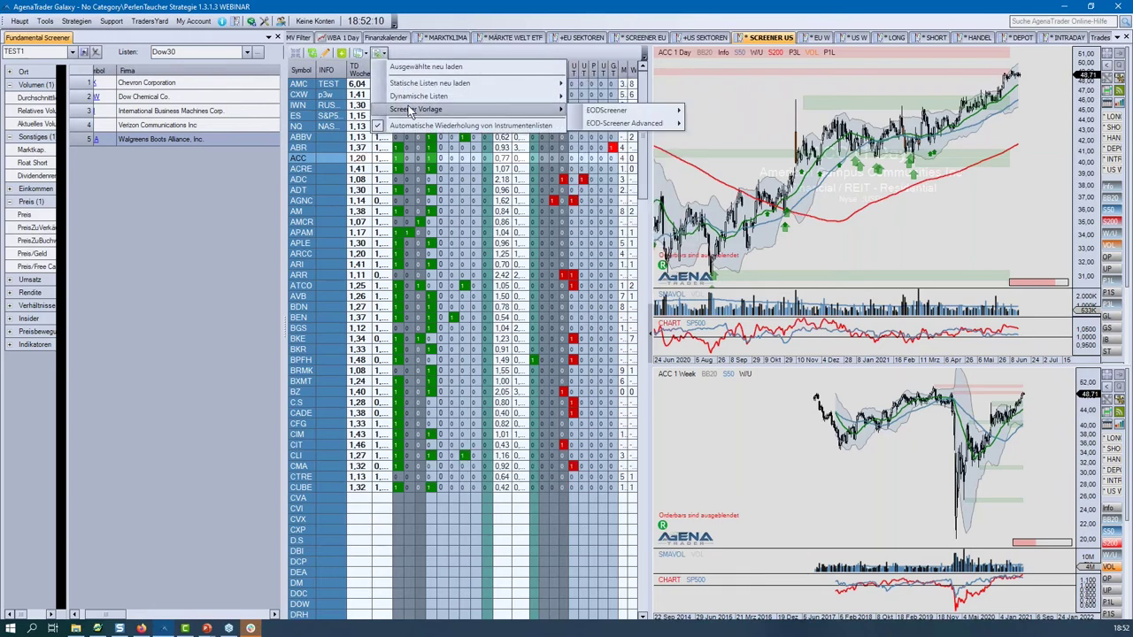
mouse_move(416, 110)
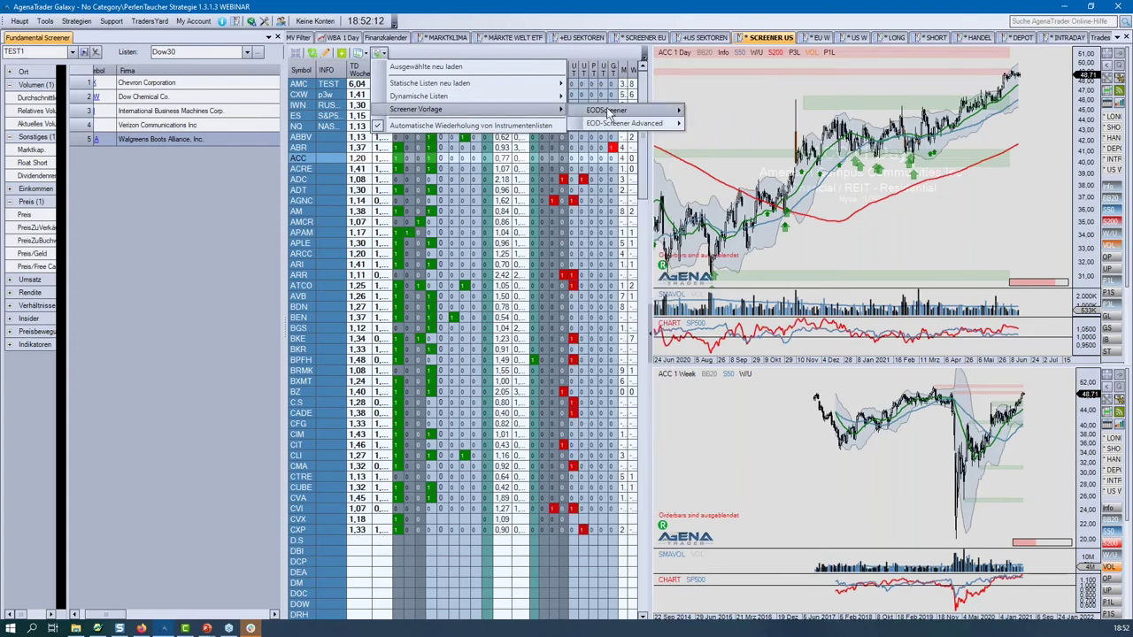
mouse_move(609, 129)
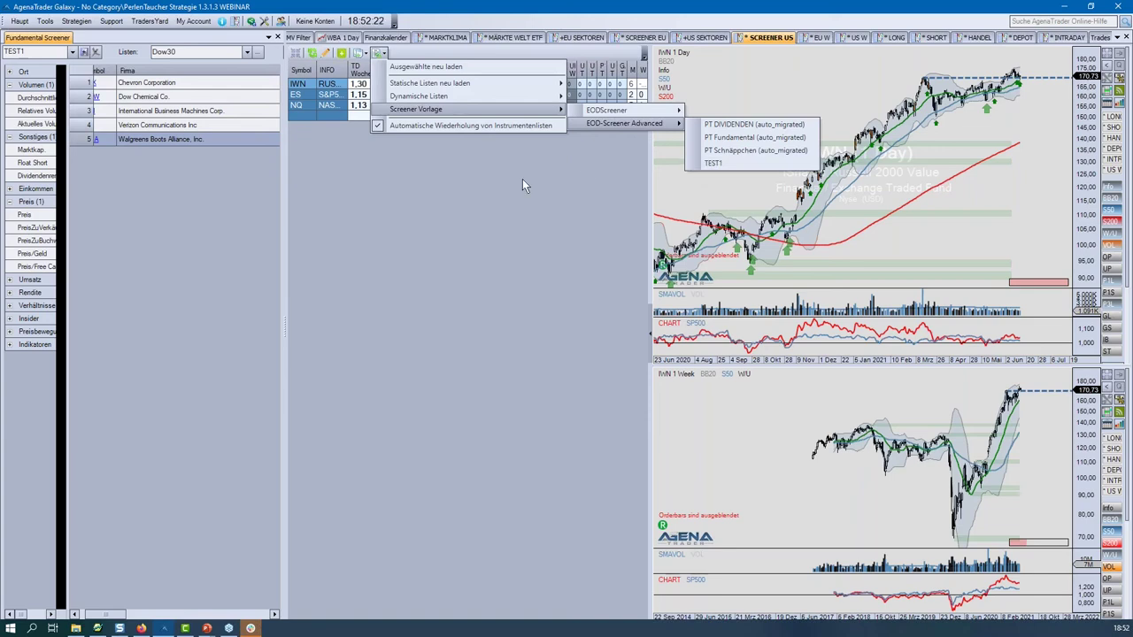
left_click(703, 165)
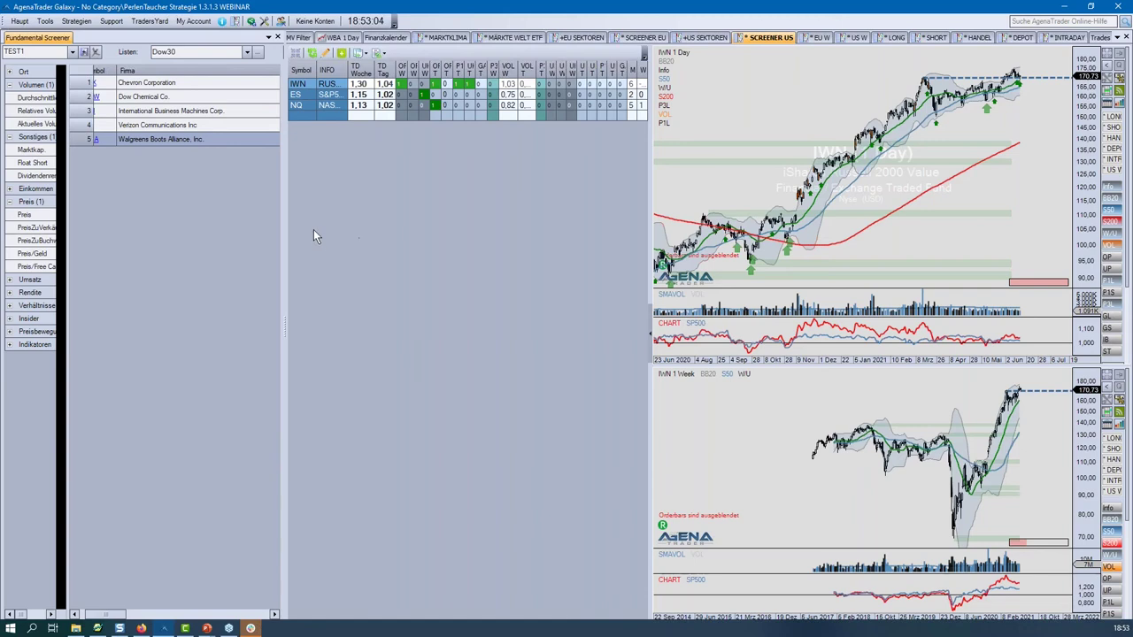
Undock the Fundamental Screener from the side and place it as a full-width tab between MV Filter and the WBA chart.
left_click(48, 40)
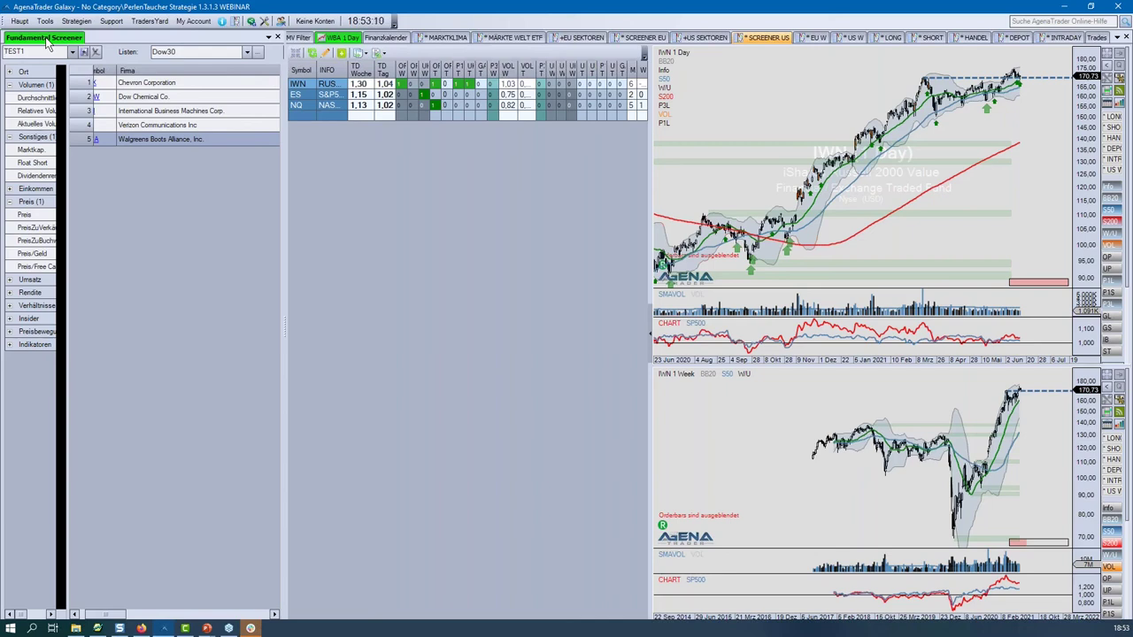
left_click_drag(48, 42, 159, 316)
left_click_drag(144, 317, 572, 43)
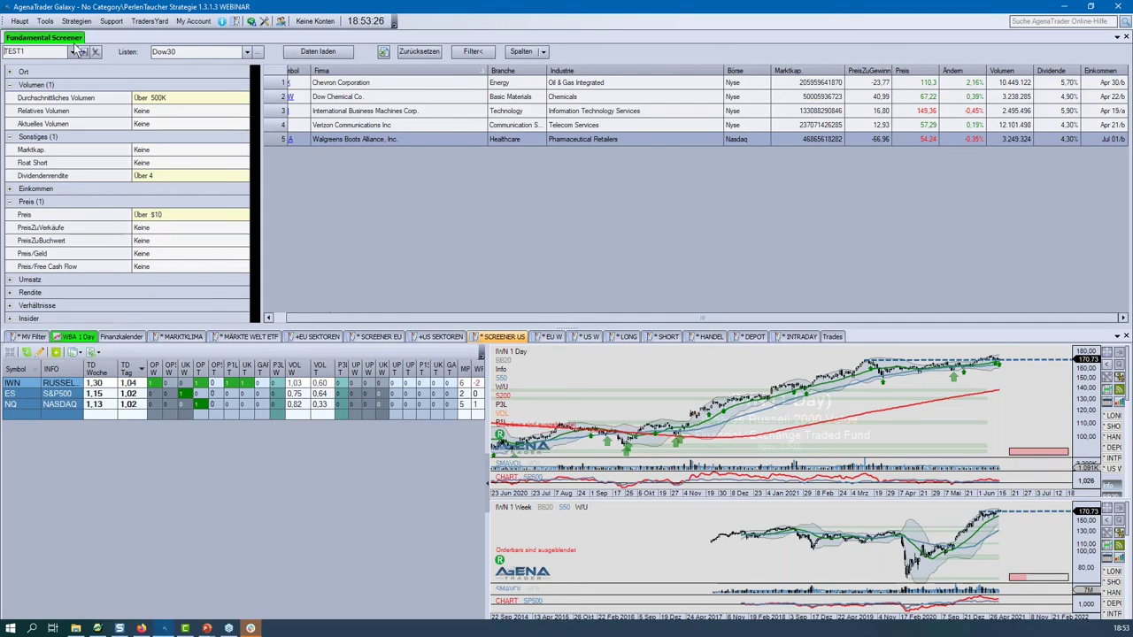
left_click_drag(67, 37, 566, 487)
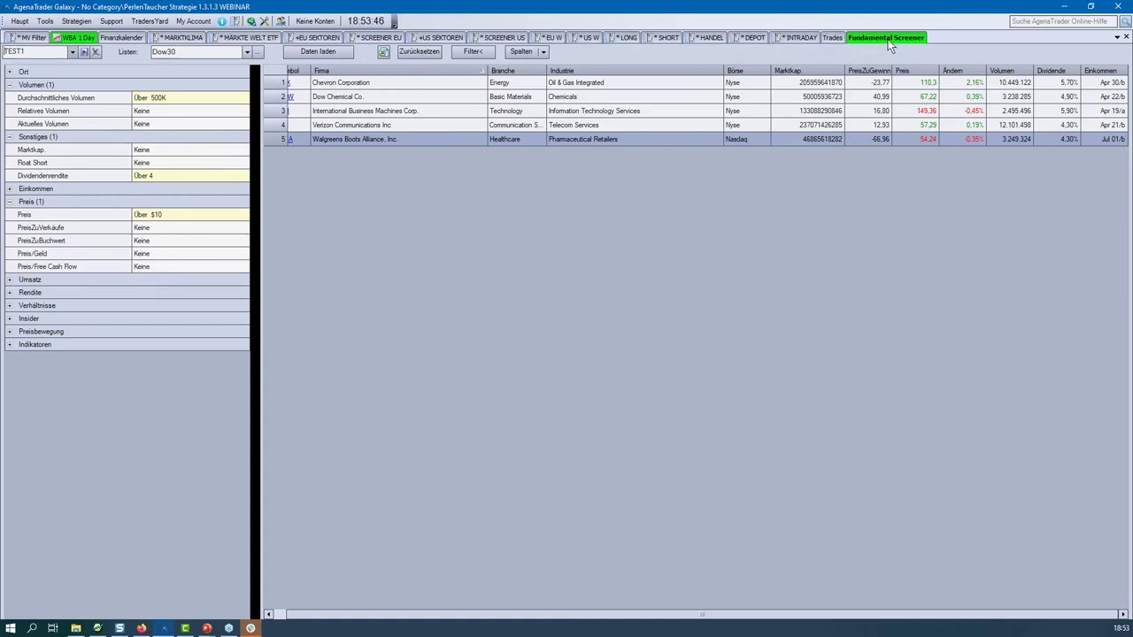
left_click_drag(889, 39, 76, 36)
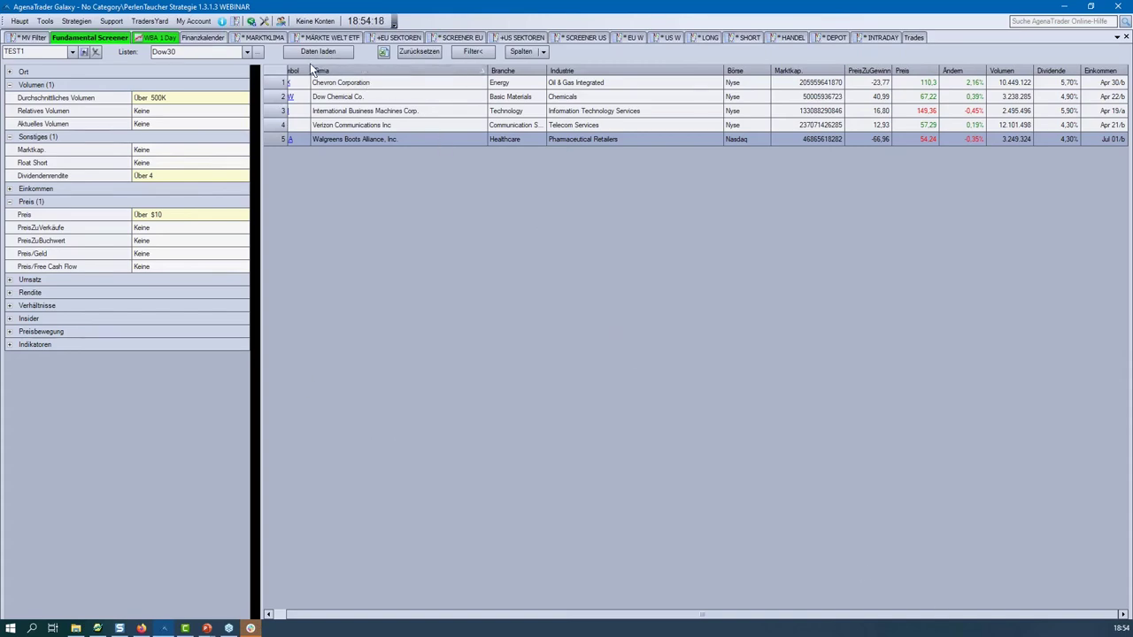
Remove the Dow30 list restriction from the TEST1 screener and reload its data.
left_click(246, 51)
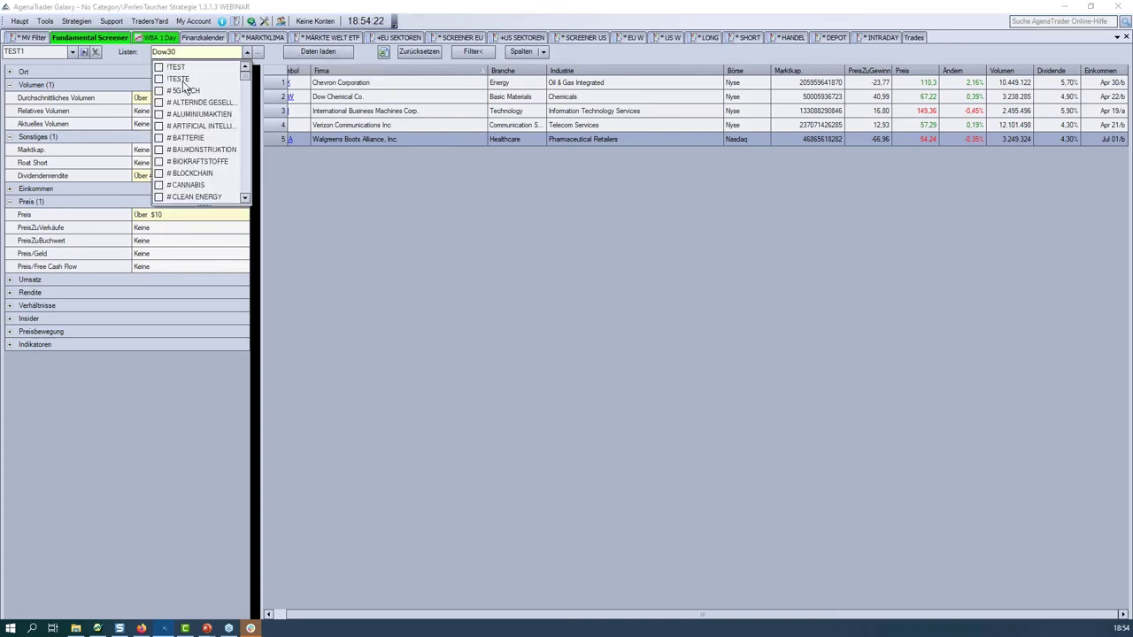
left_click_drag(243, 76, 234, 166)
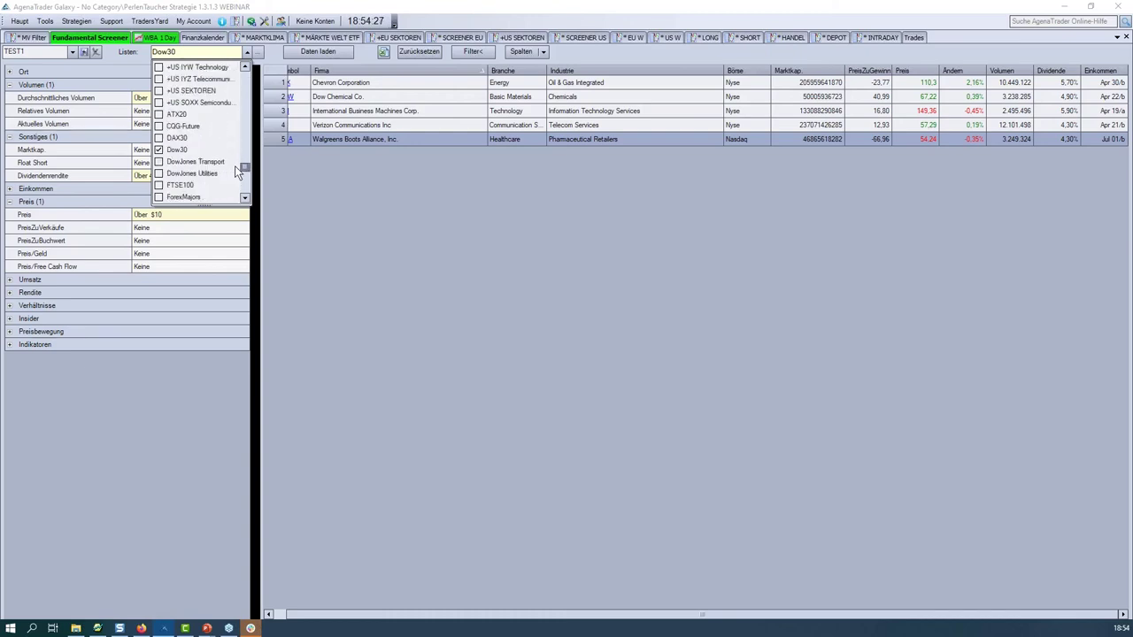
left_click(159, 151)
left_click(265, 200)
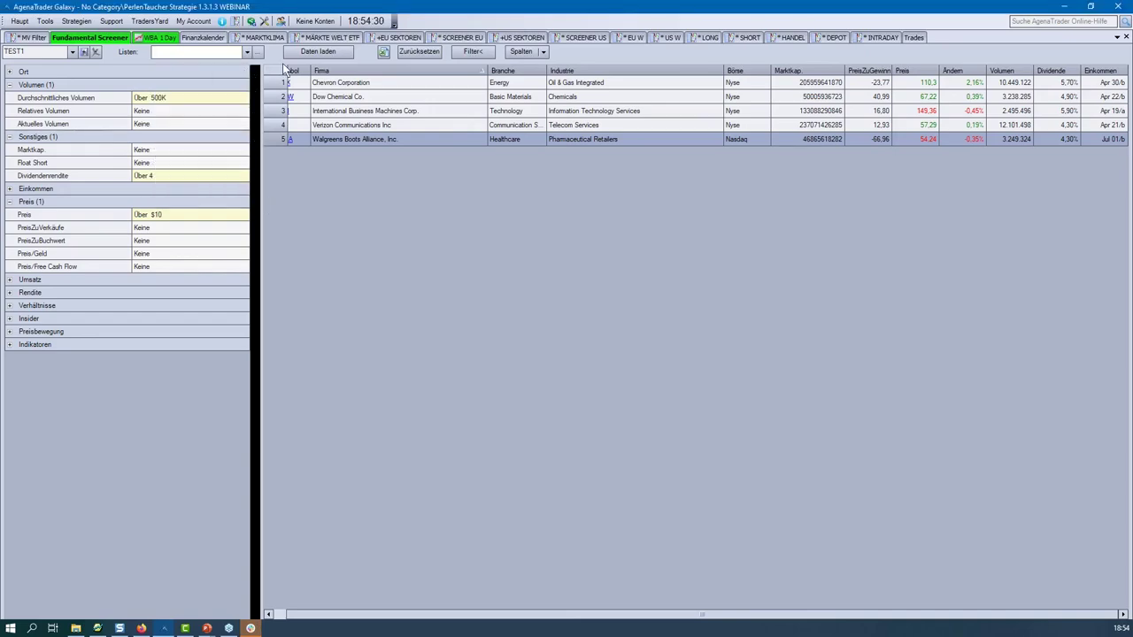
left_click(296, 53)
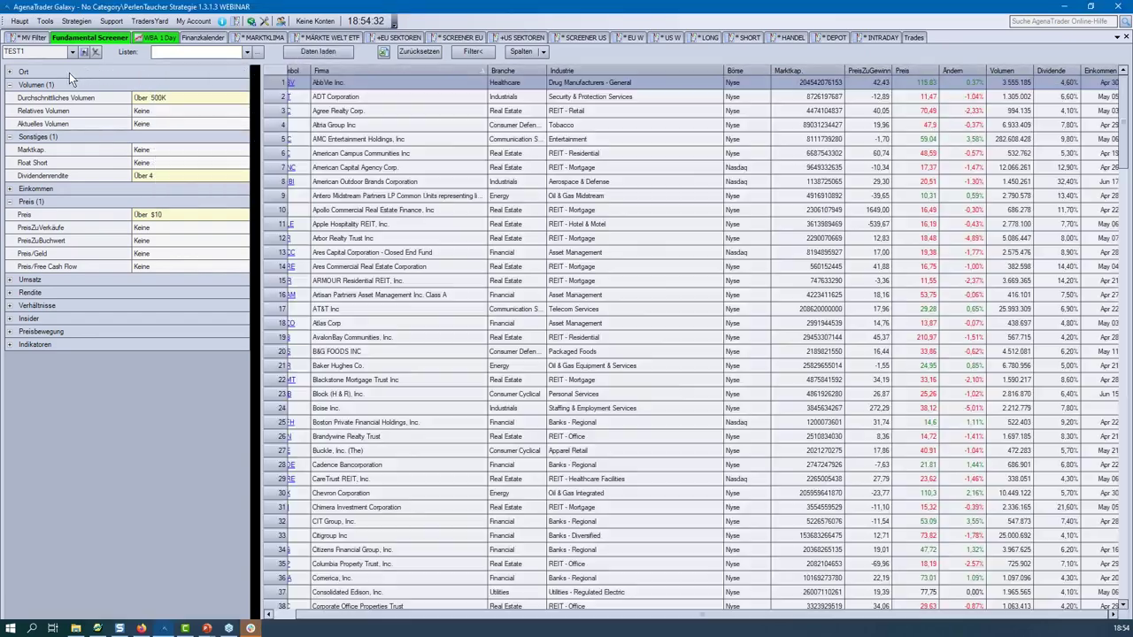
double_click(26, 50)
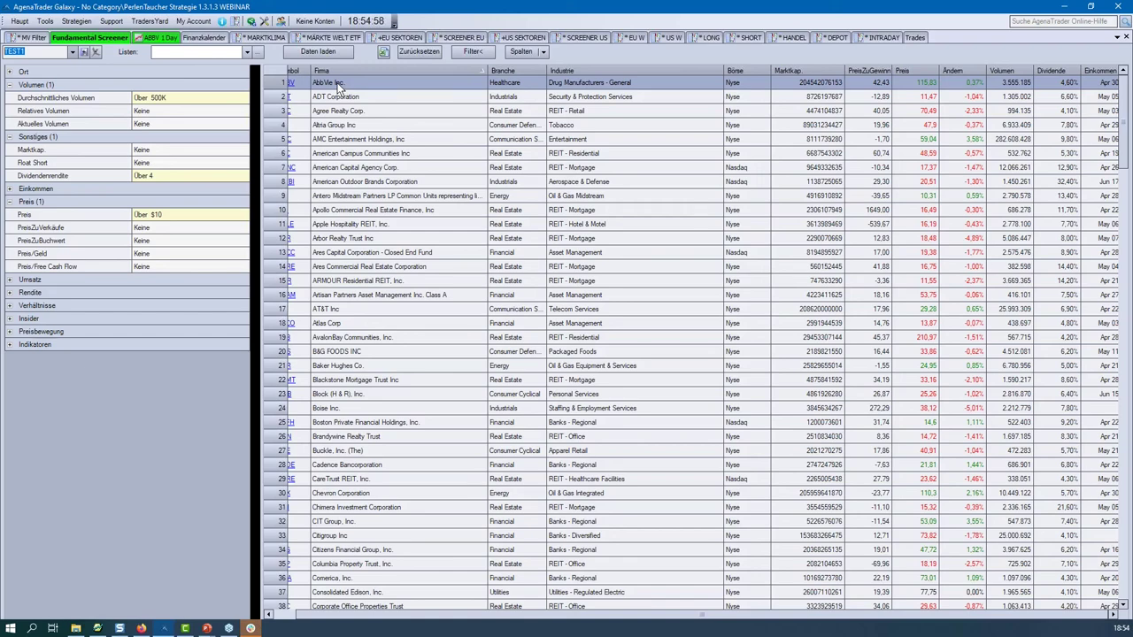
Try to load the TEST1 template from EOD-Screener Advanced into the MARKTKLIMA screener.
left_click(264, 40)
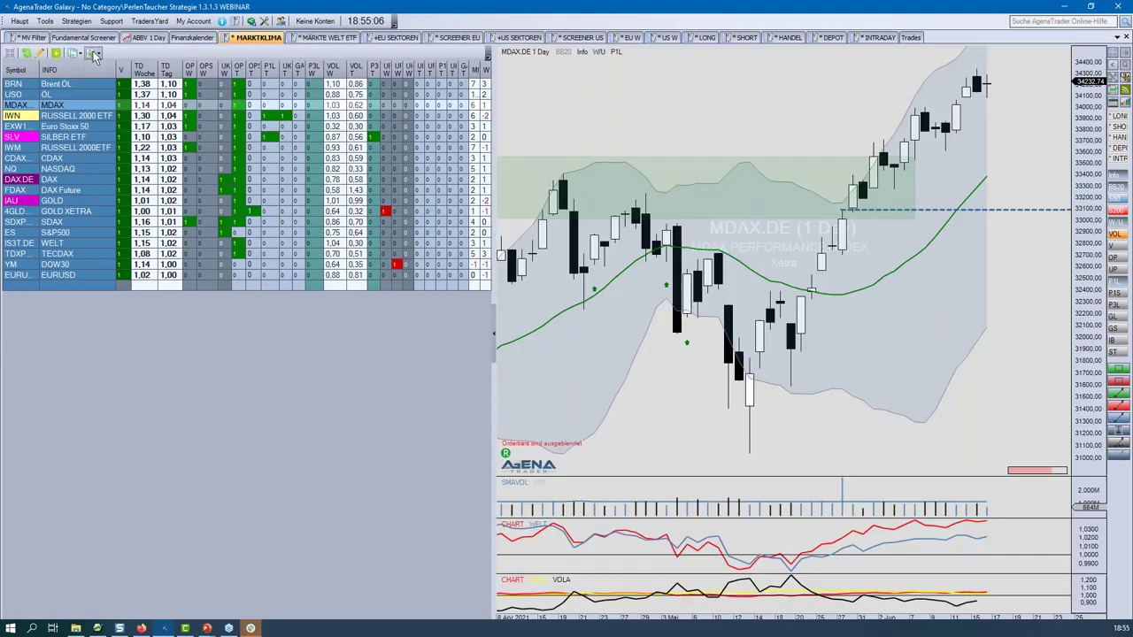
left_click(94, 54)
mouse_move(133, 110)
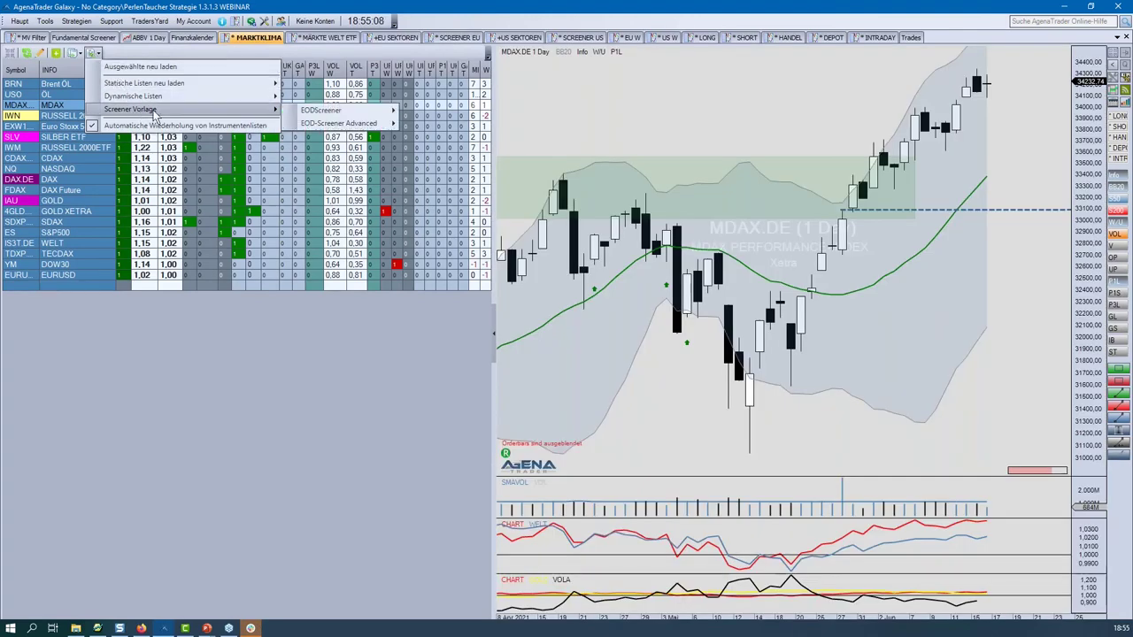
mouse_move(348, 125)
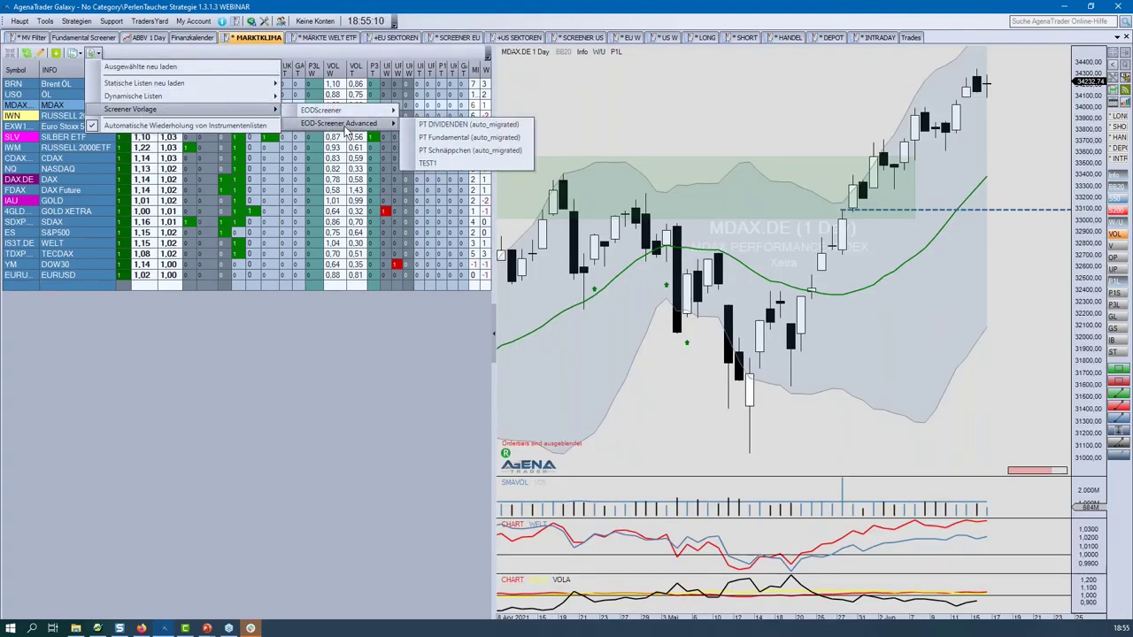
left_click(427, 162)
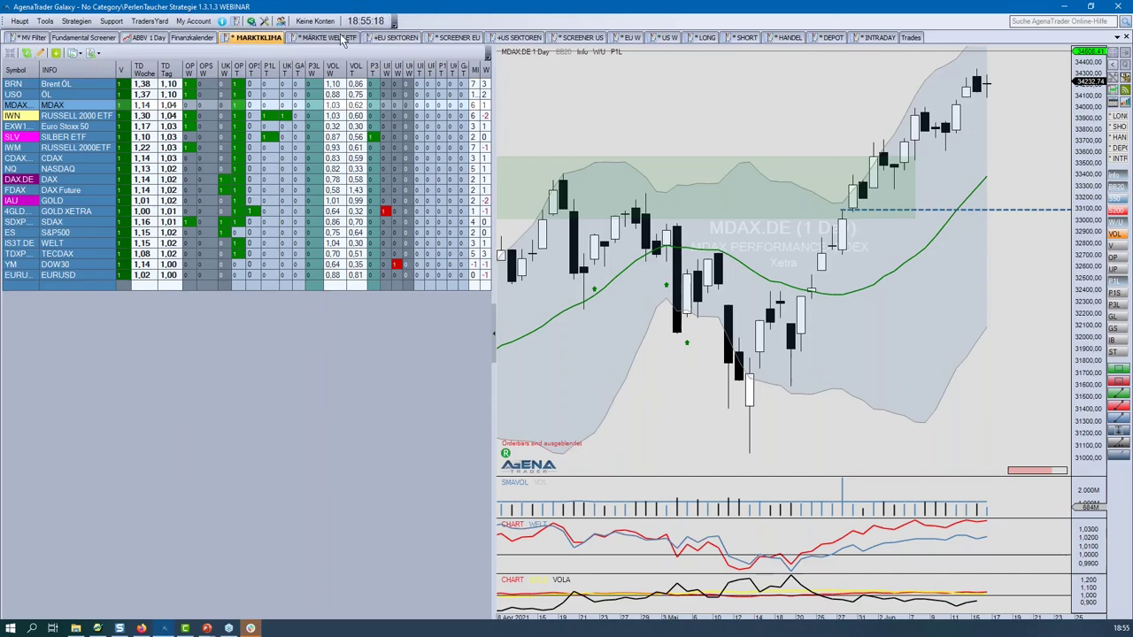
Return to the Fundamental Screener, hide its filter criteria to widen the results table, and show them again.
left_click(84, 37)
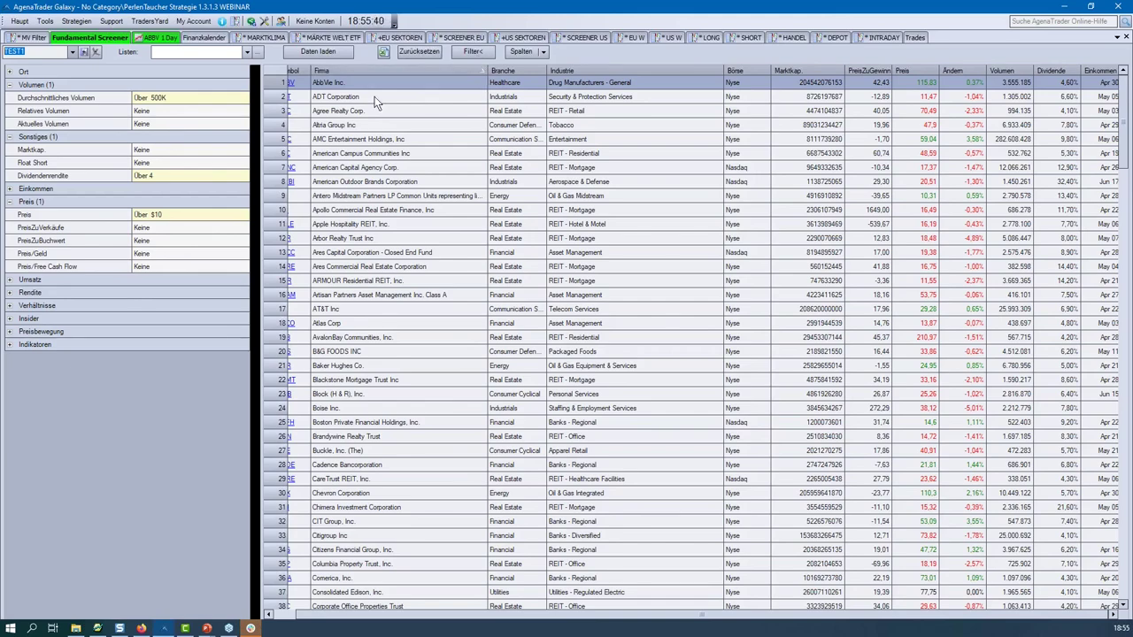
left_click(465, 52)
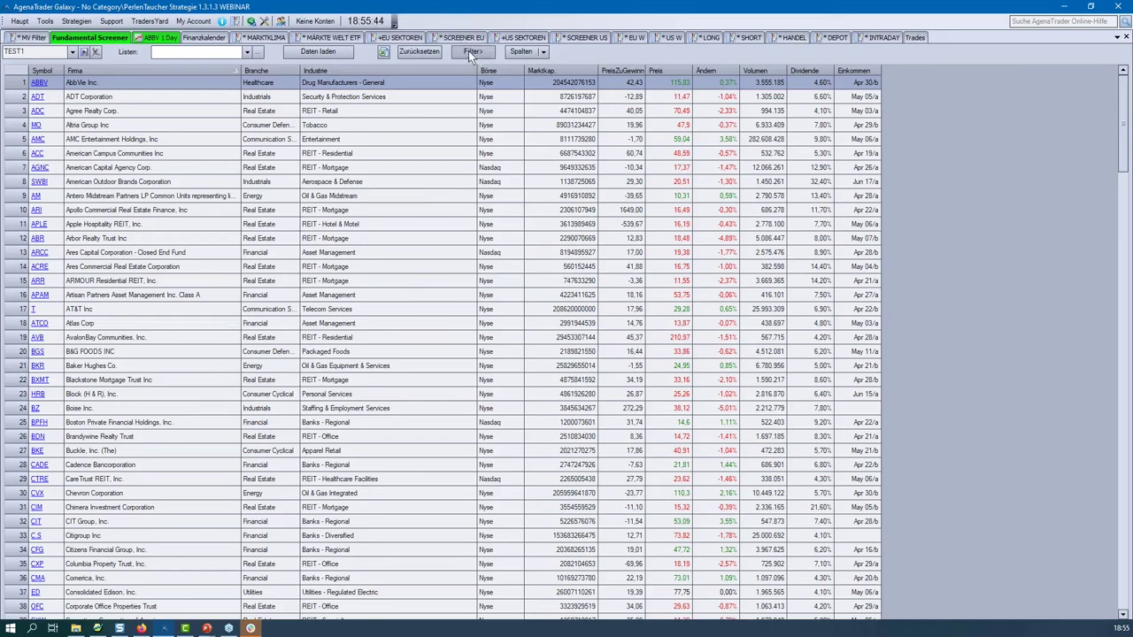
left_click(467, 51)
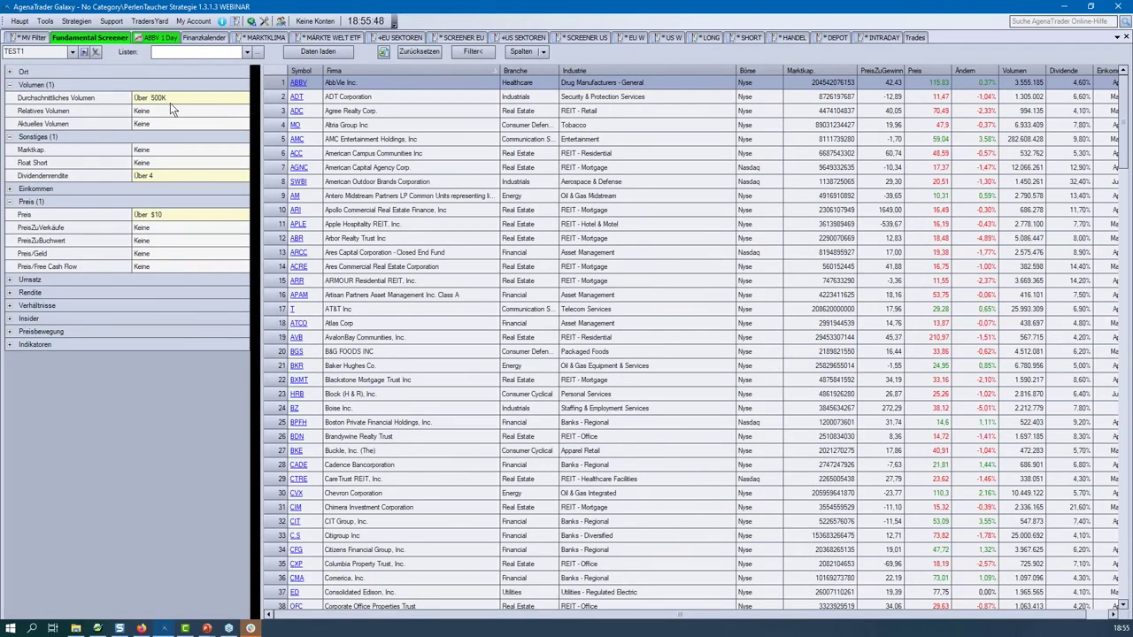
Review the list-copy, list-replacement and MS Excel export options for Altria Group, and select Agree Realty Corp. in the results.
right_click(432, 124)
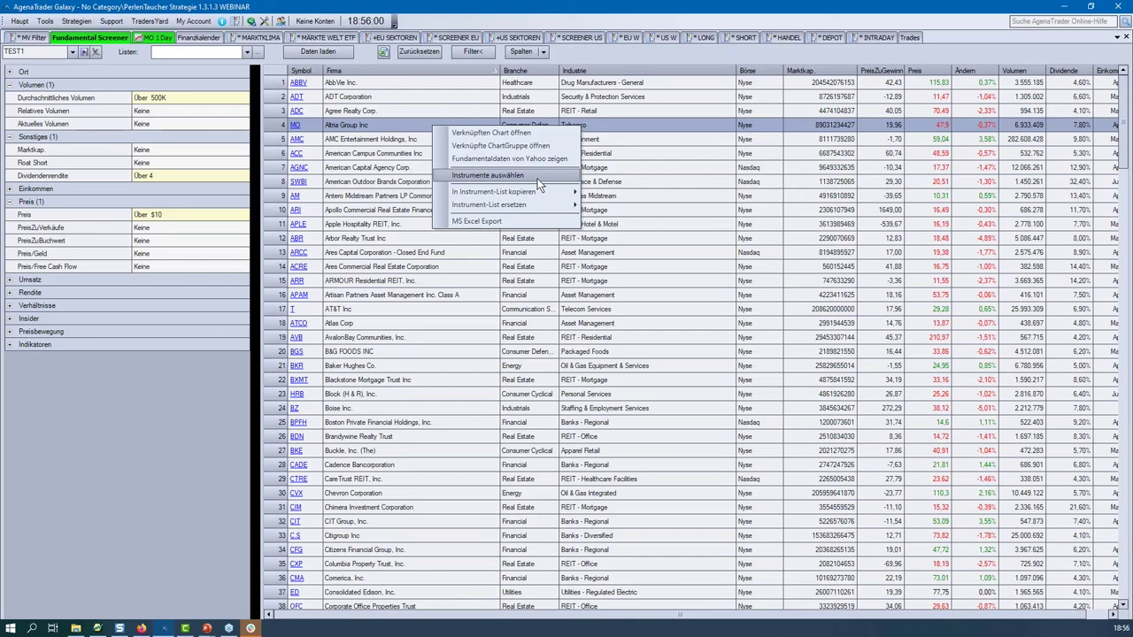
mouse_move(542, 190)
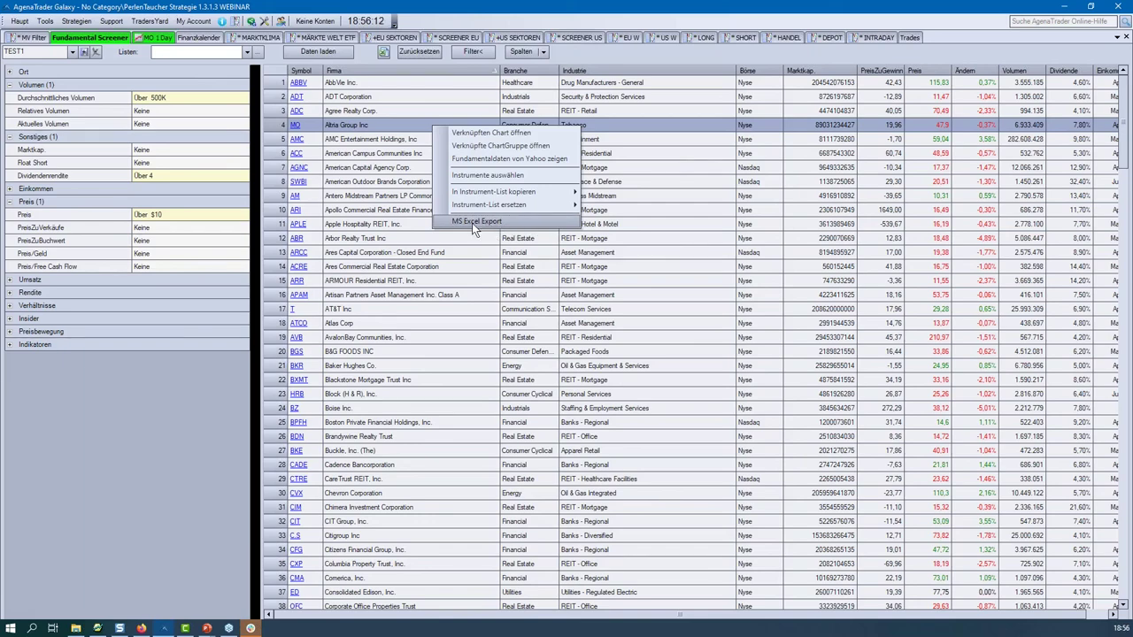
left_click(605, 111)
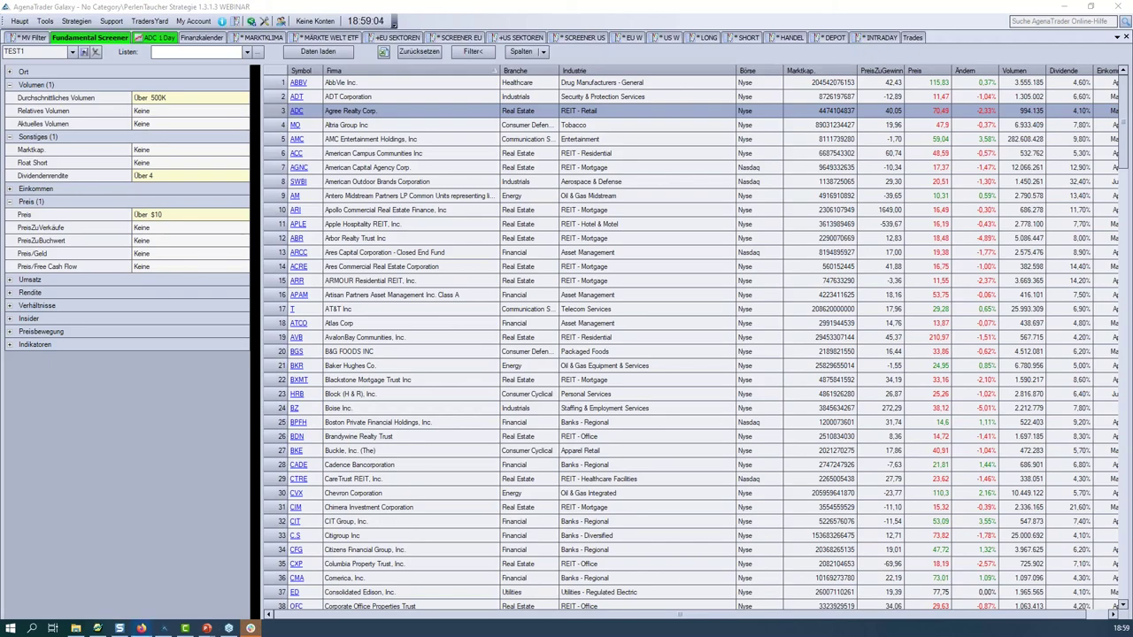
Switch to Firefox and bring up the tradercoach.de home page.
left_click_drag(1132, 115, 815, 99)
left_click(893, 88)
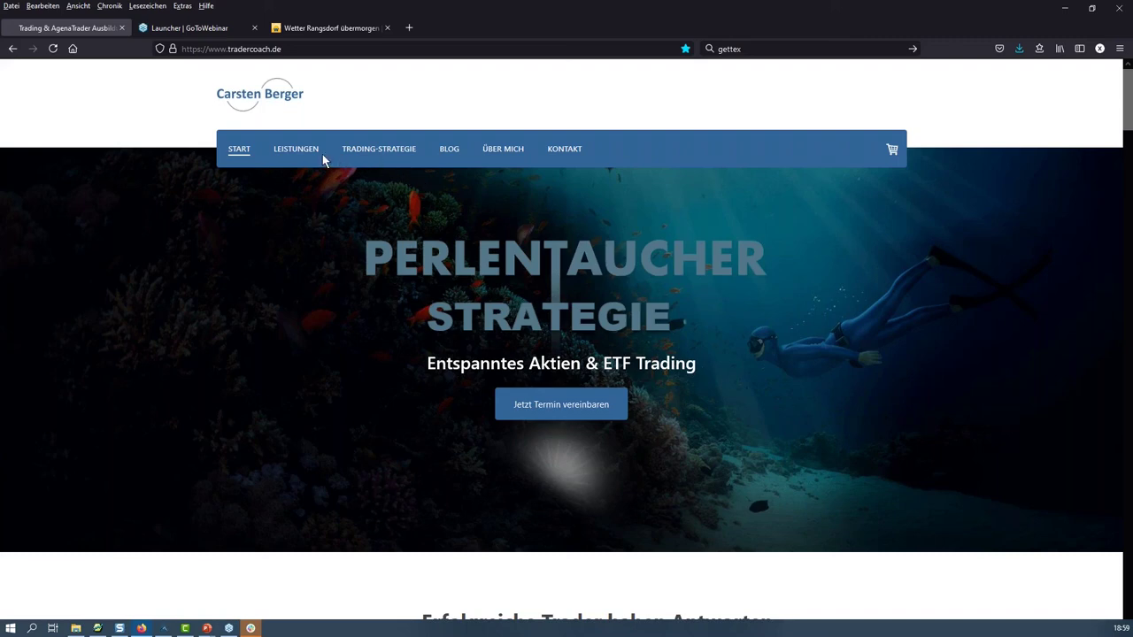
Go to the Webinar & Videos section under Leistungen and open the AgenaTrader Tradingsoftware webinar page.
mouse_move(322, 155)
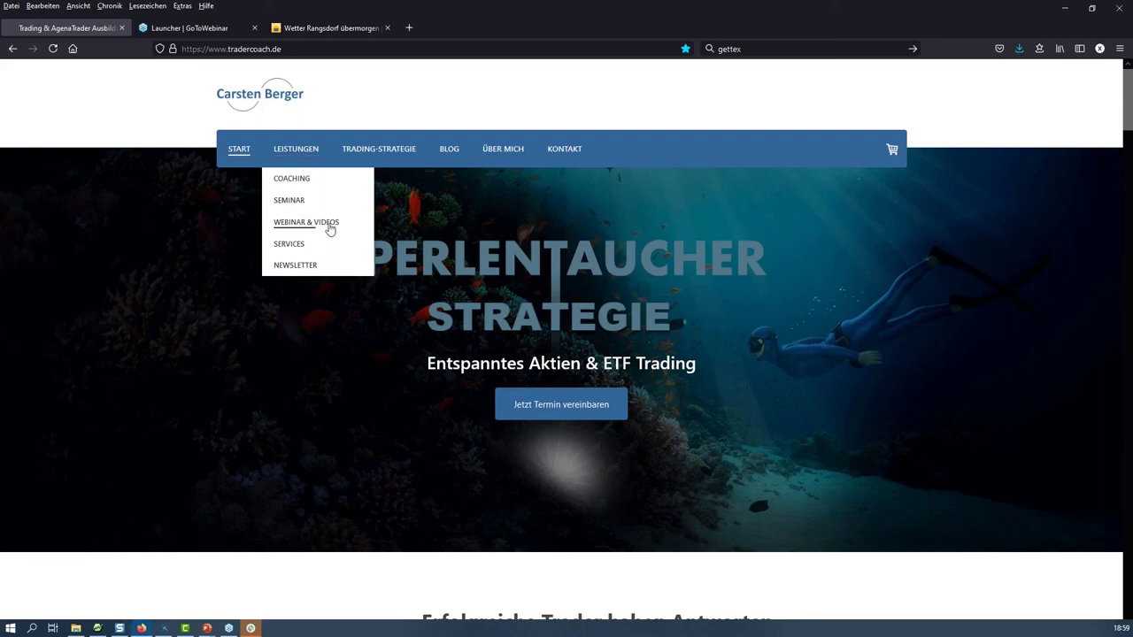
left_click(292, 229)
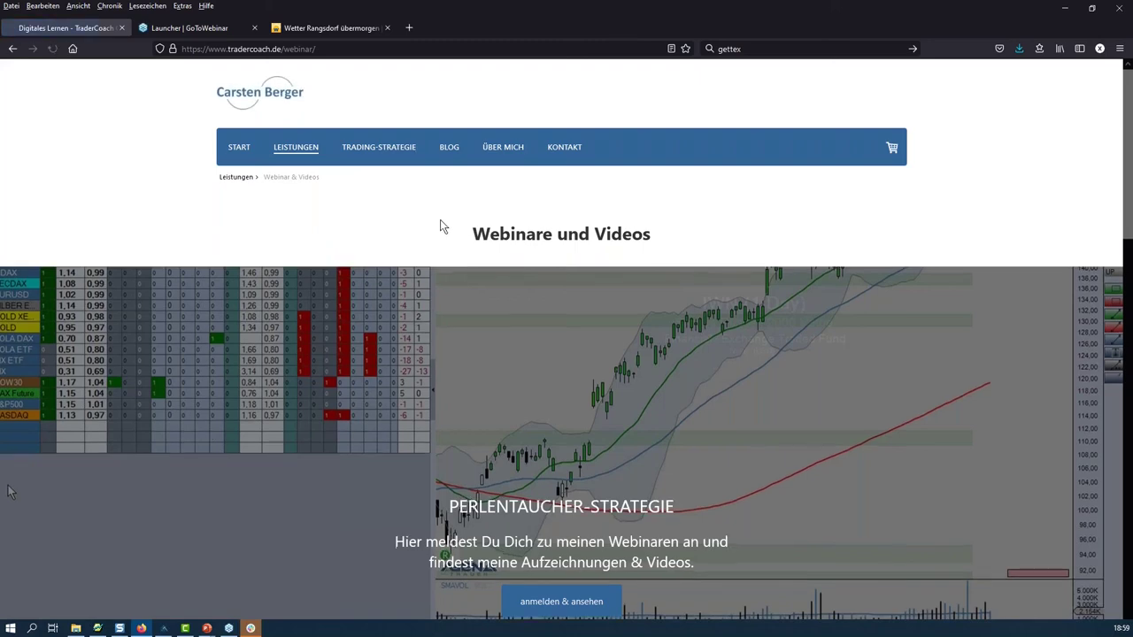
scroll(443, 227, "down", 3)
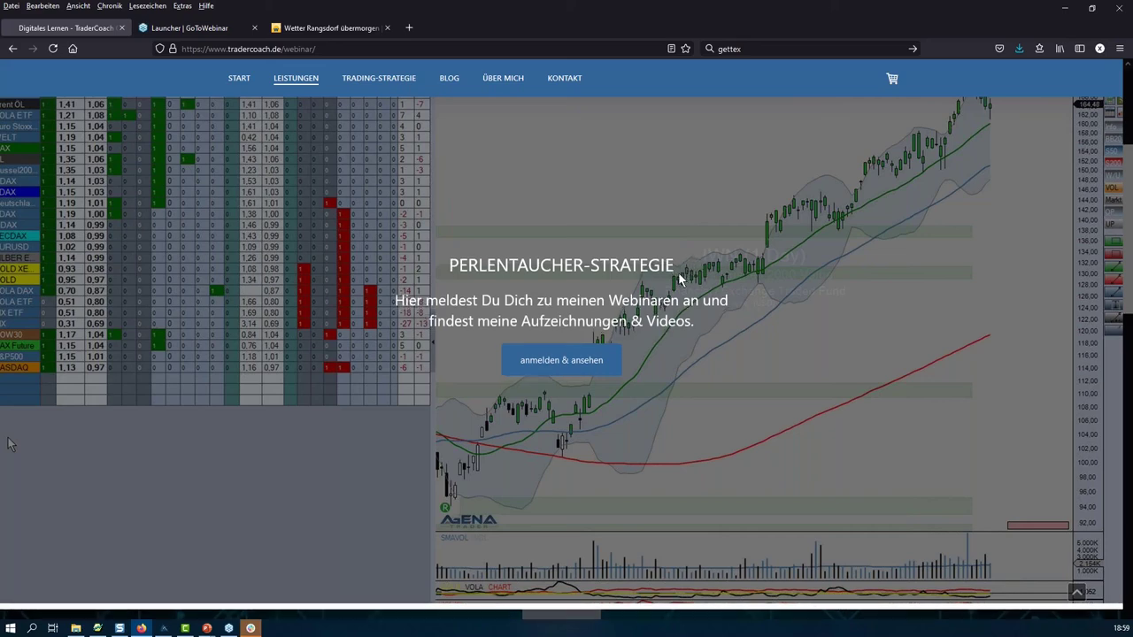
scroll(679, 280, "down", 4)
scroll(680, 280, "down", 3)
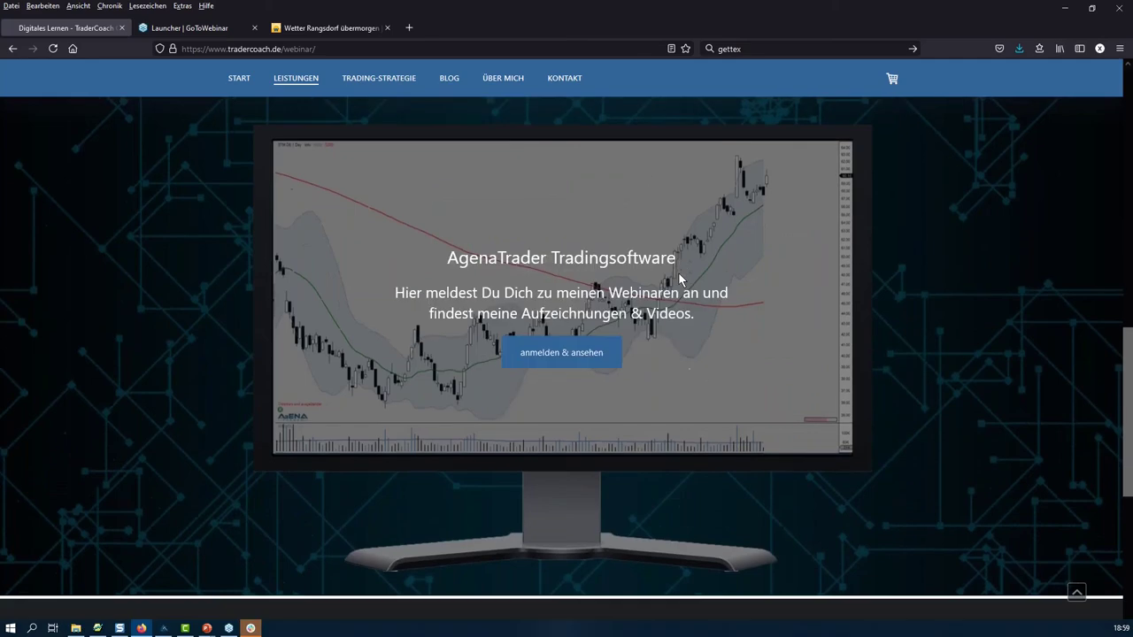
left_click(571, 354)
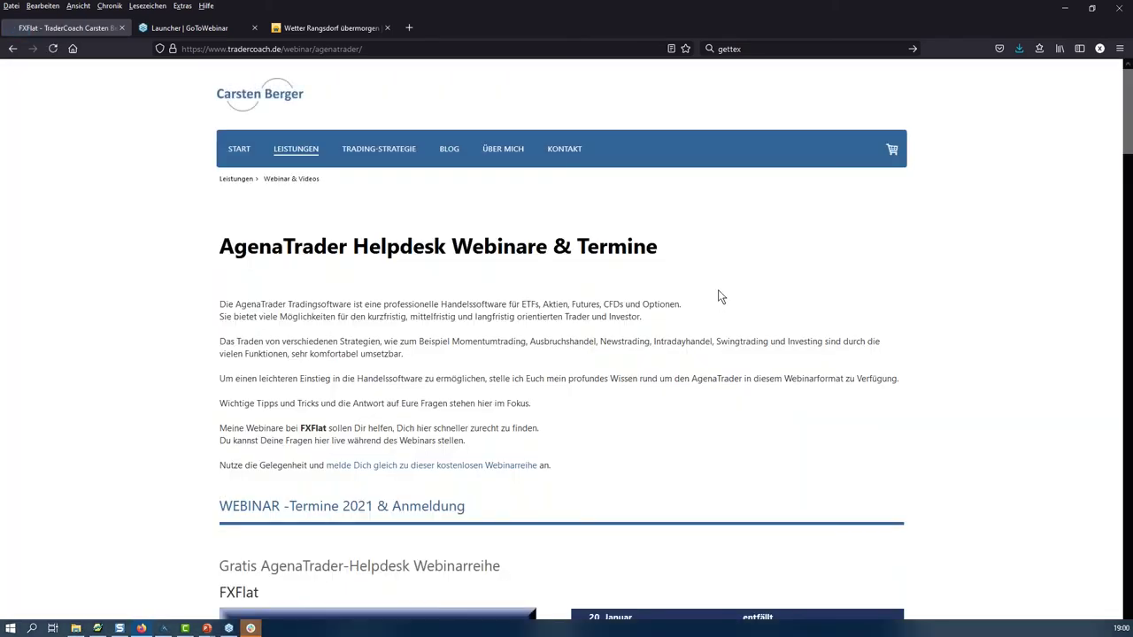
Look through the AgenaTrader Helpdesk page for the 2021 FXFlat webinar dates, the registration option and the webinar recordings with their tables of contents.
scroll(607, 283, "down", 4)
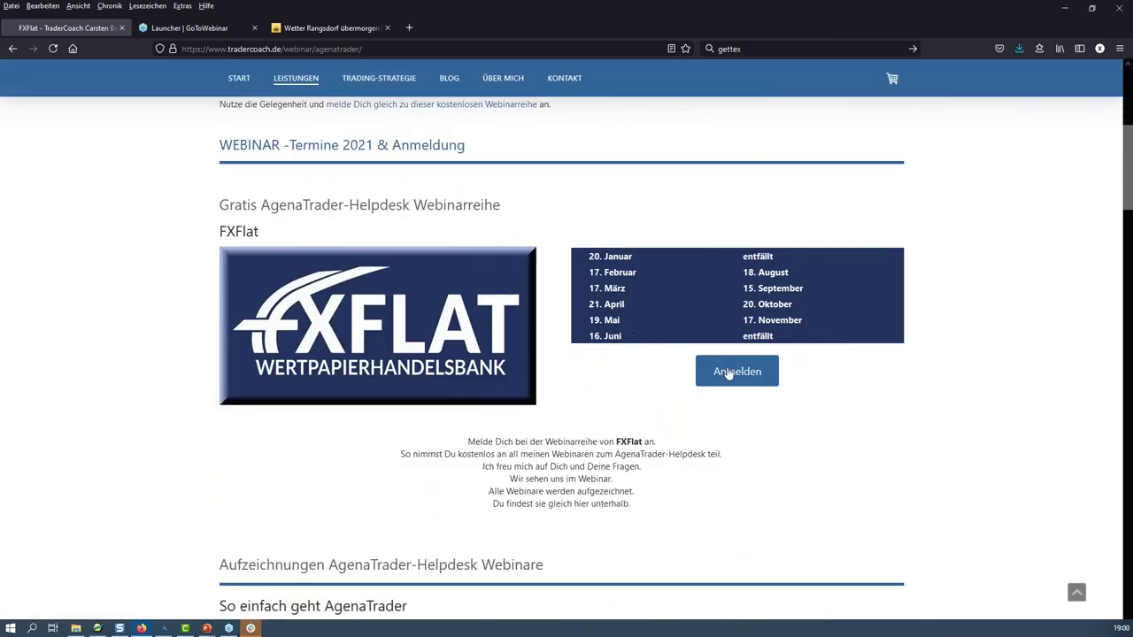
scroll(691, 367, "down", 1)
scroll(691, 368, "down", 3)
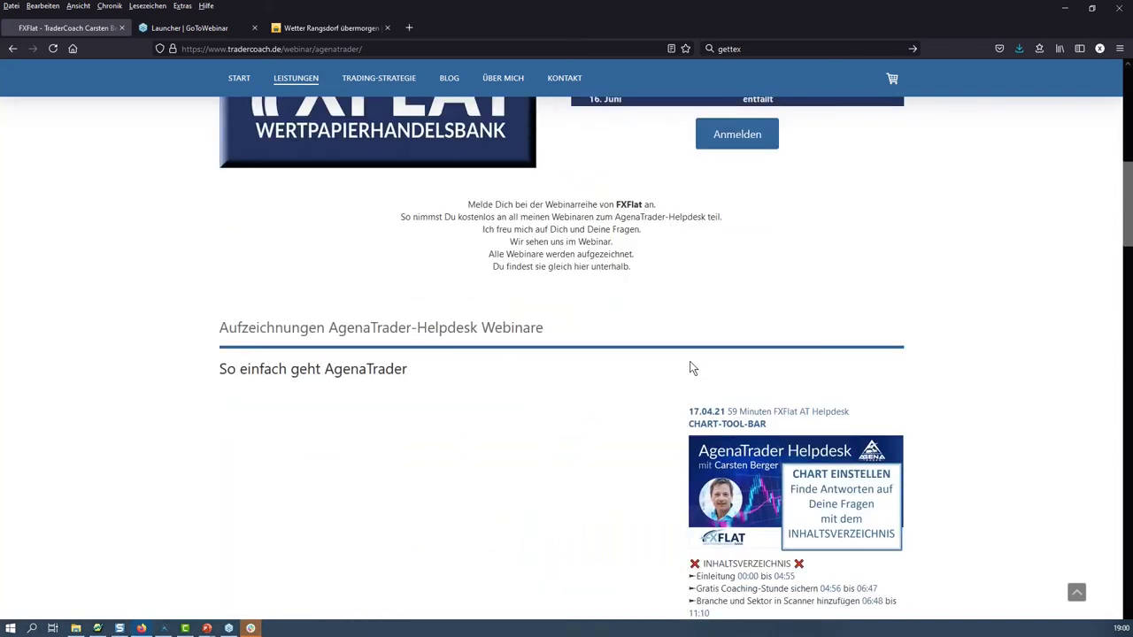
scroll(617, 333, "down", 1)
scroll(617, 334, "down", 1)
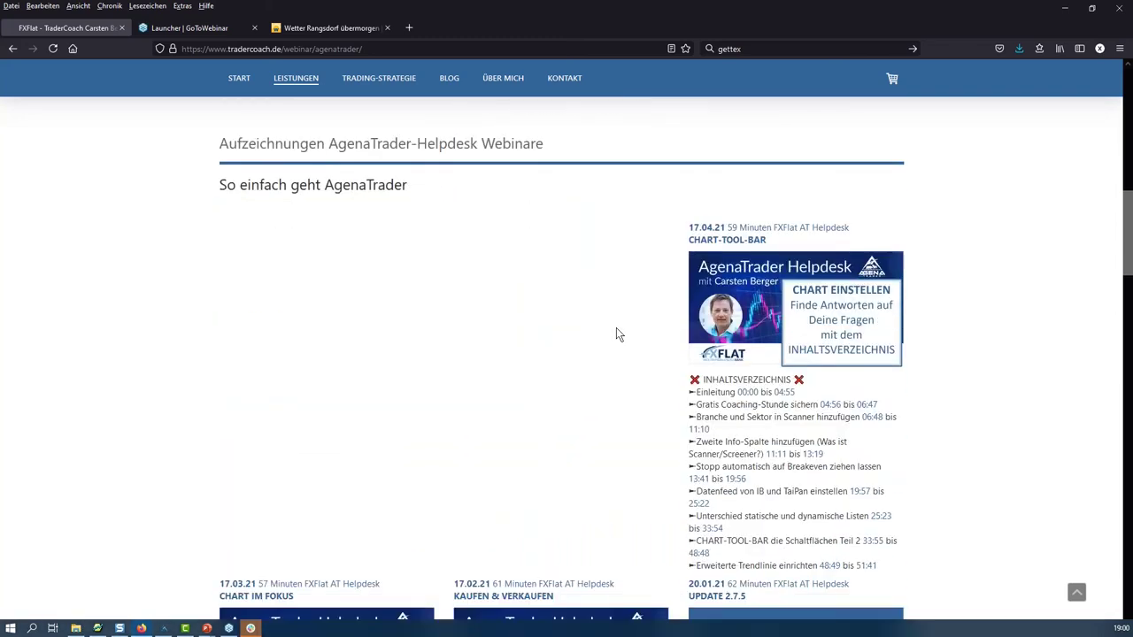
scroll(601, 314, "down", 2)
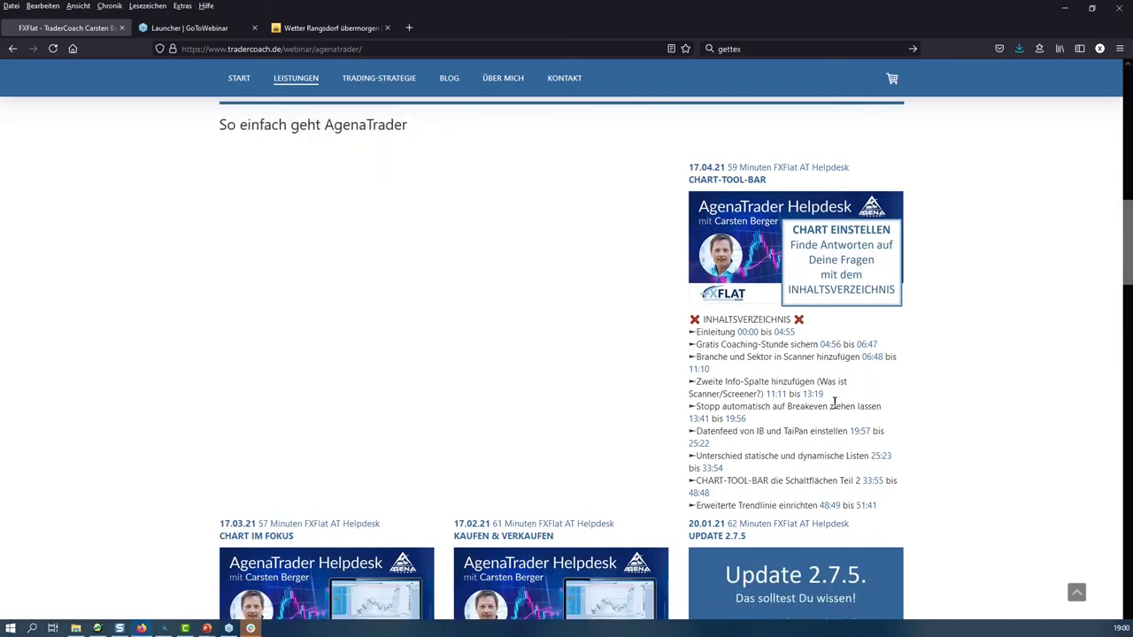
scroll(834, 403, "down", 3)
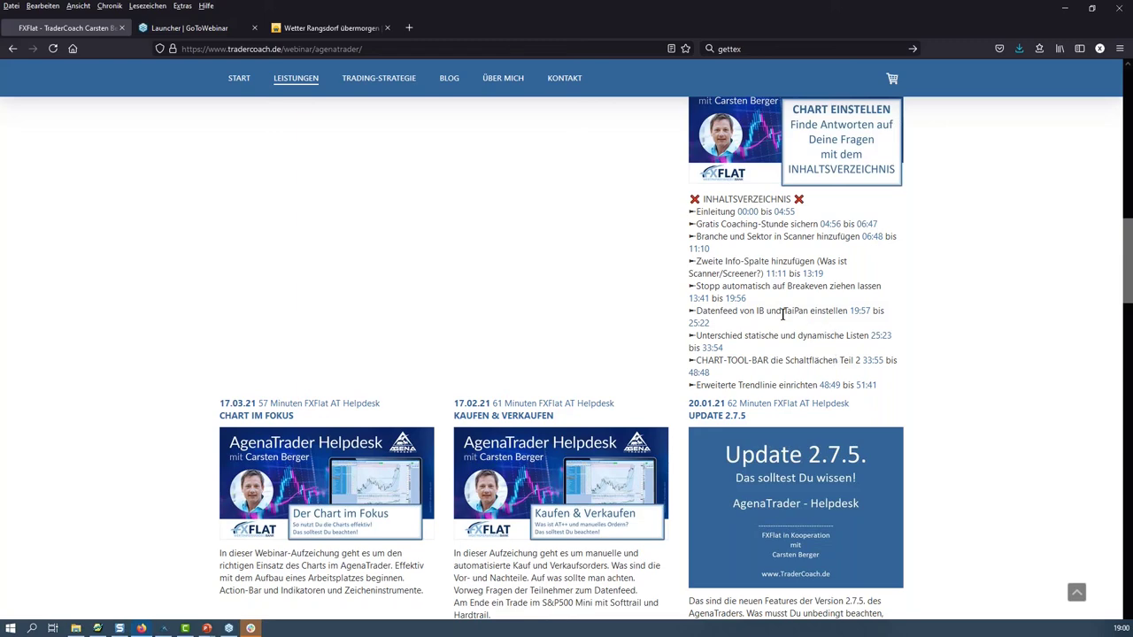